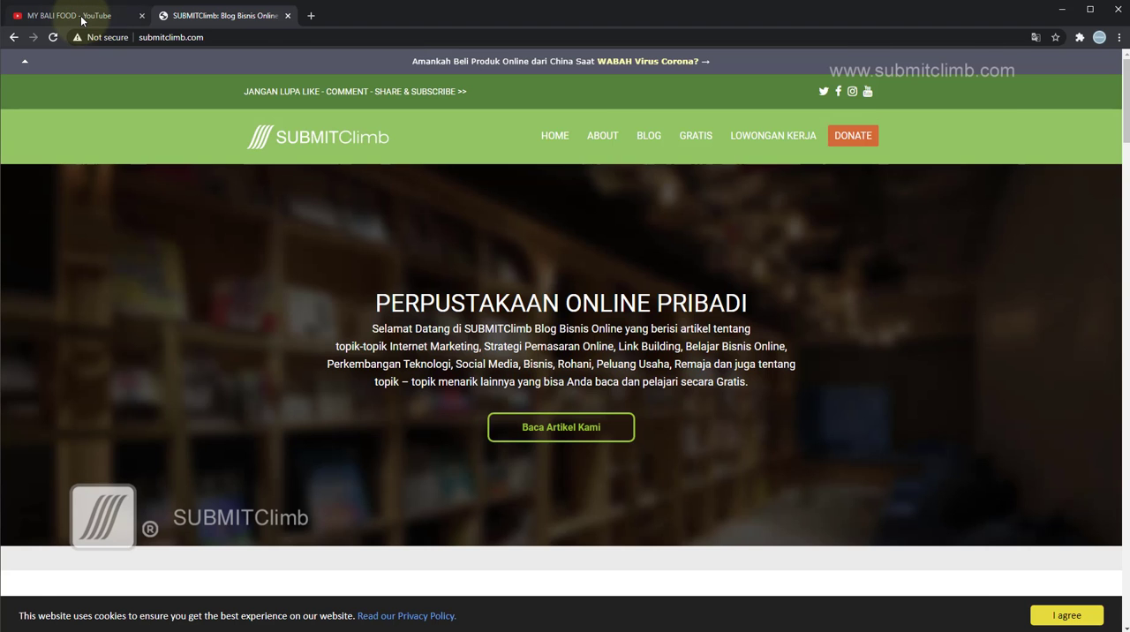
Open YouTube Studio for the MY BALI FOOD channel and show its list of uploaded content.
left_click(83, 15)
left_click(1093, 65)
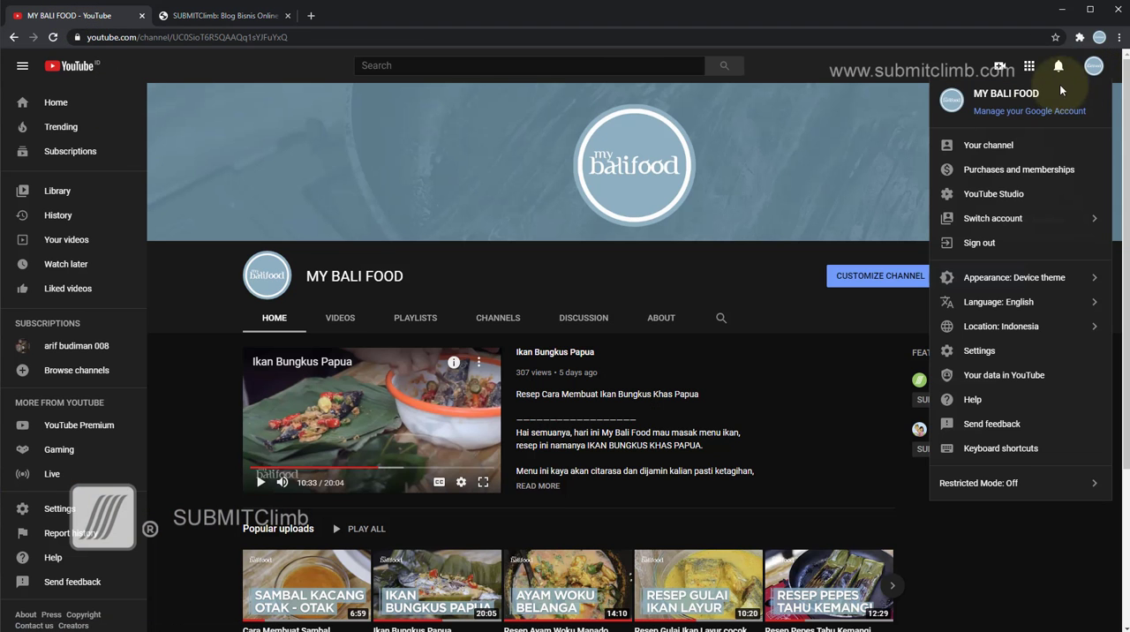
left_click(1002, 194)
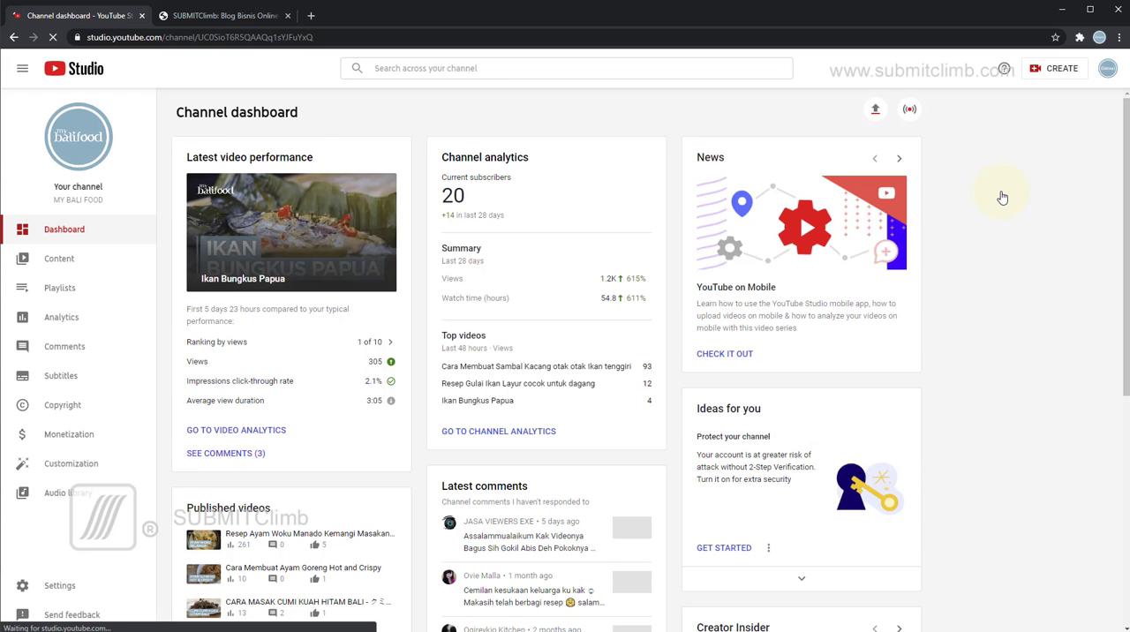
left_click(70, 265)
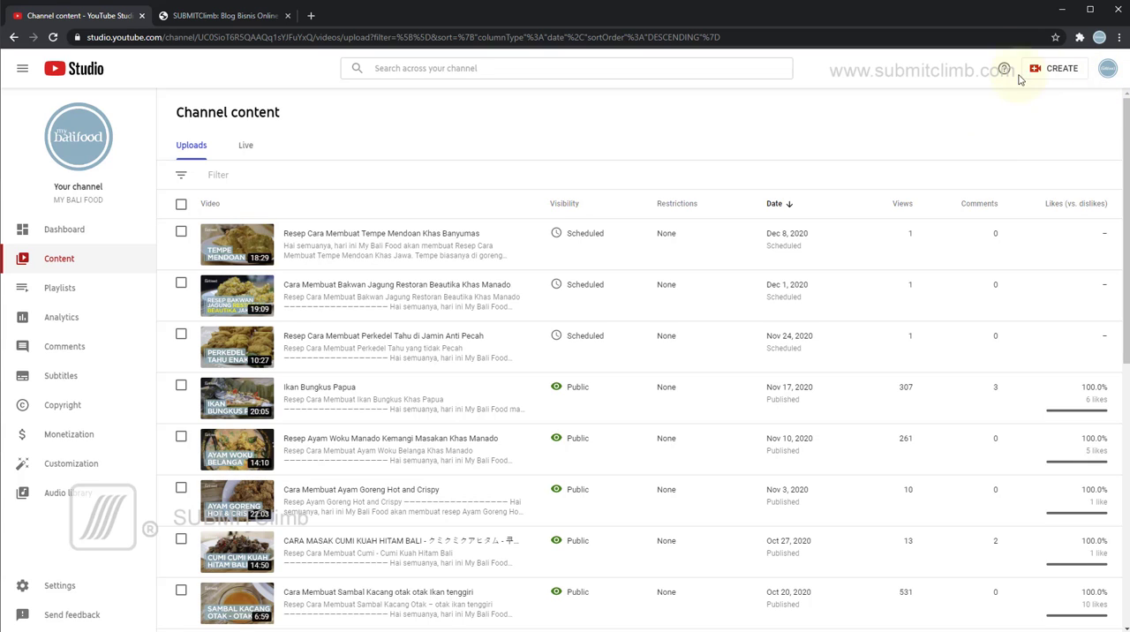
Check the Create options in YouTube Studio, and open the MY BALI FOOD channel page in a new tab.
left_click(1055, 71)
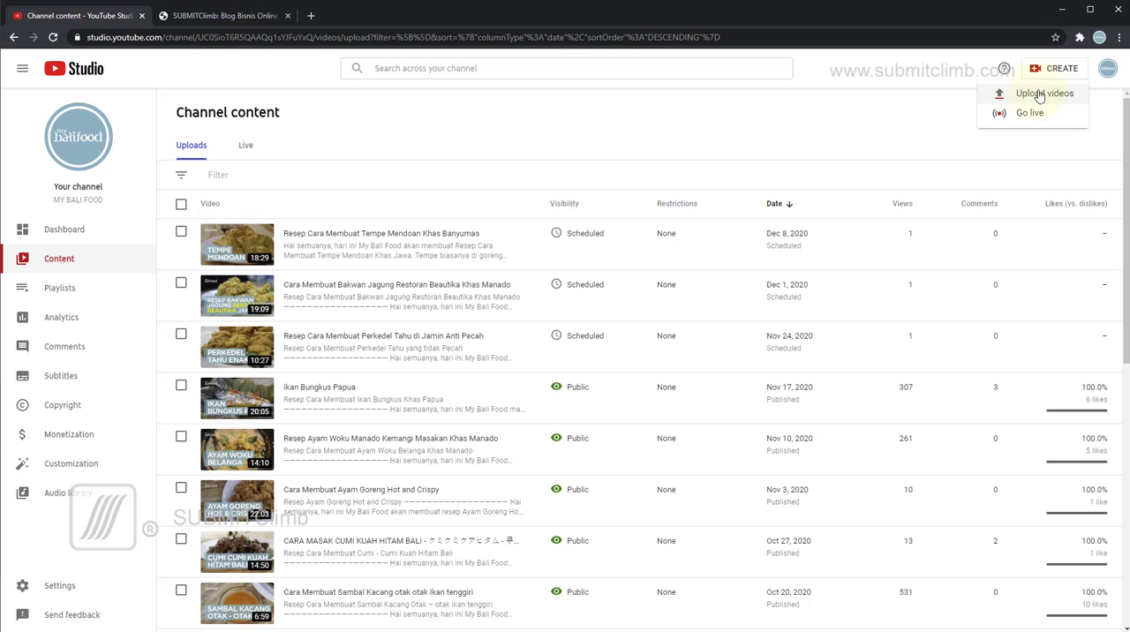
left_click(1107, 69)
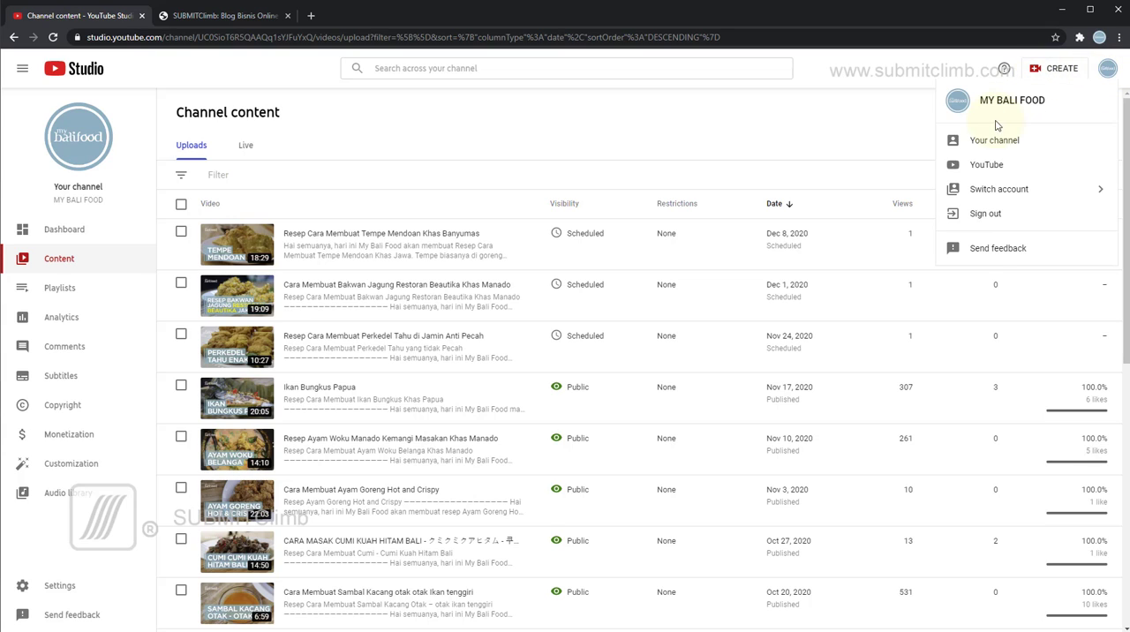
right_click(993, 144)
left_click(1011, 150)
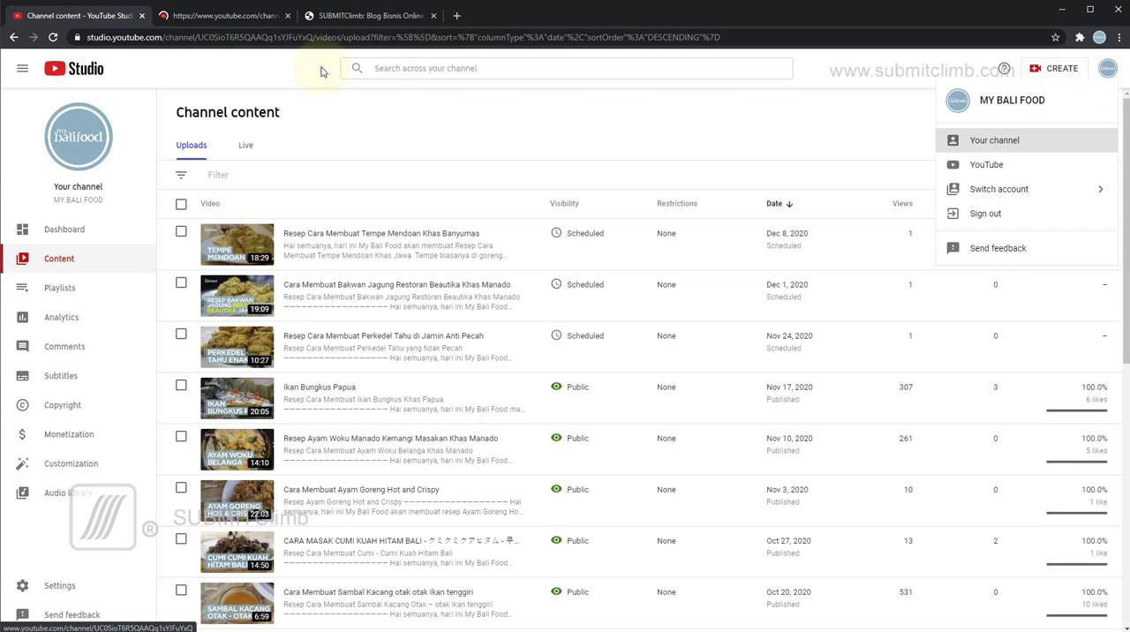
left_click(252, 27)
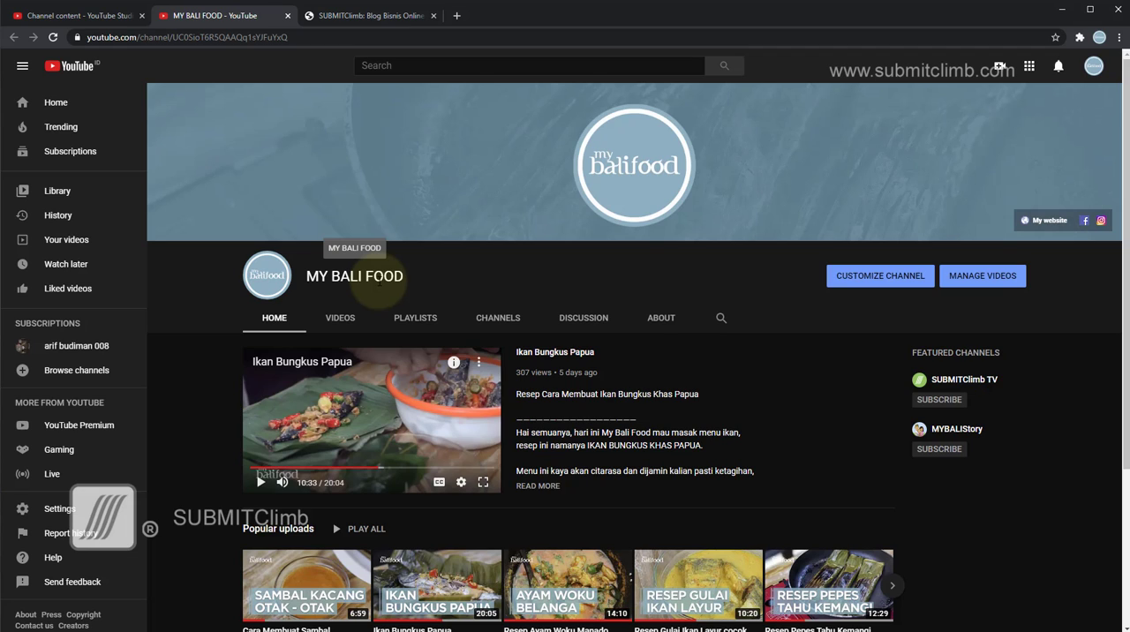
Compare the video creation options on the channel page with those in YouTube Studio.
left_click(1000, 69)
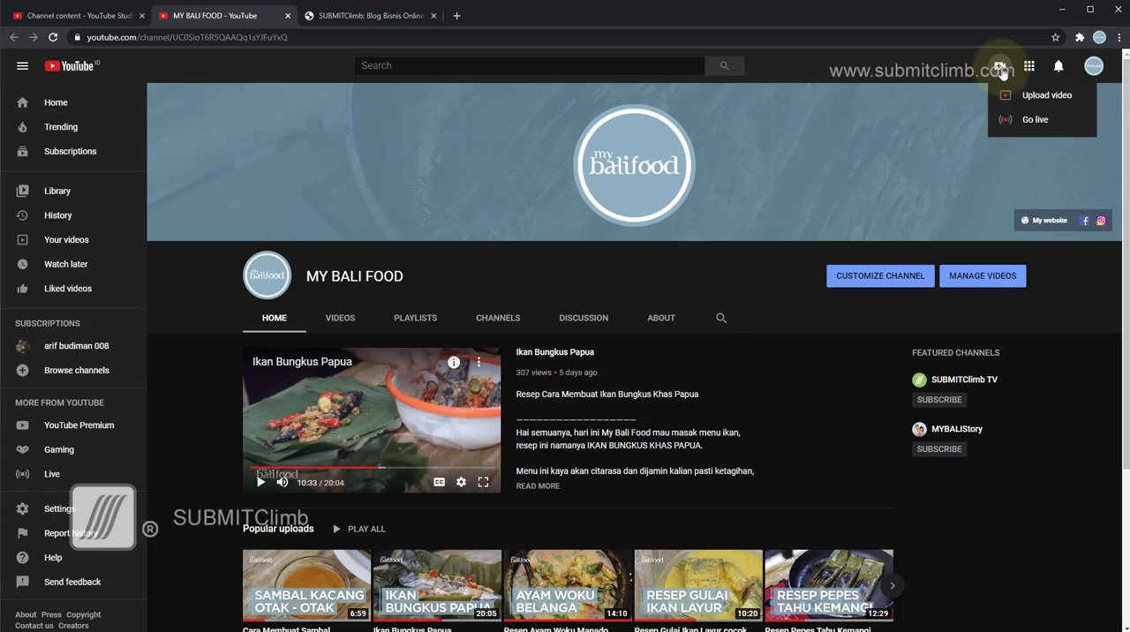
left_click(96, 20)
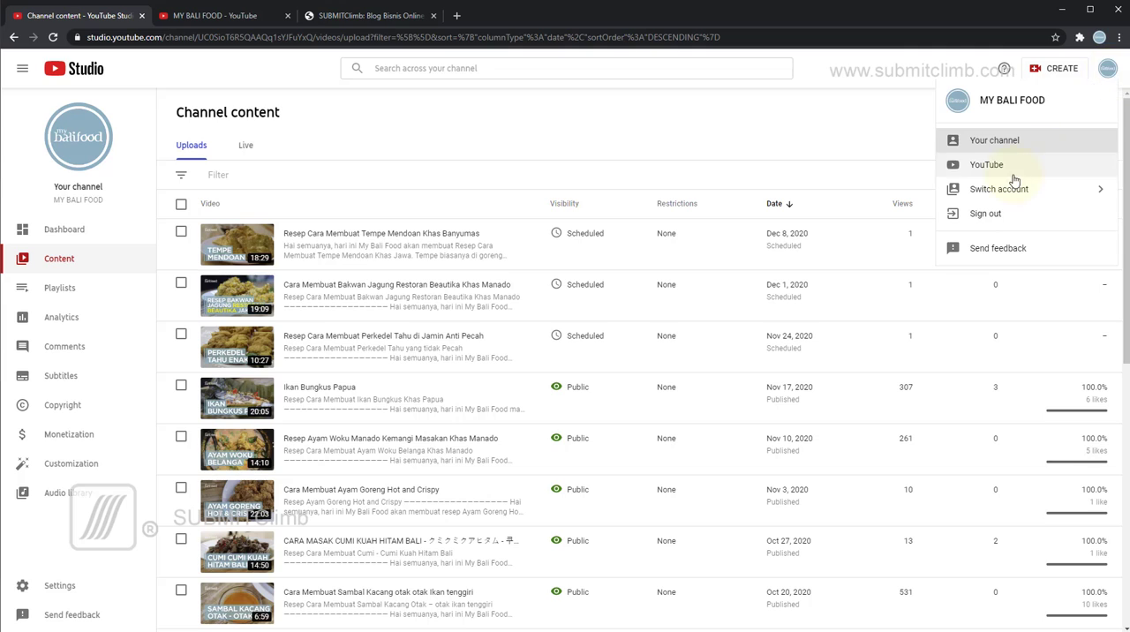
left_click(1109, 77)
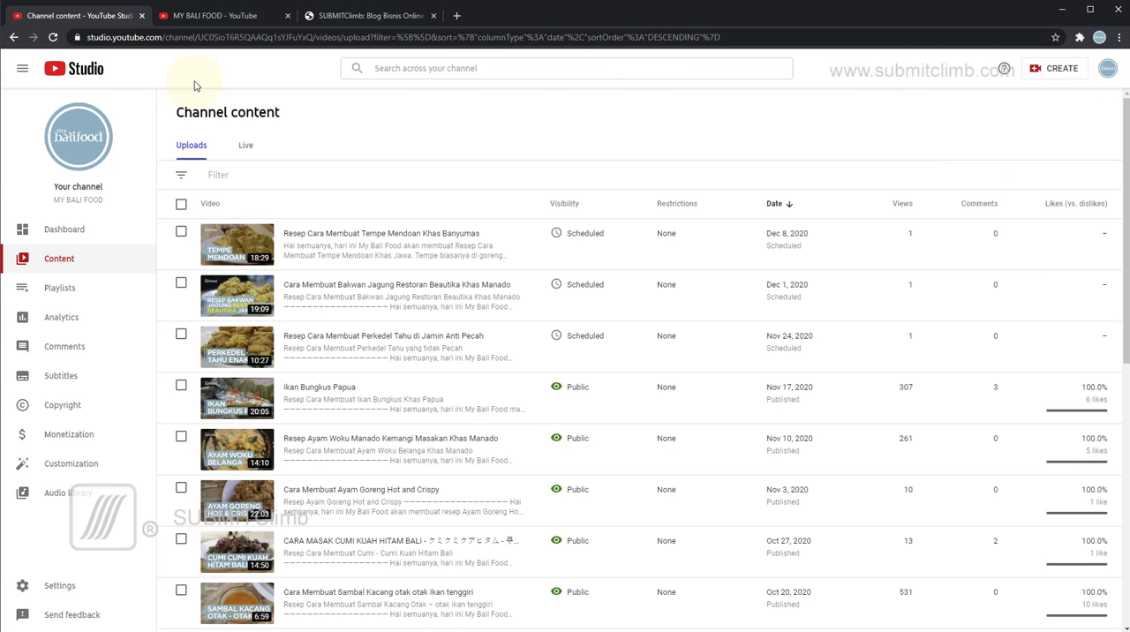
left_click(1048, 77)
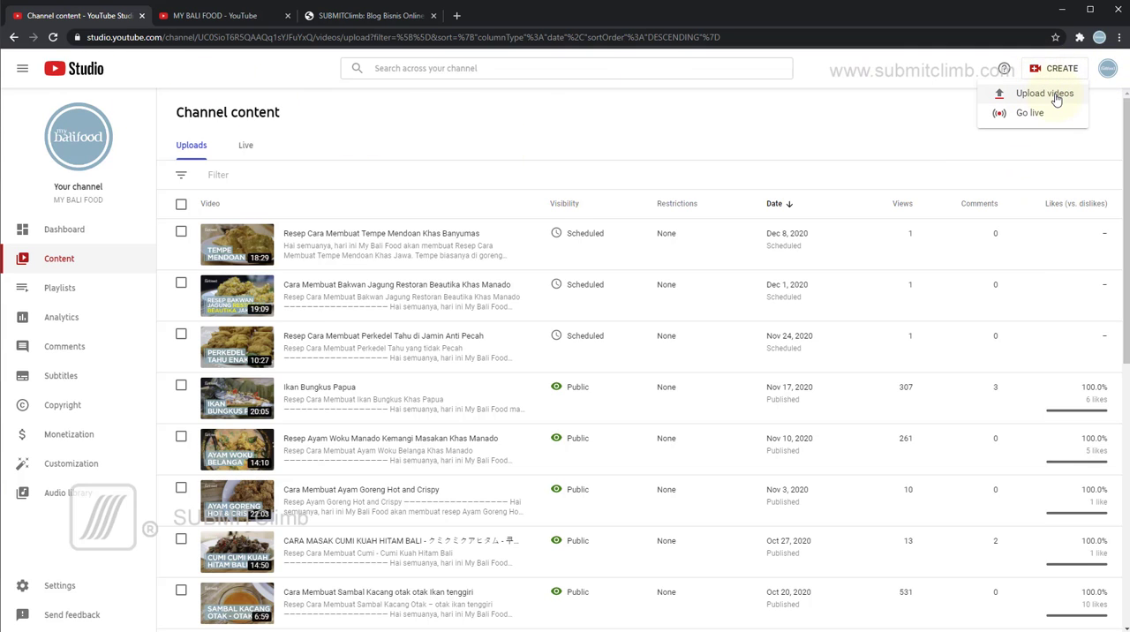
Return to the MY BALI FOOD channel page and start a video upload from there.
left_click(212, 18)
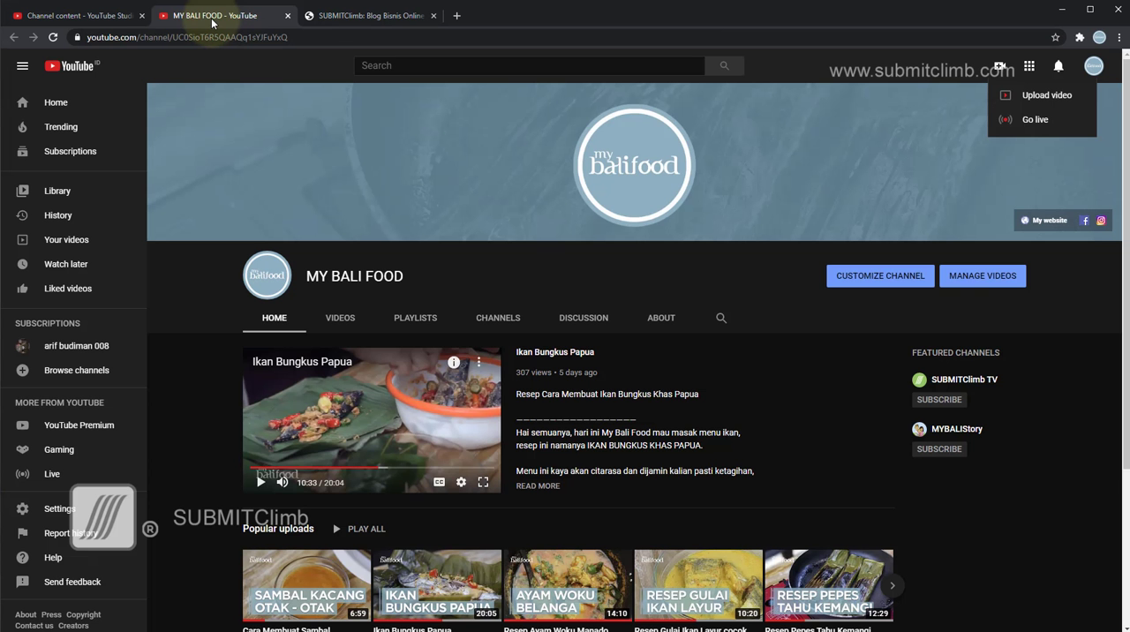
left_click(999, 67)
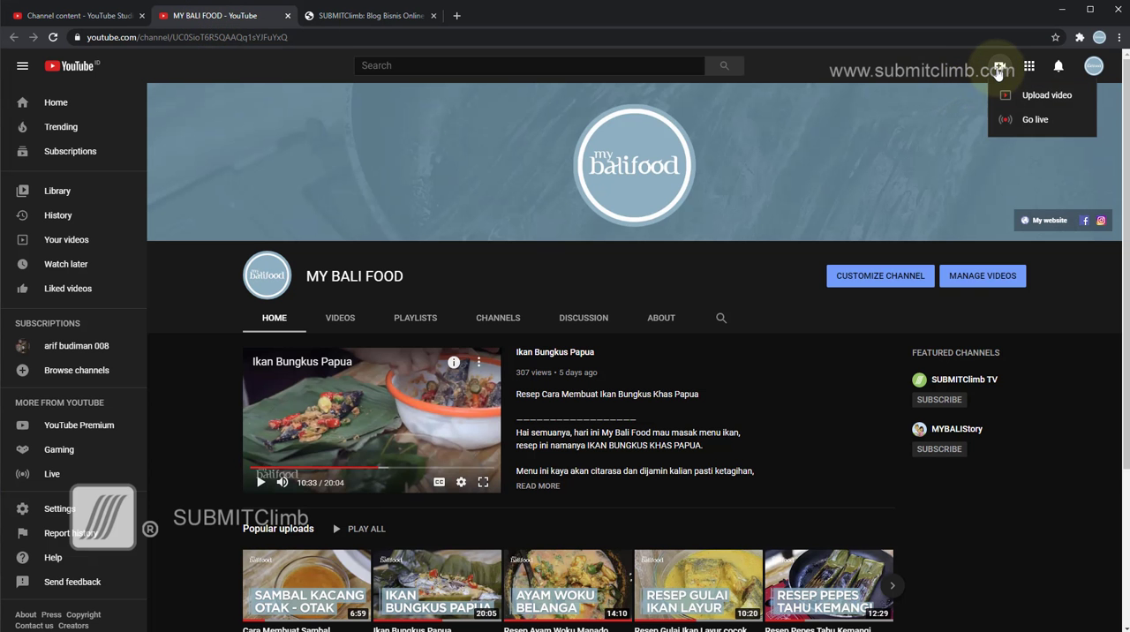
left_click(1003, 98)
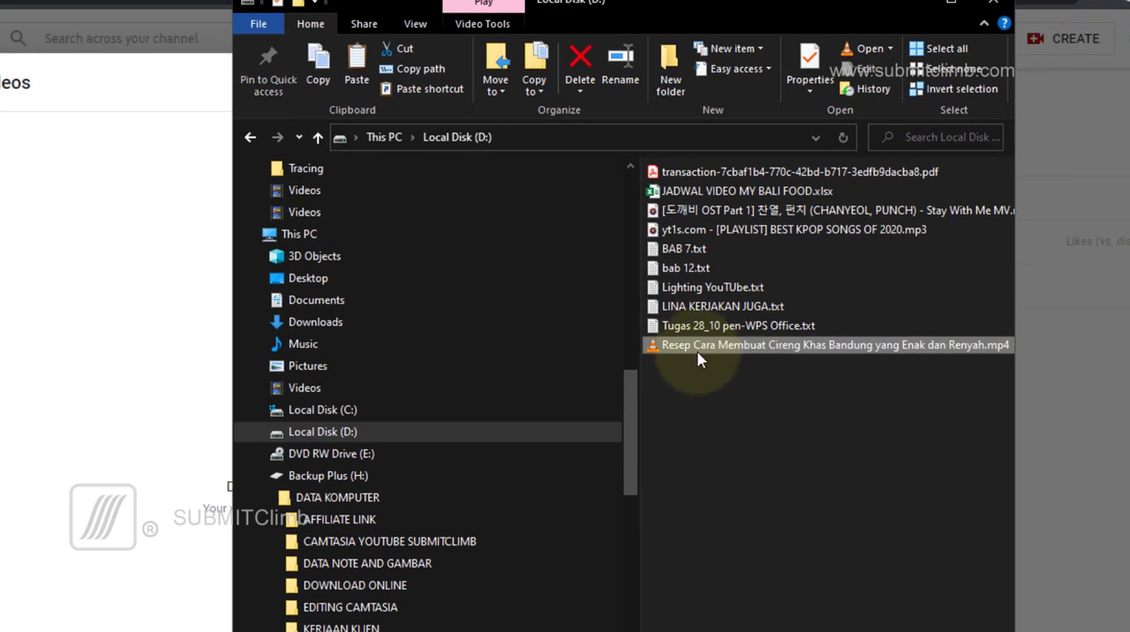
Browse to DATA KOMPUTER > MY BALI FOOD on Backup Plus (H:) in a second File Explorer window, and minimize it after viewing.
left_click(705, 362)
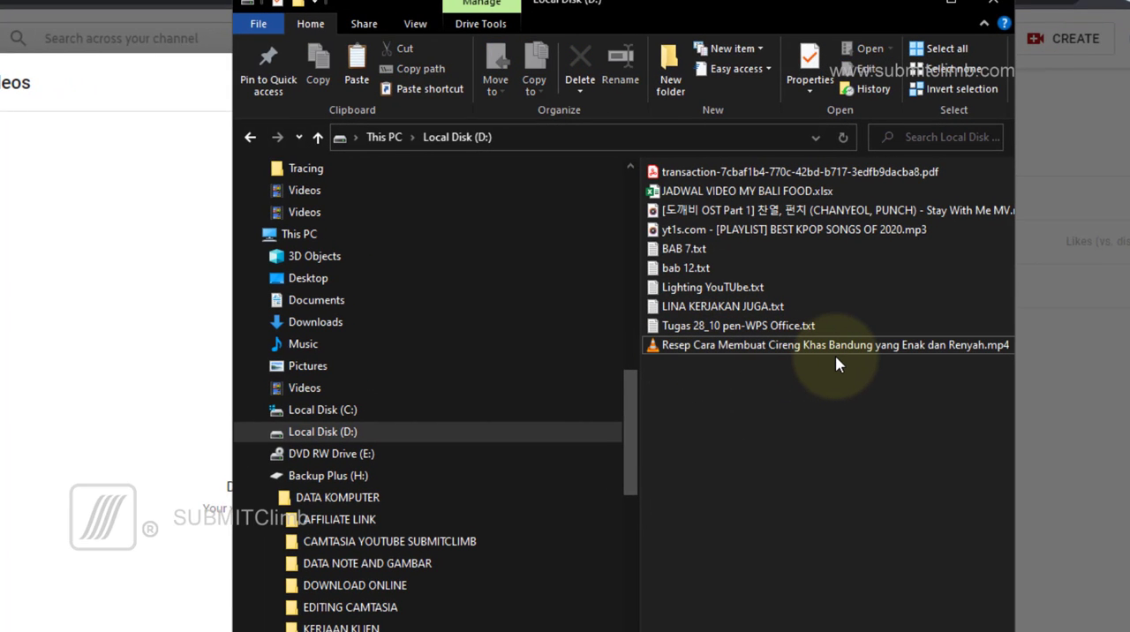
key("super+e")
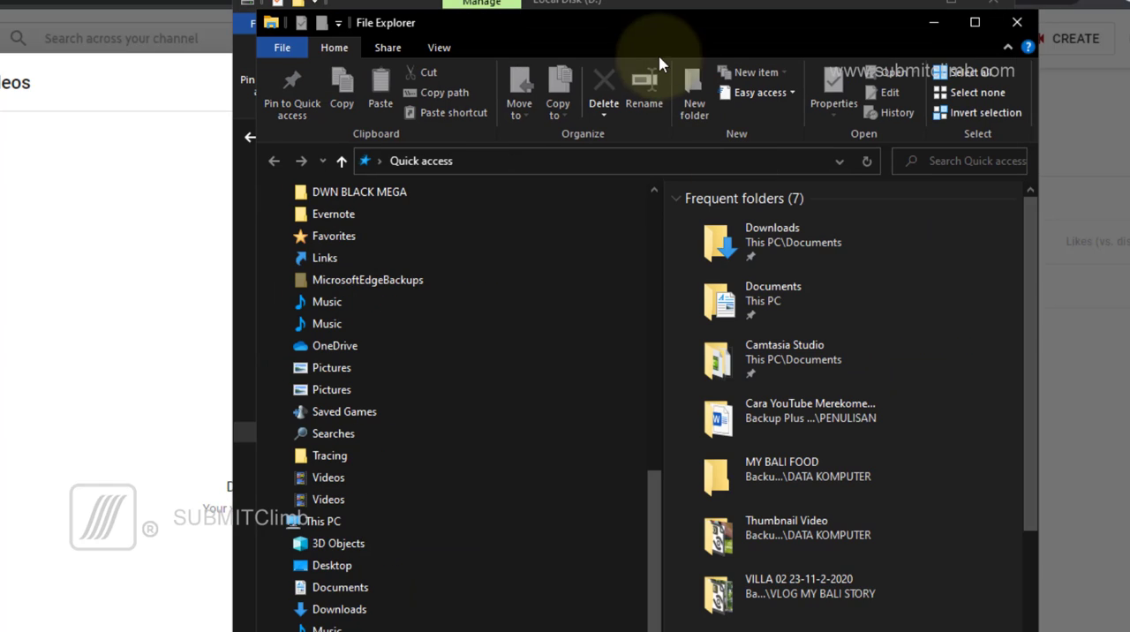
left_click_drag(672, 22, 338, 0)
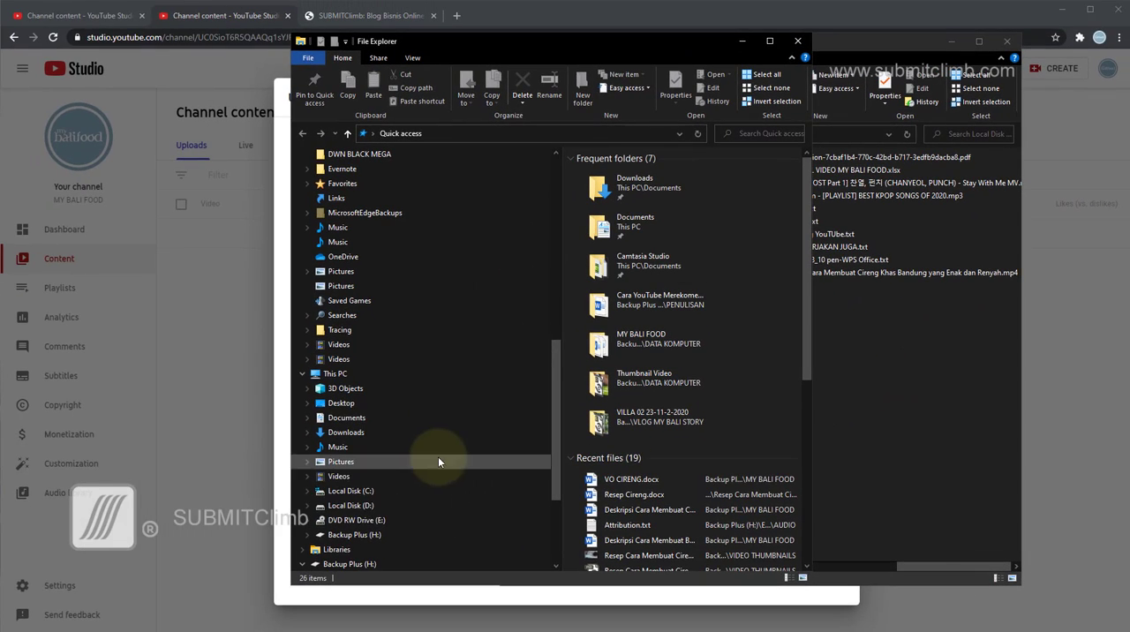
left_click(366, 534)
double_click(609, 173)
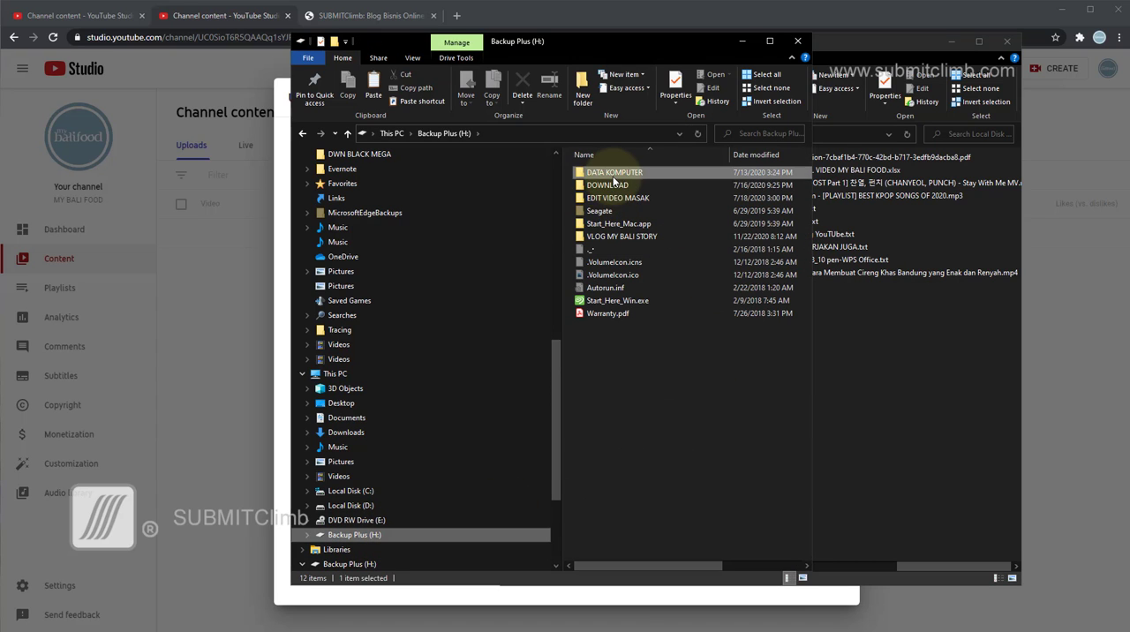
double_click(618, 262)
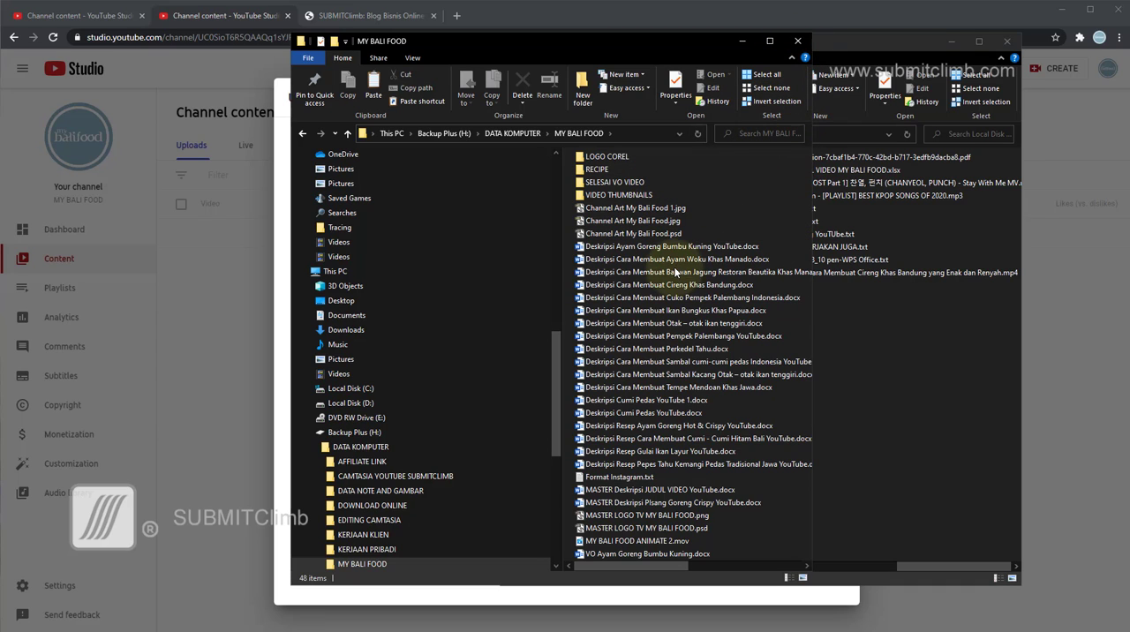
left_click(744, 45)
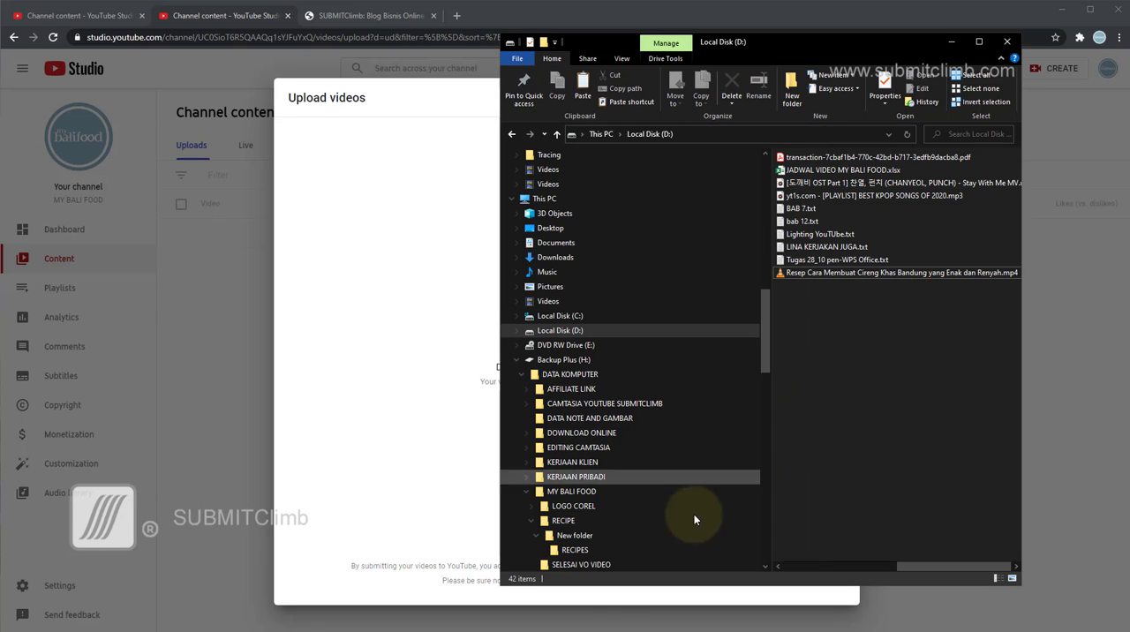
Switch to the Word document "Deskripsi Cara Membuat Cireng Khas Bandung.docx" and review its prepared description up to the beginning.
left_click(526, 628)
scroll(576, 378, "up", 20)
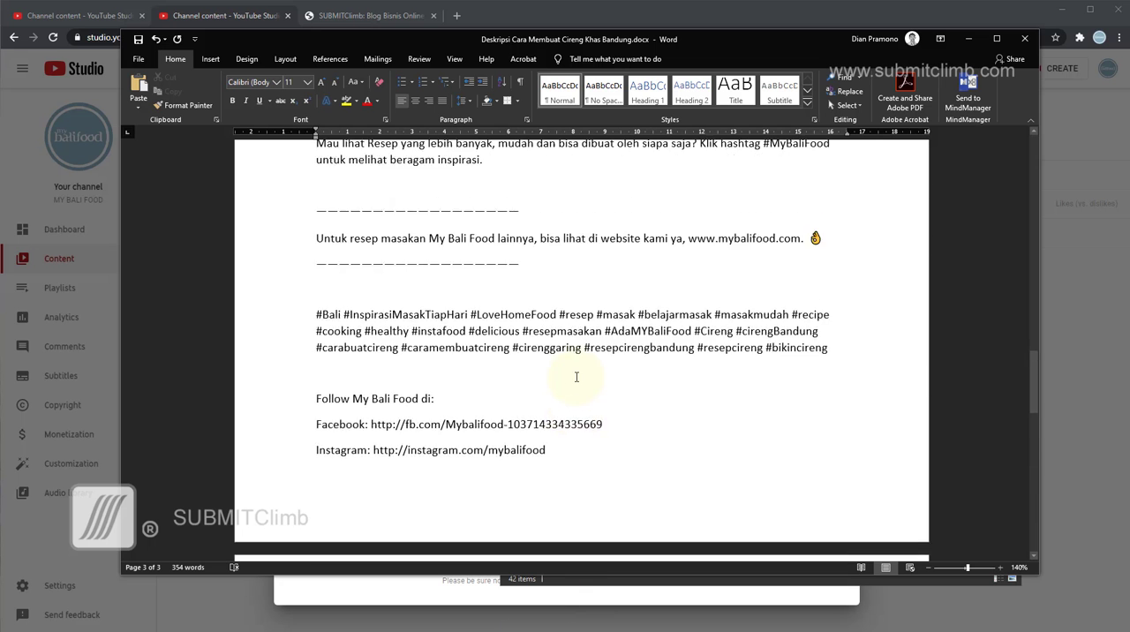
scroll(575, 375, "up", 1)
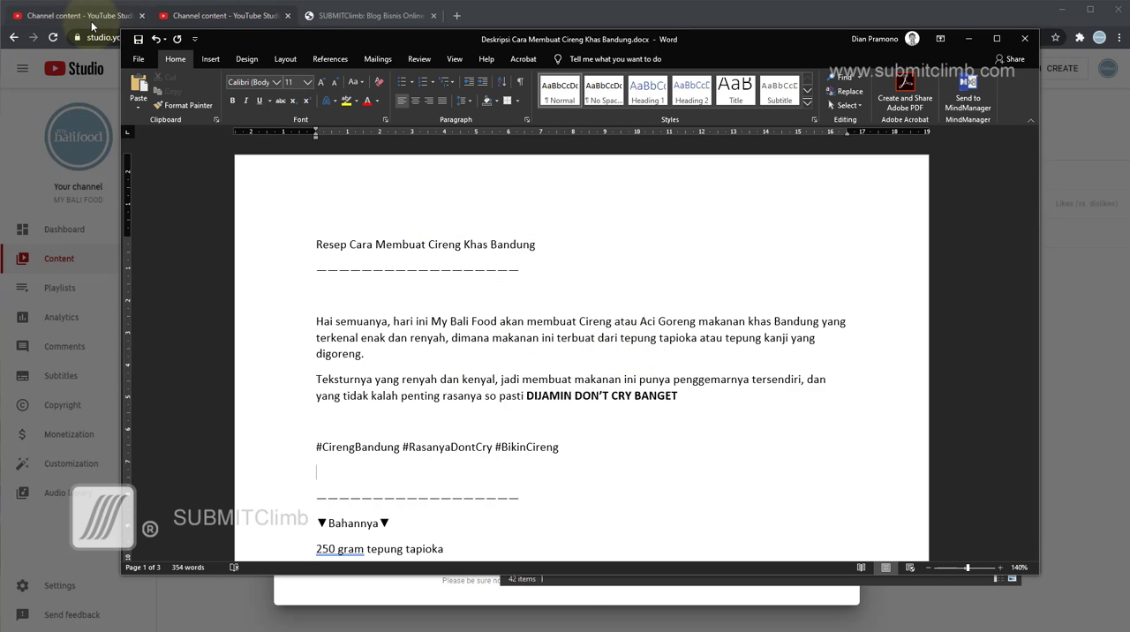
Return to the MY BALI FOOD channel page and open the video "Cara Membuat Sambal Kacang otak otak Ikan tenggiri" in a new tab.
left_click(196, 25)
left_click(84, 18)
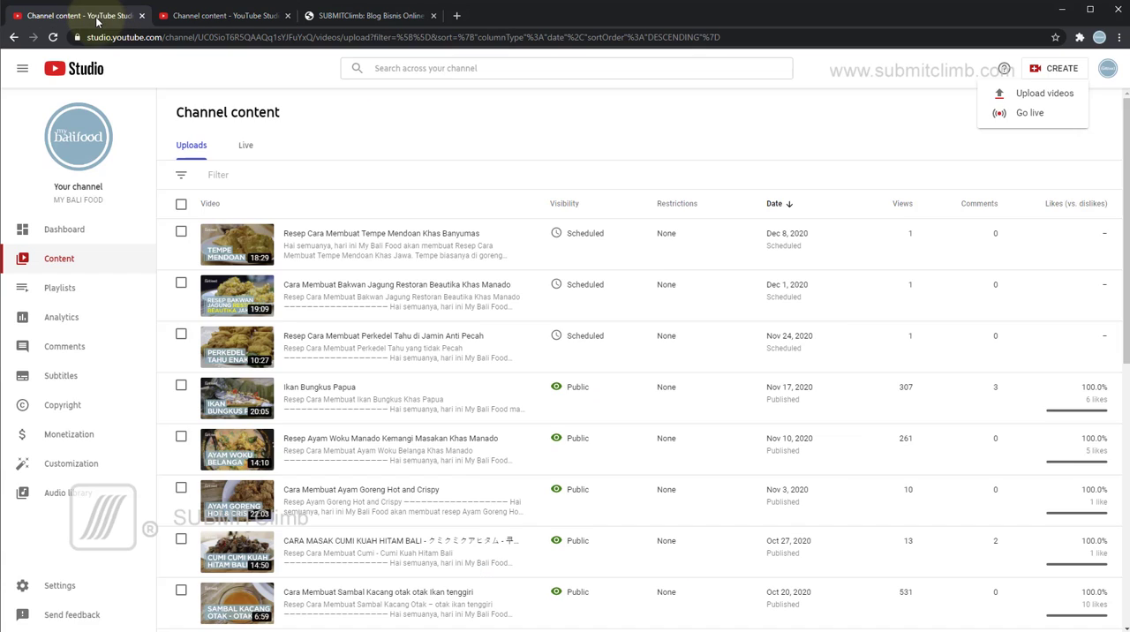
left_click(1106, 71)
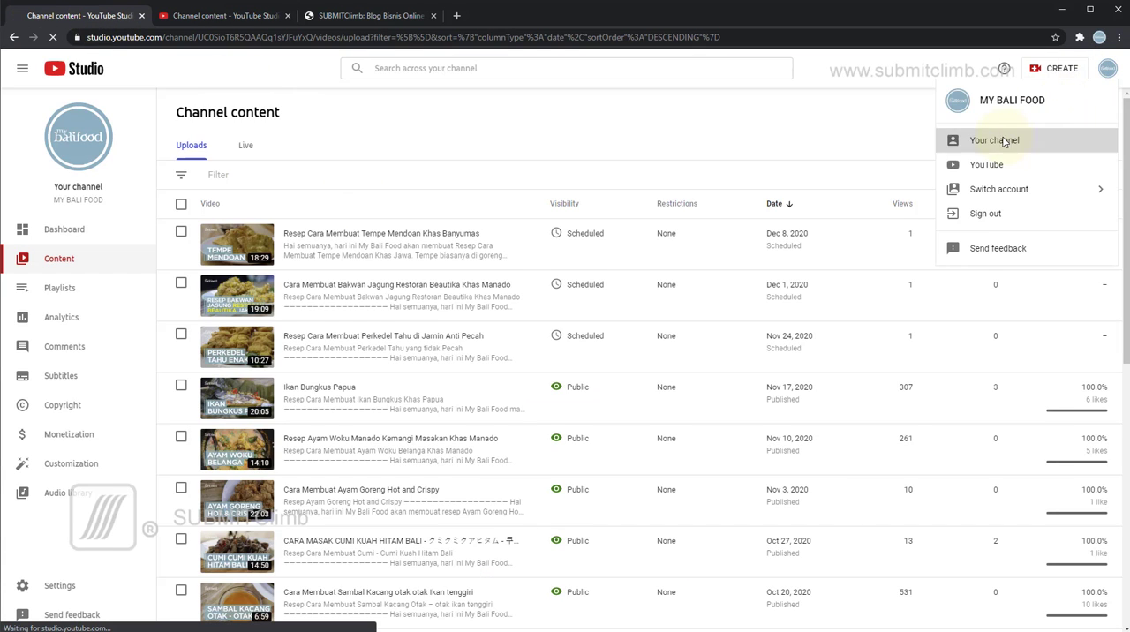
left_click(1016, 140)
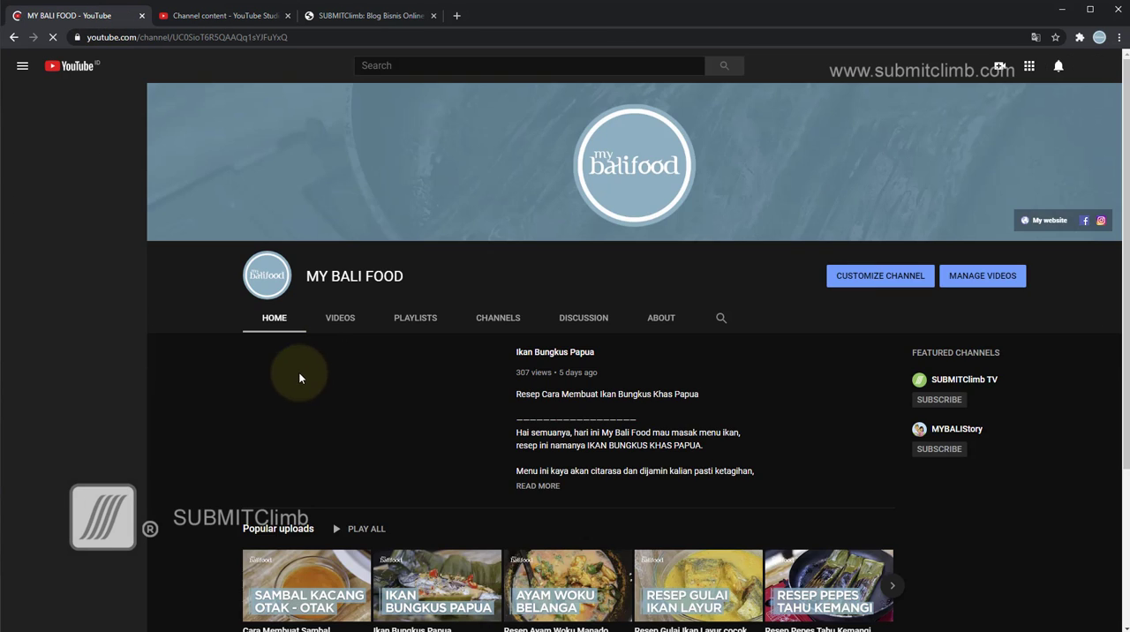
right_click(296, 371)
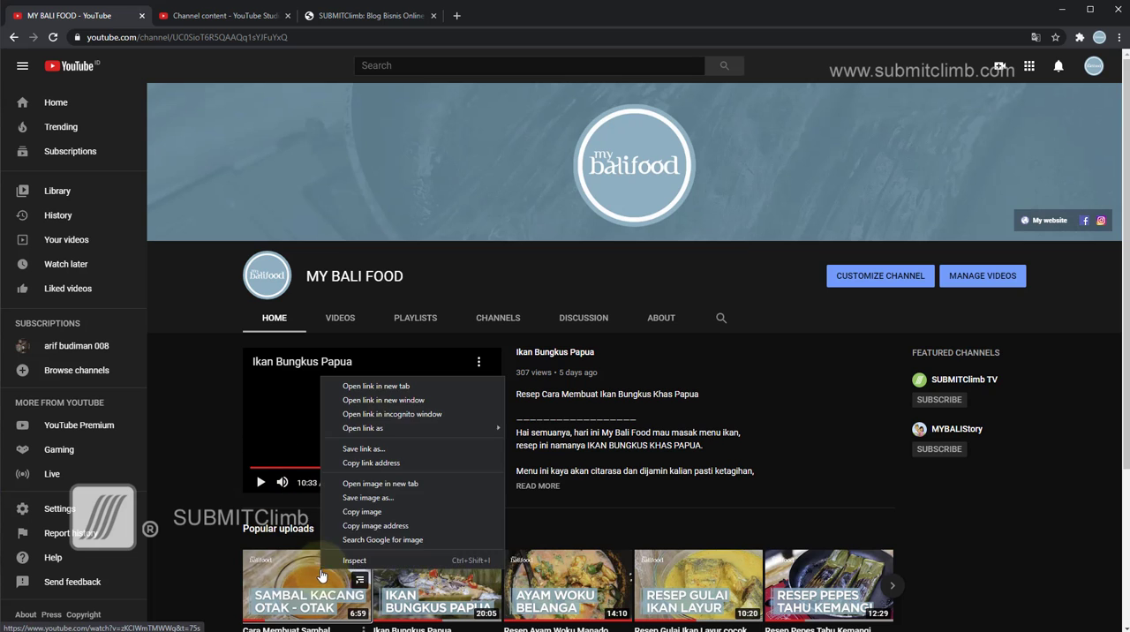
left_click(362, 383)
left_click(360, 17)
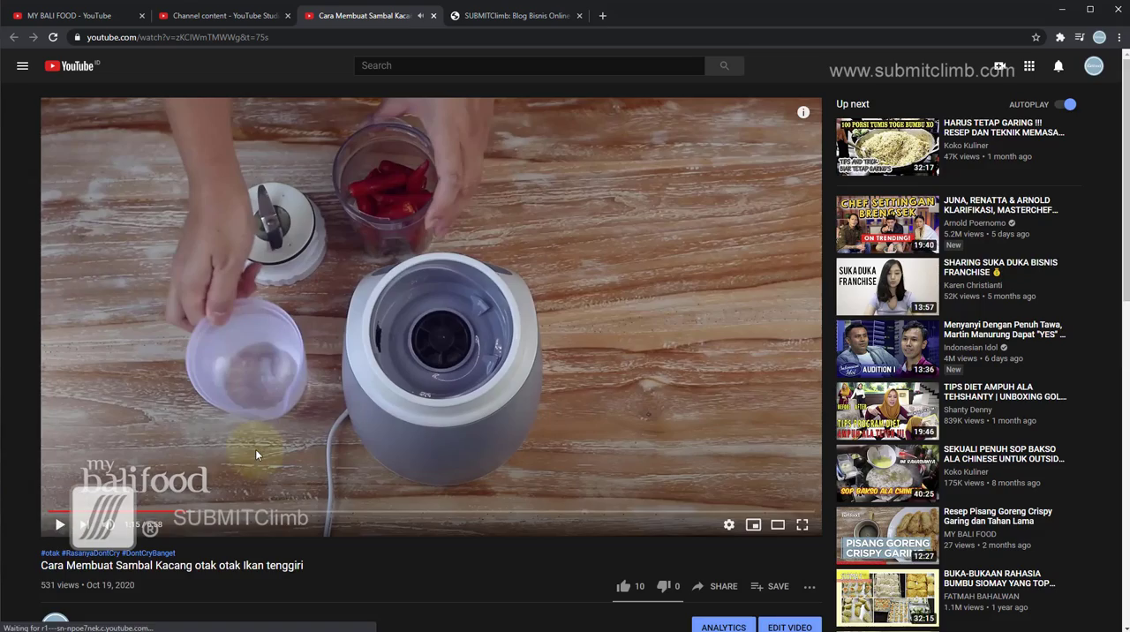
Expand the Sambal Kacang video's description and examine its introduction, ingredients, cooking steps, hashtags and social links.
scroll(255, 449, "down", 3)
left_click(107, 456)
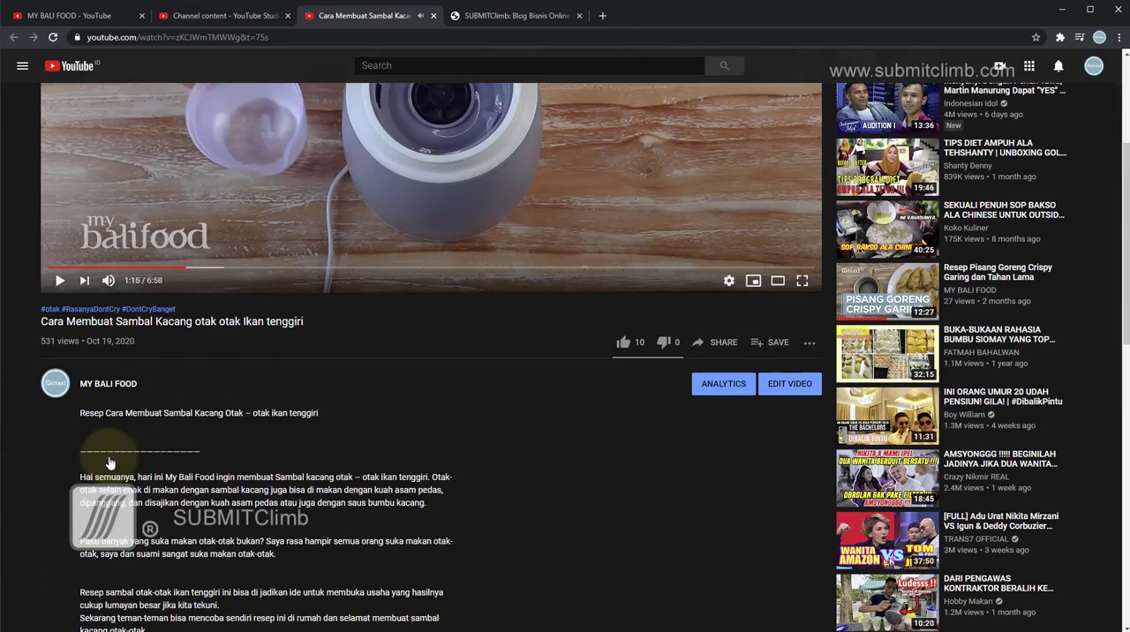
scroll(332, 413, "down", 3)
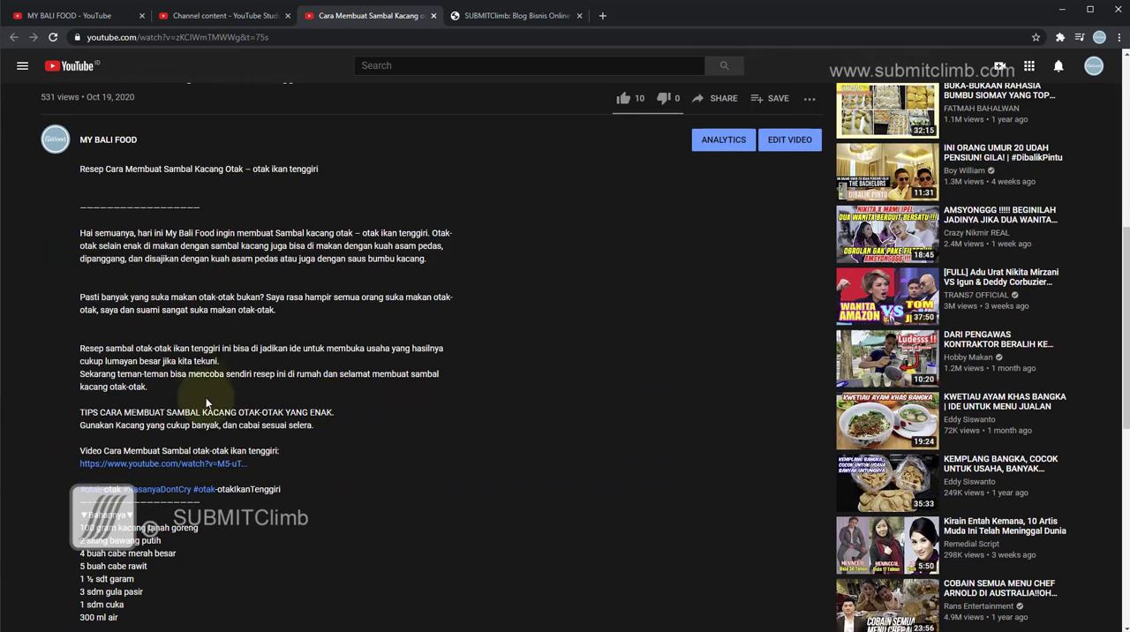
scroll(208, 403, "down", 5)
scroll(208, 403, "down", 3)
scroll(201, 408, "up", 6)
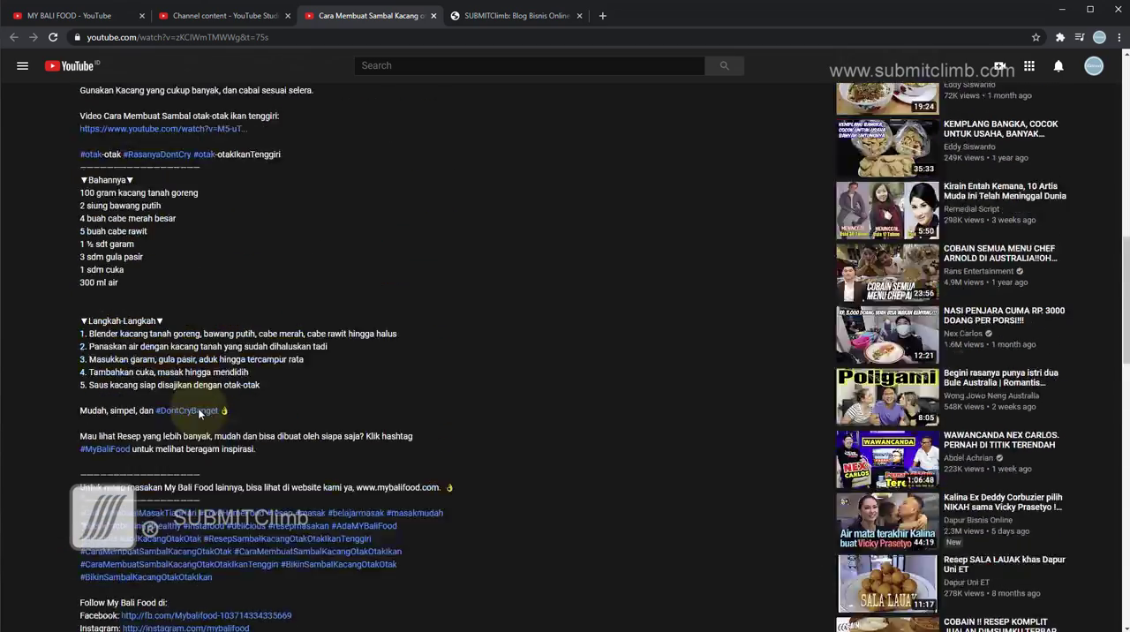
scroll(199, 413, "up", 4)
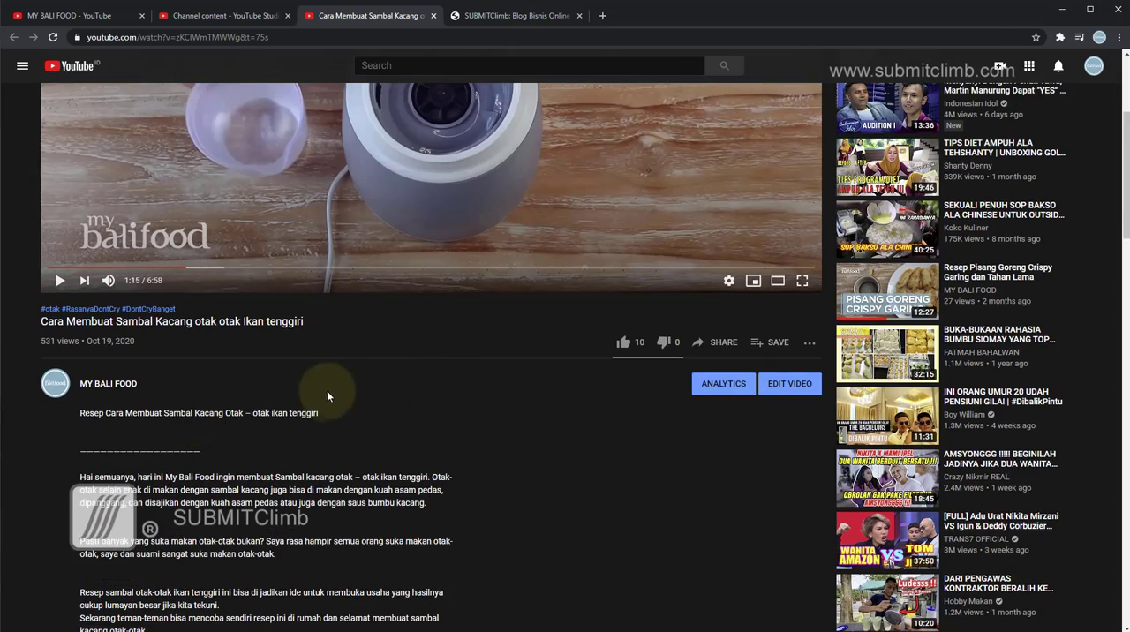
scroll(341, 431, "up", 1)
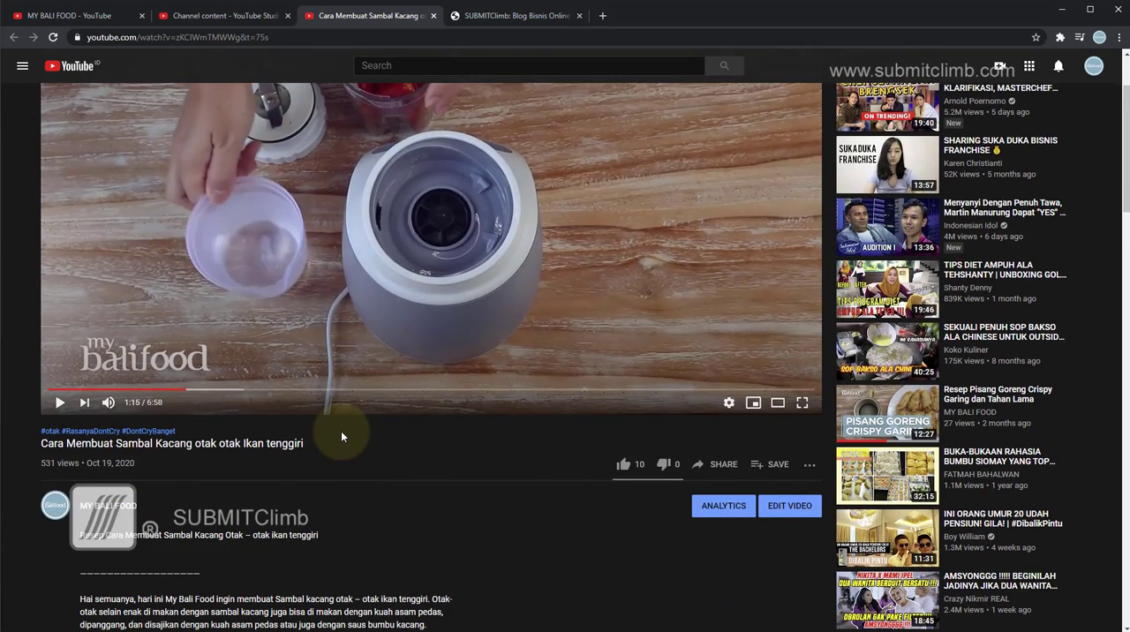
scroll(341, 431, "down", 3)
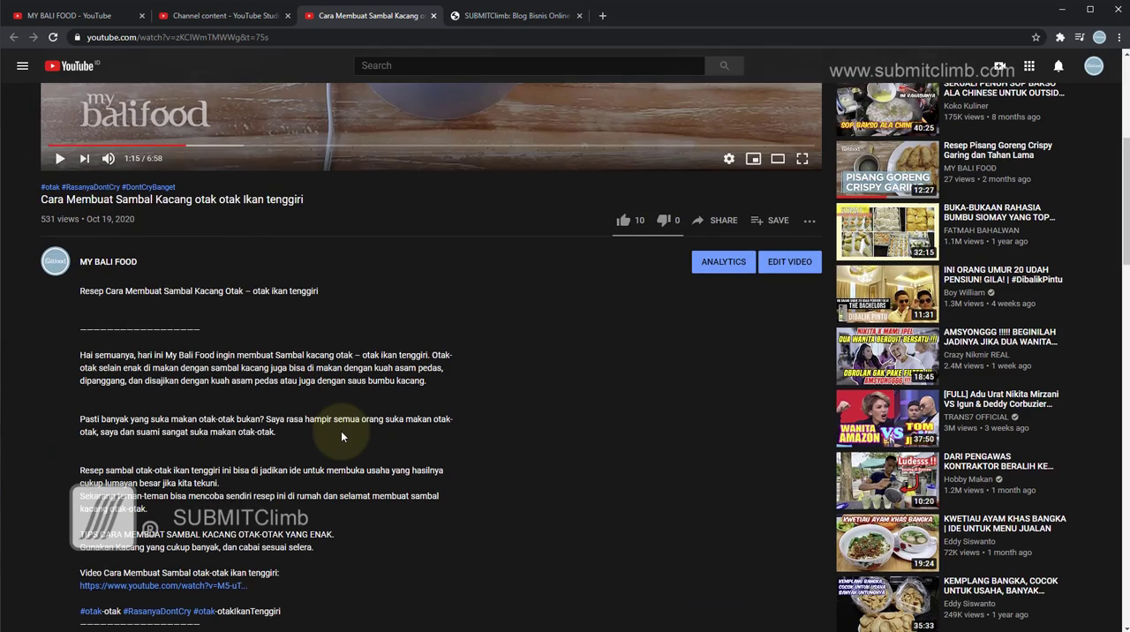
scroll(349, 406, "down", 4)
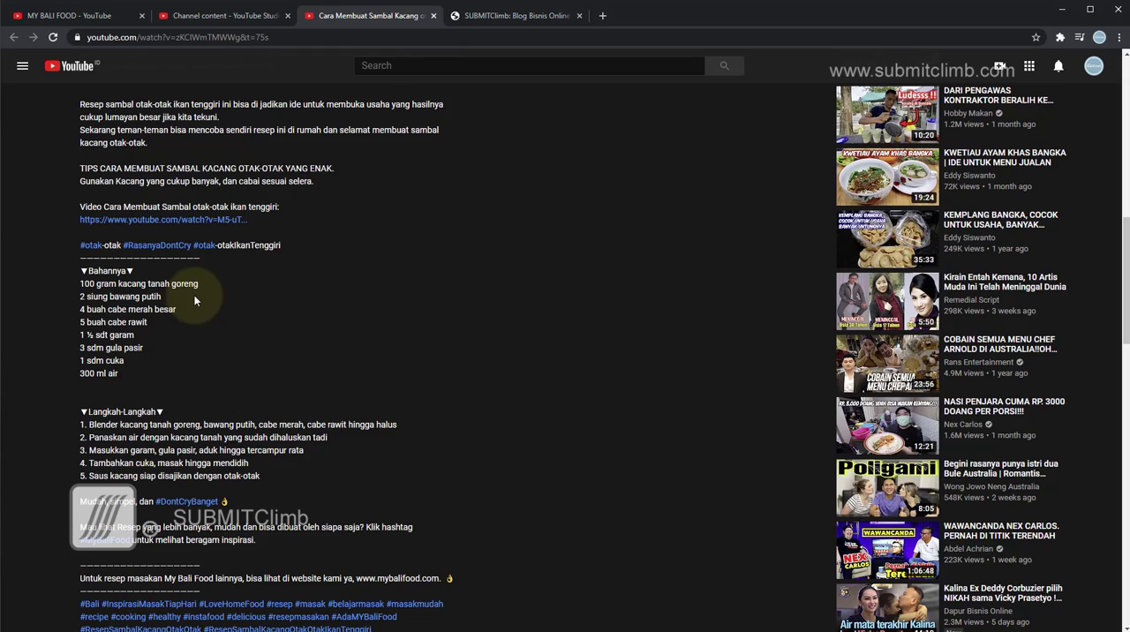
scroll(196, 301, "up", 1)
scroll(196, 301, "down", 1)
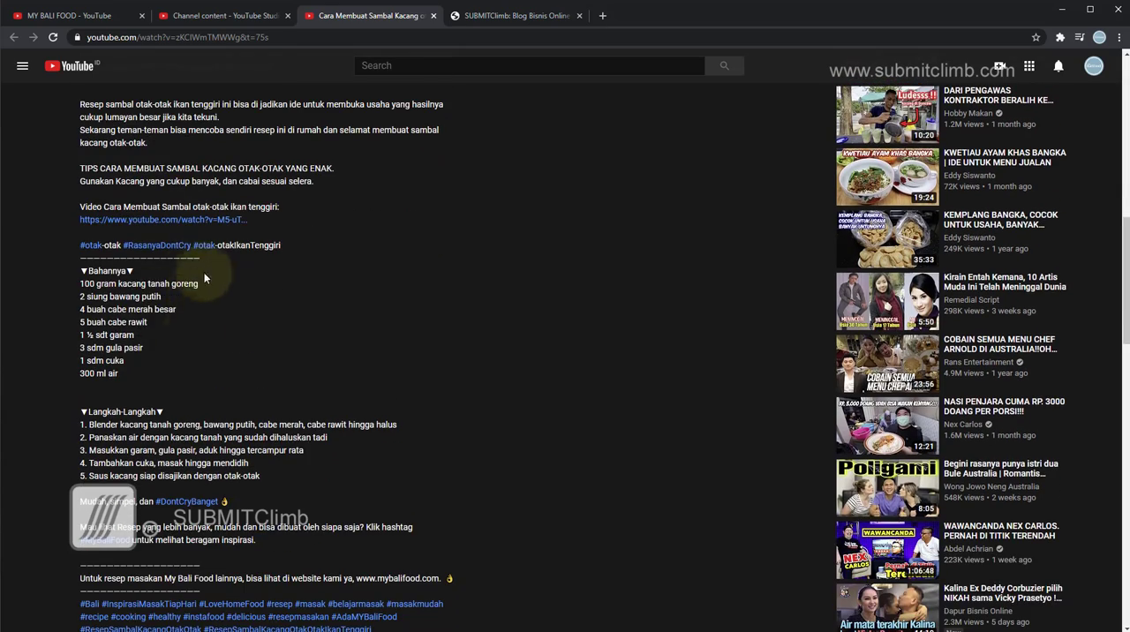
Review the remainder of the Sambal Kacang video's description down to its credits, and close the video's tab.
scroll(155, 327, "down", 3)
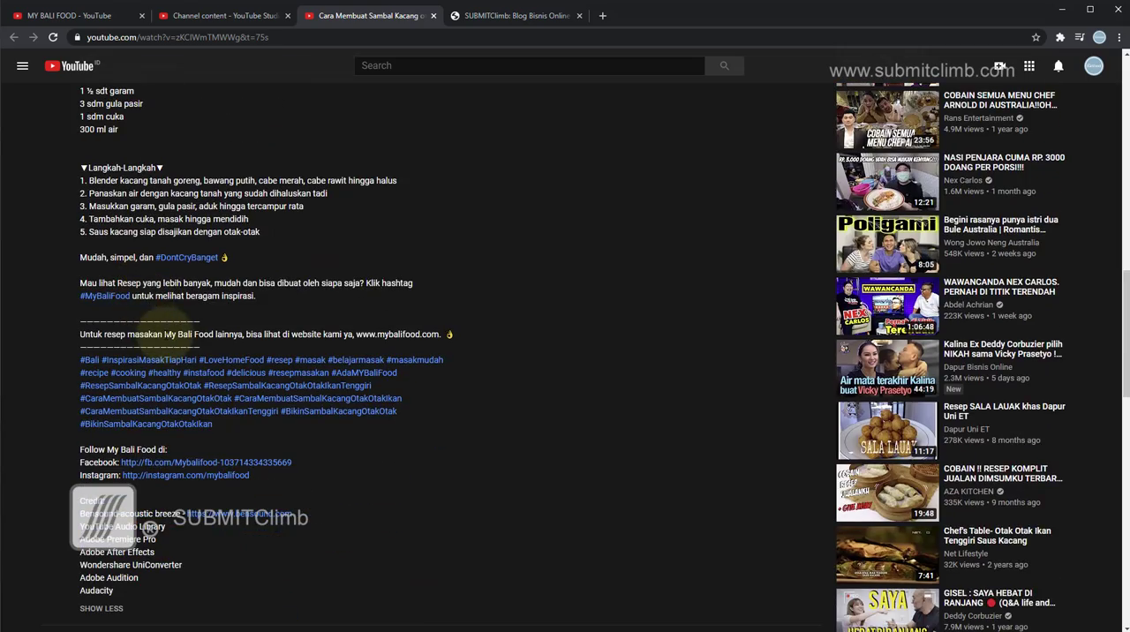
scroll(165, 332, "down", 3)
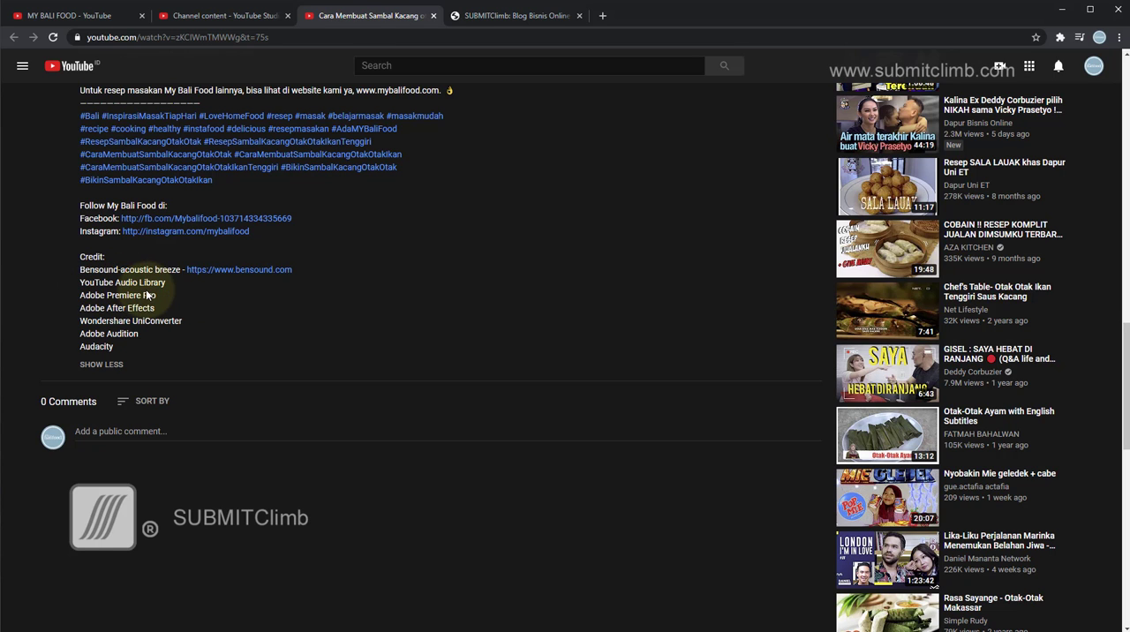
scroll(410, 322, "up", 5)
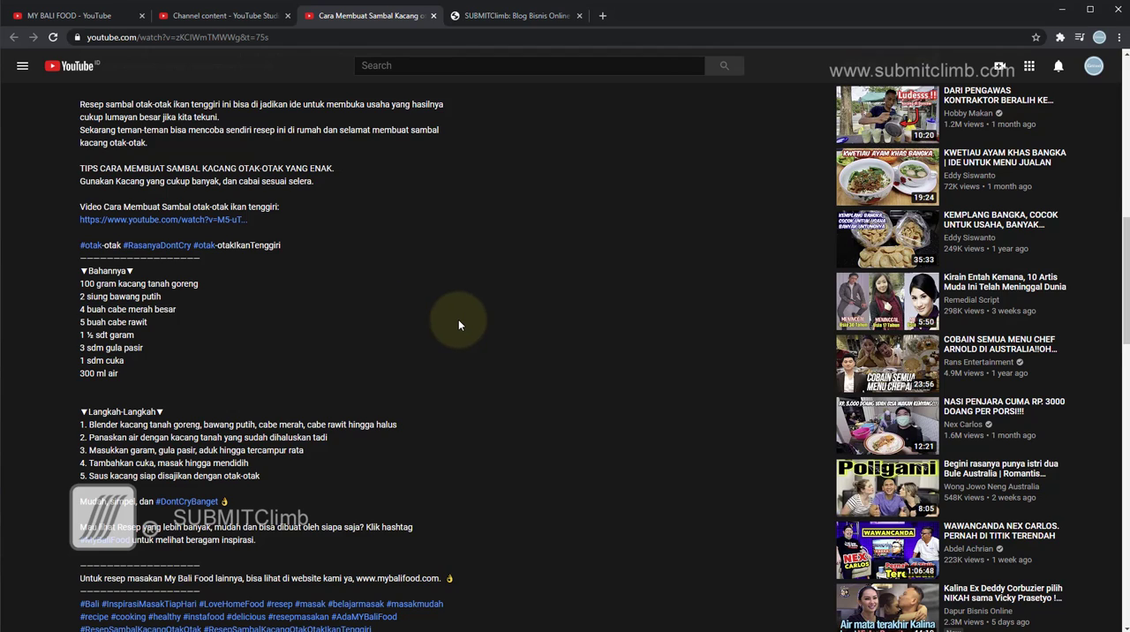
scroll(458, 318, "up", 7)
scroll(348, 398, "down", 3)
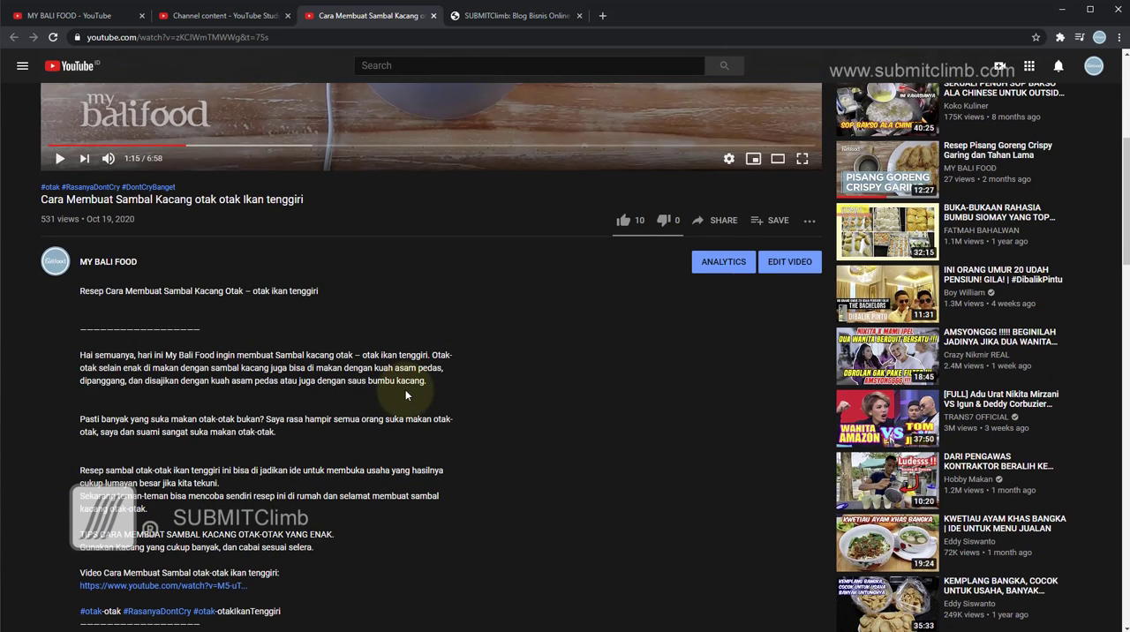
key("ctrl+w")
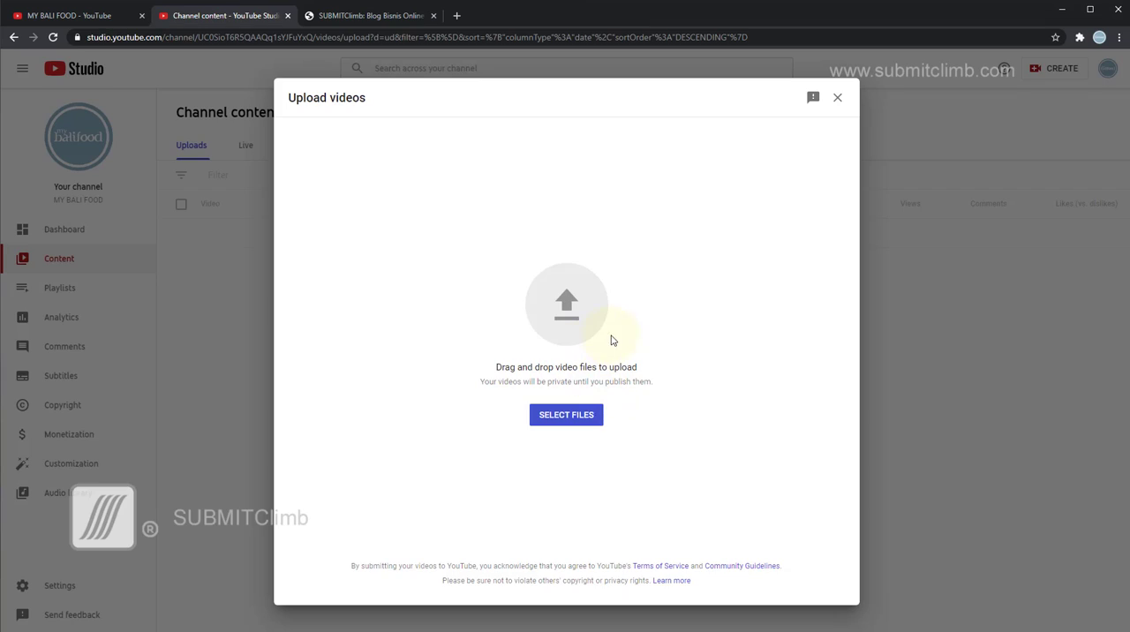
Upload the video file "Resep Cara Membuat Cireng Khas Bandung yang Enak dan ..." from Local Disk (D:).
left_click(570, 306)
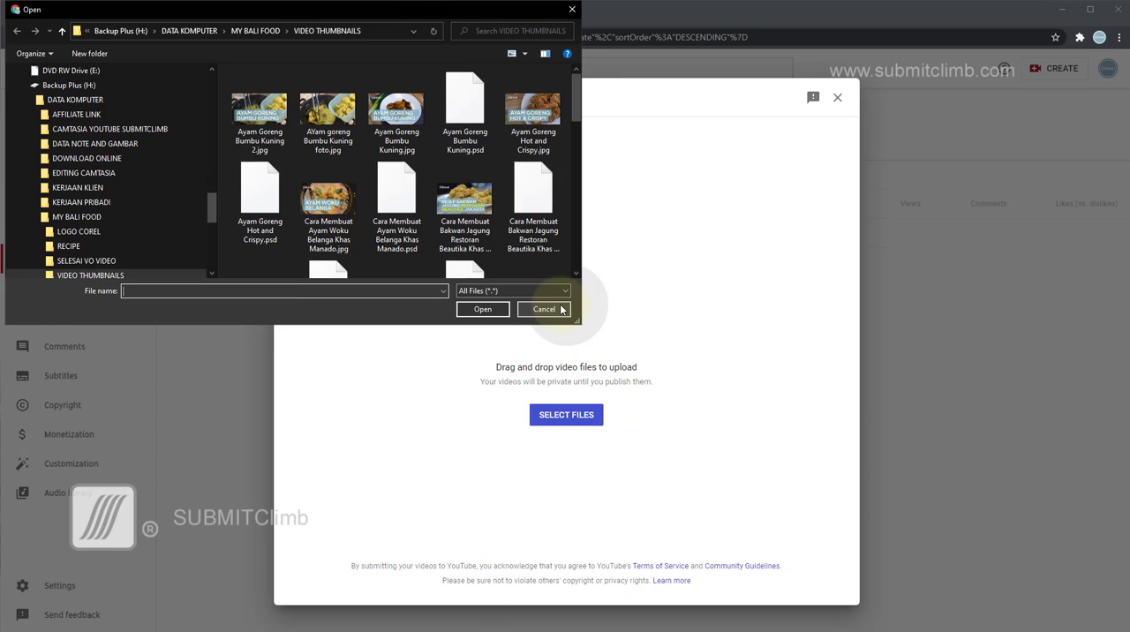
left_click_drag(350, 13, 480, 44)
scroll(195, 177, "up", 4)
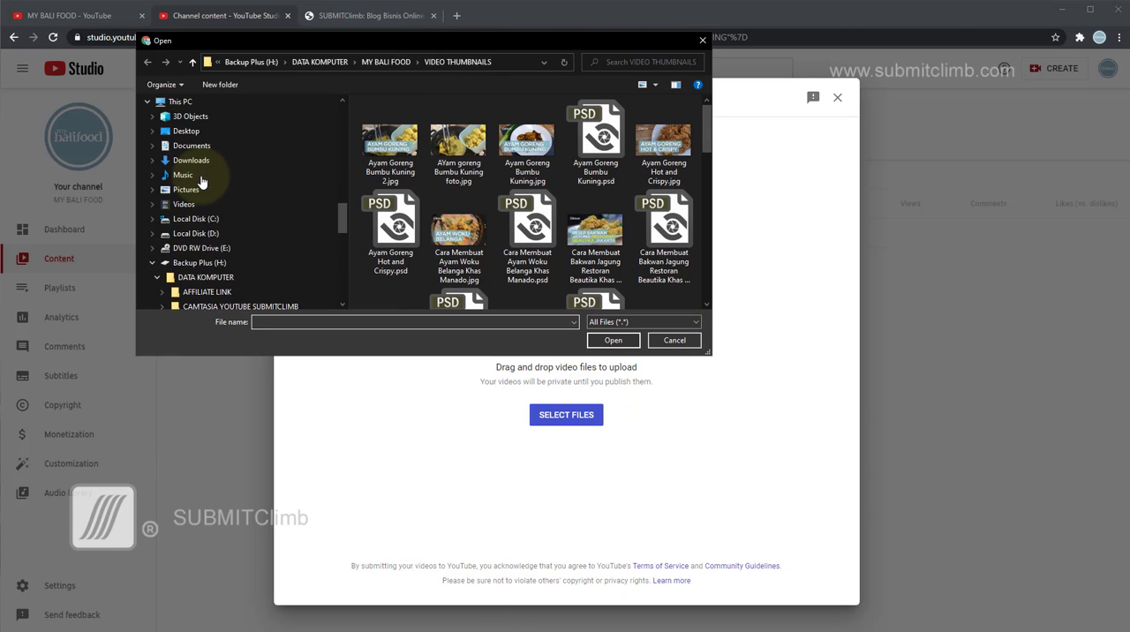
scroll(234, 230, "down", 1)
left_click(201, 204)
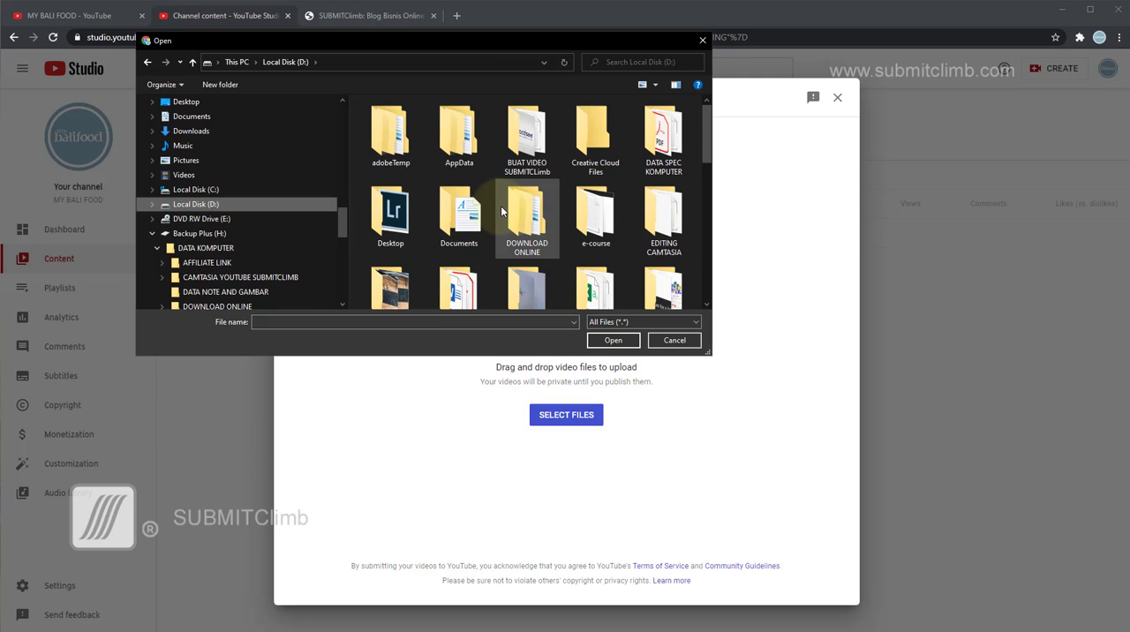
scroll(500, 206, "down", 4)
scroll(501, 209, "down", 4)
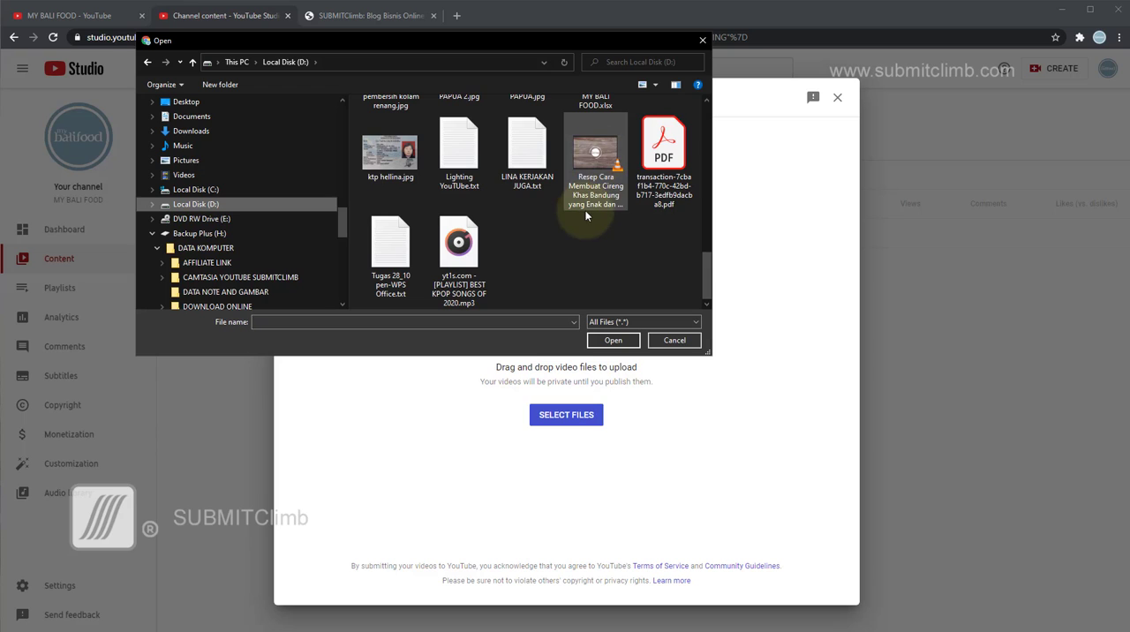
left_click(594, 156)
left_click(613, 341)
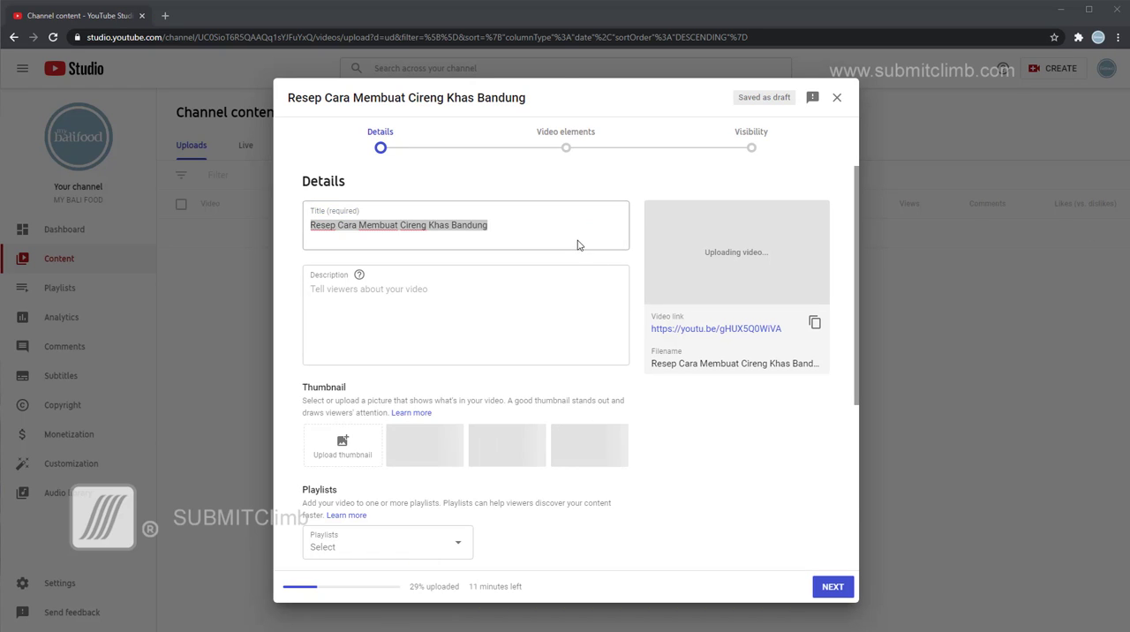
Deselect the title text, keeping it as it is, and place the cursor in the empty video description.
left_click(562, 310)
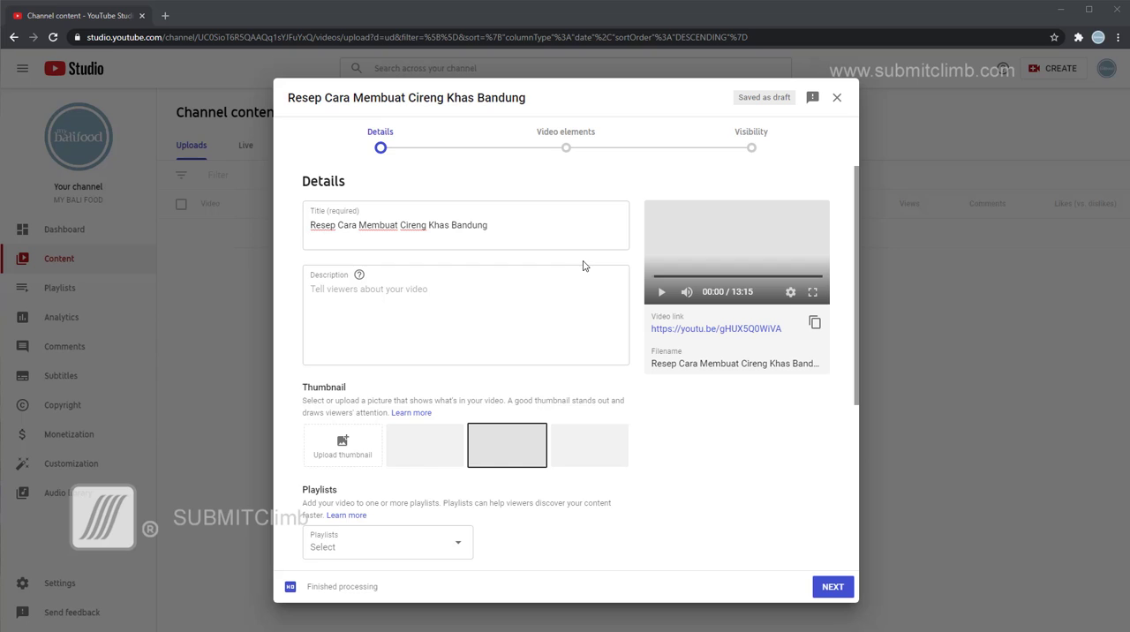
left_click(494, 220)
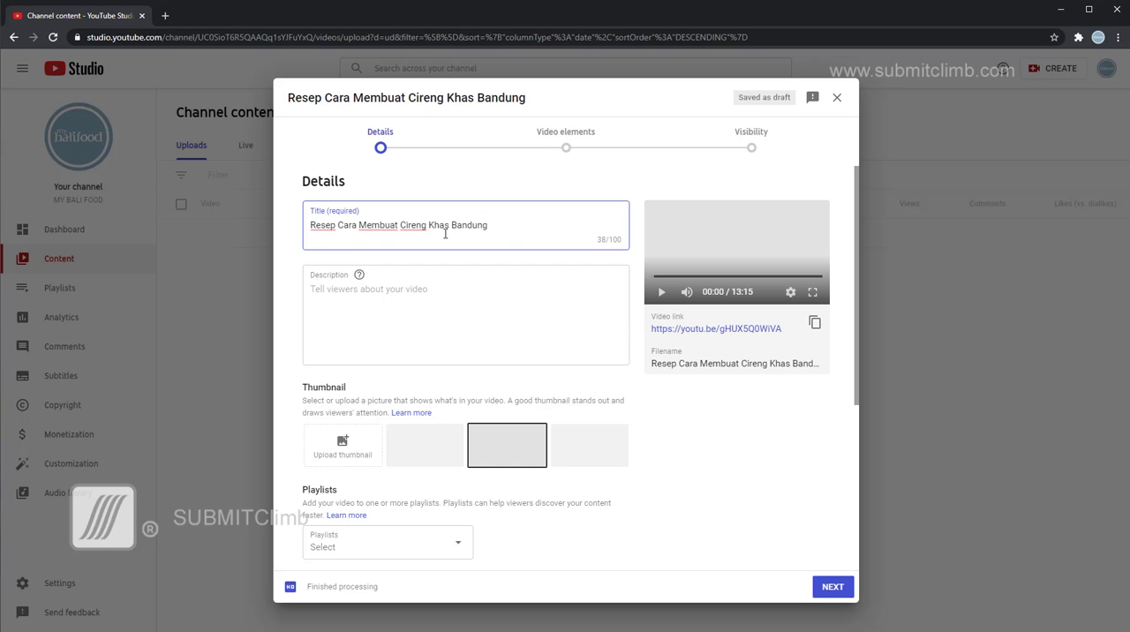
left_click(447, 319)
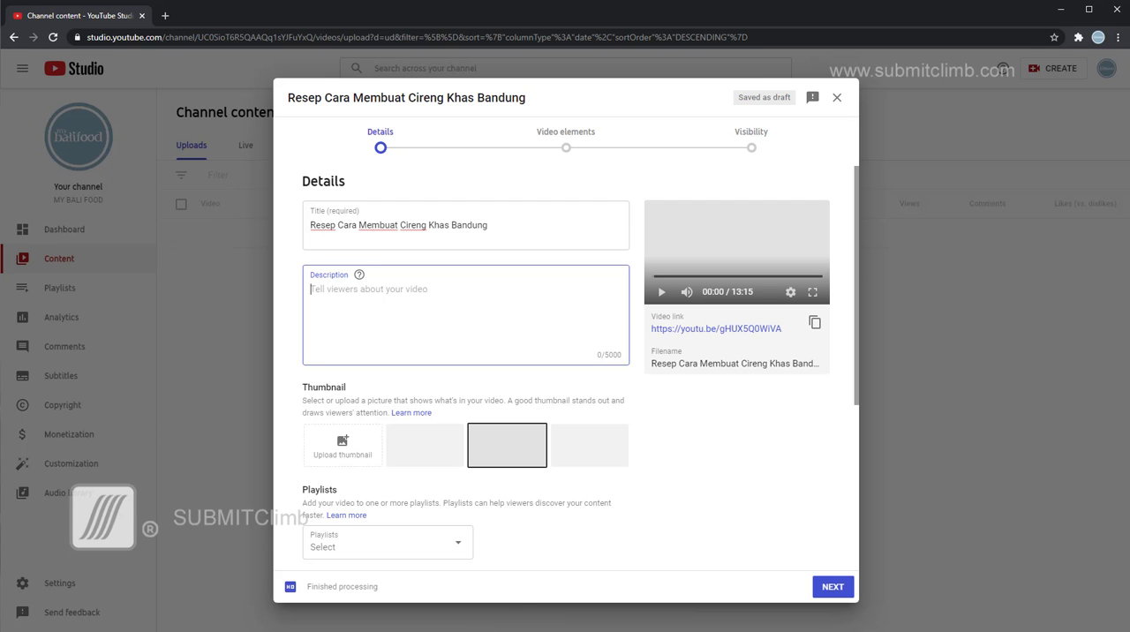
Switch to the Word document and examine the Cireng description's introduction, ingredients, cooking steps, hashtags, social links and credits.
key("alt+Tab")
scroll(415, 355, "down", 3)
scroll(418, 353, "up", 2)
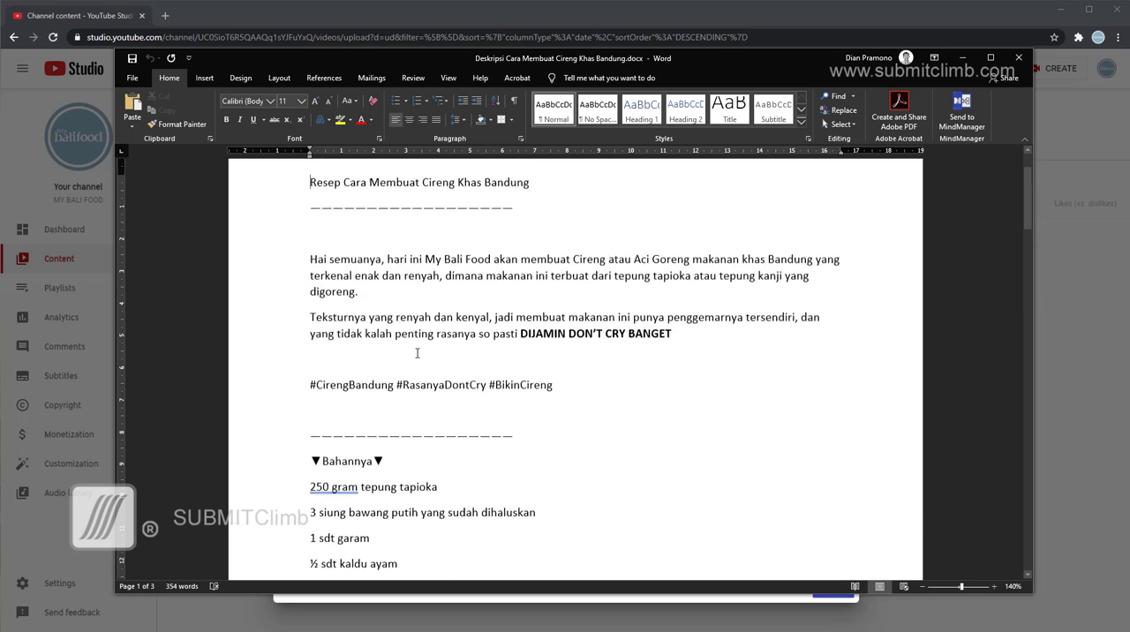
scroll(417, 354, "down", 10)
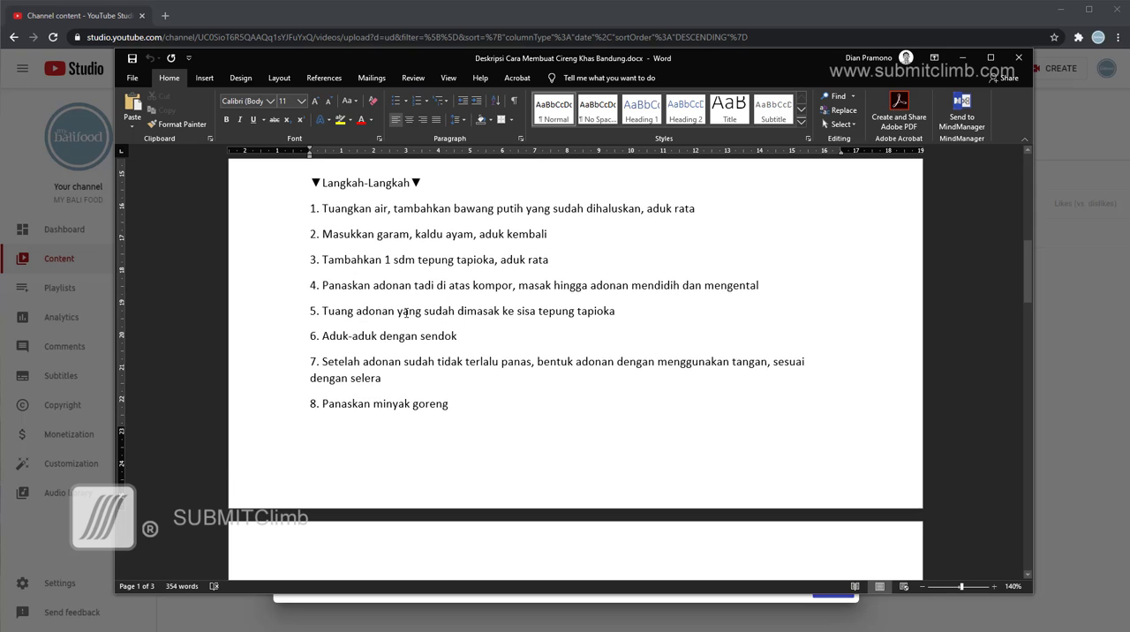
scroll(406, 311, "down", 2)
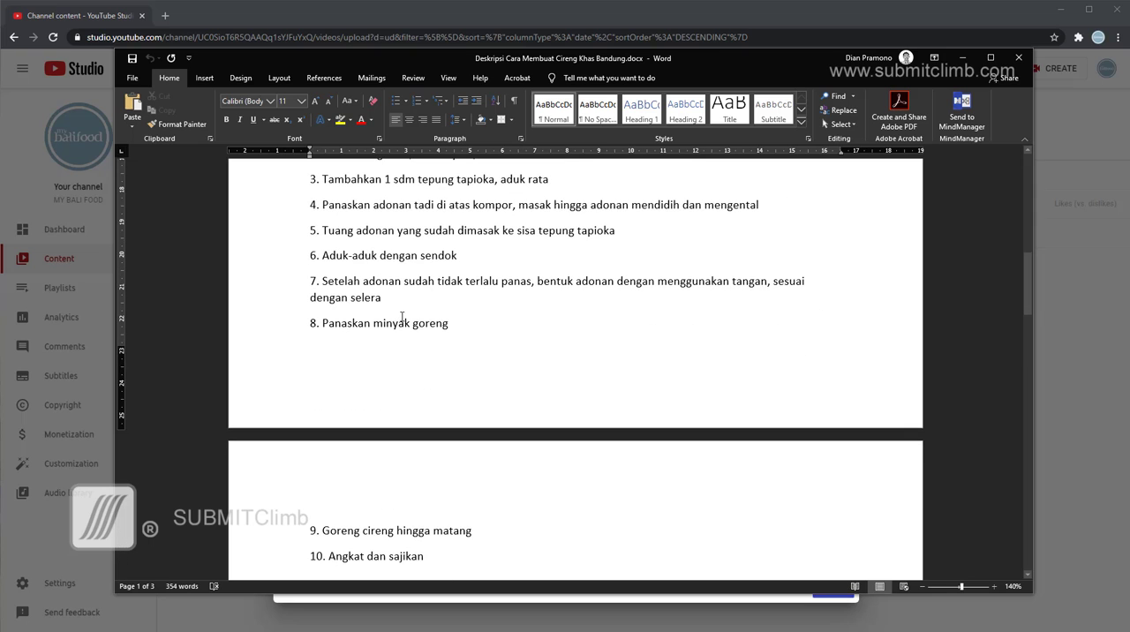
scroll(401, 316, "down", 6)
scroll(401, 316, "down", 12)
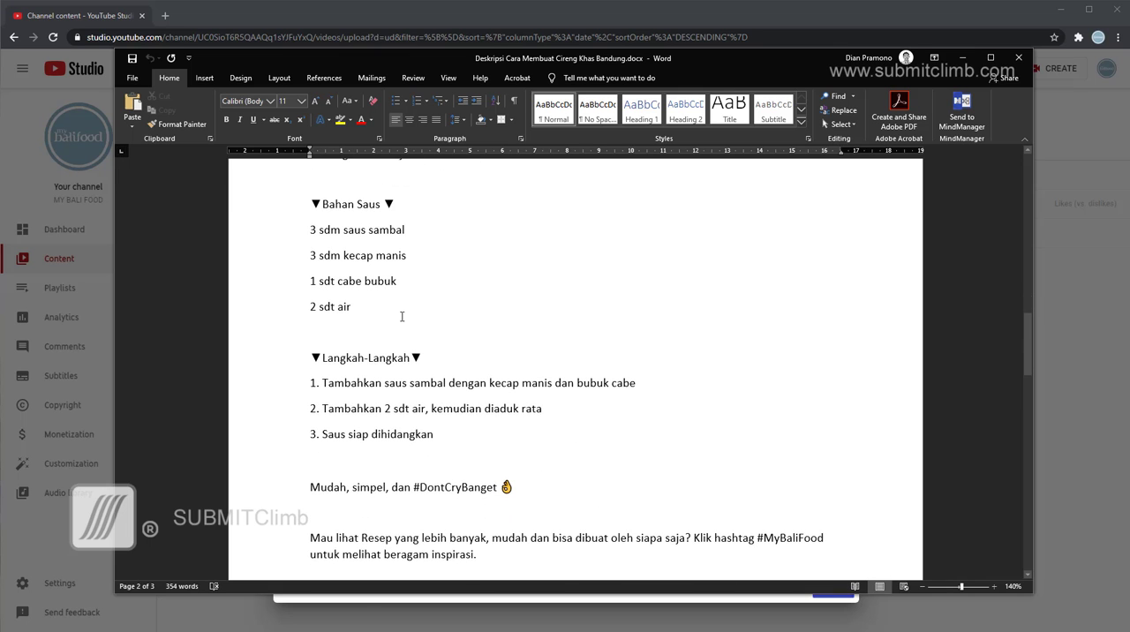
scroll(402, 316, "down", 2)
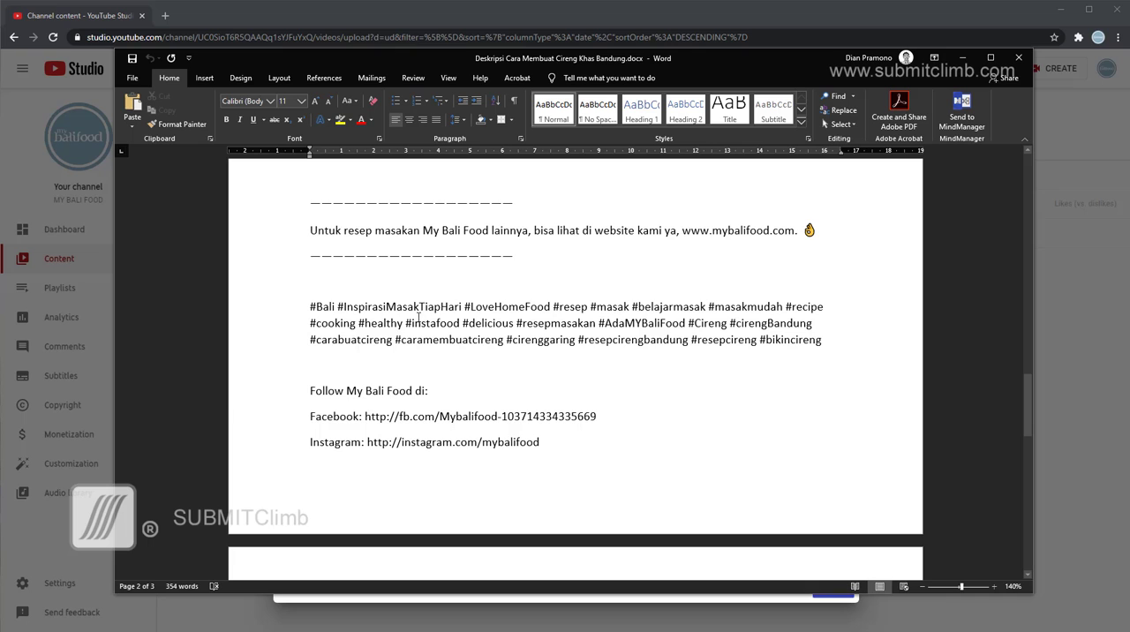
scroll(418, 316, "down", 9)
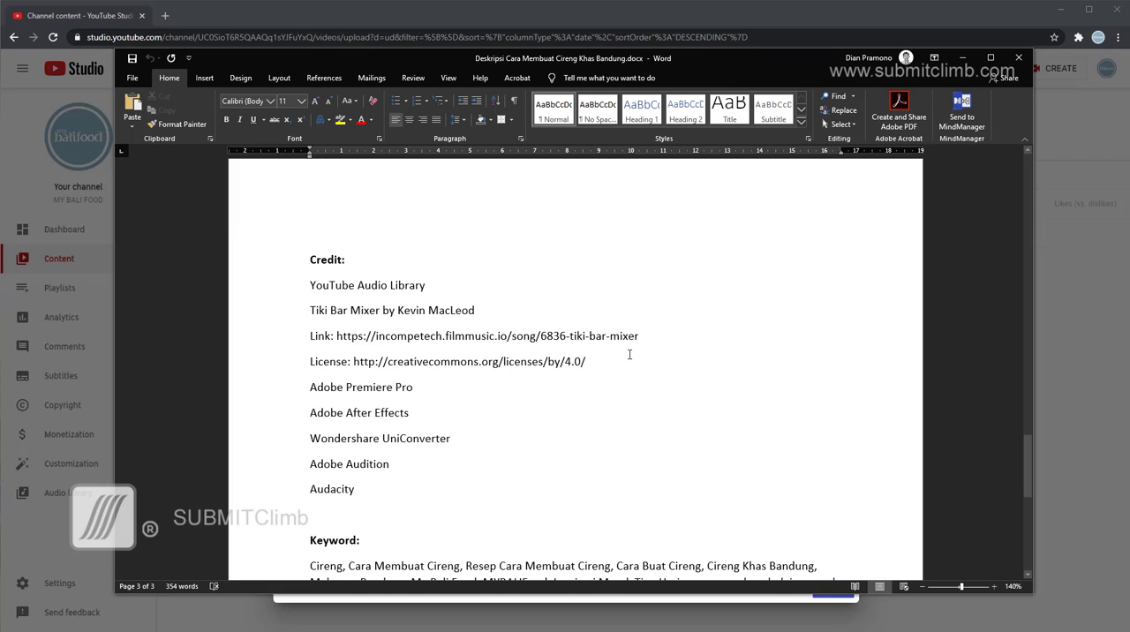
Examine the Credit section's music track, link, license and software lines, and the keyword list below them.
left_click_drag(309, 306, 642, 335)
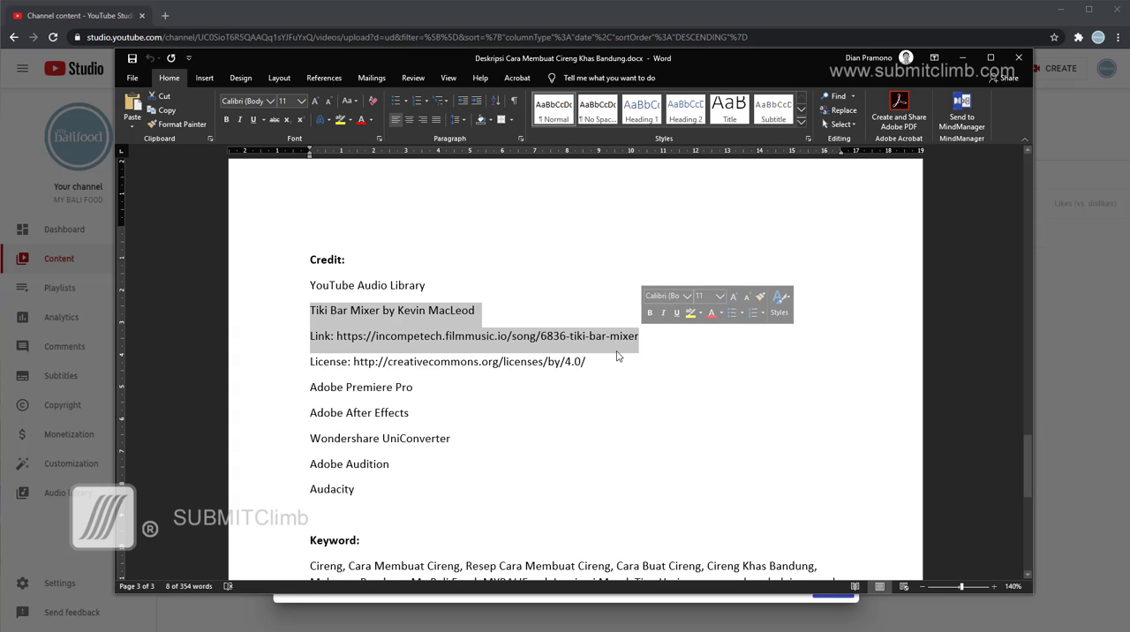
left_click(304, 361)
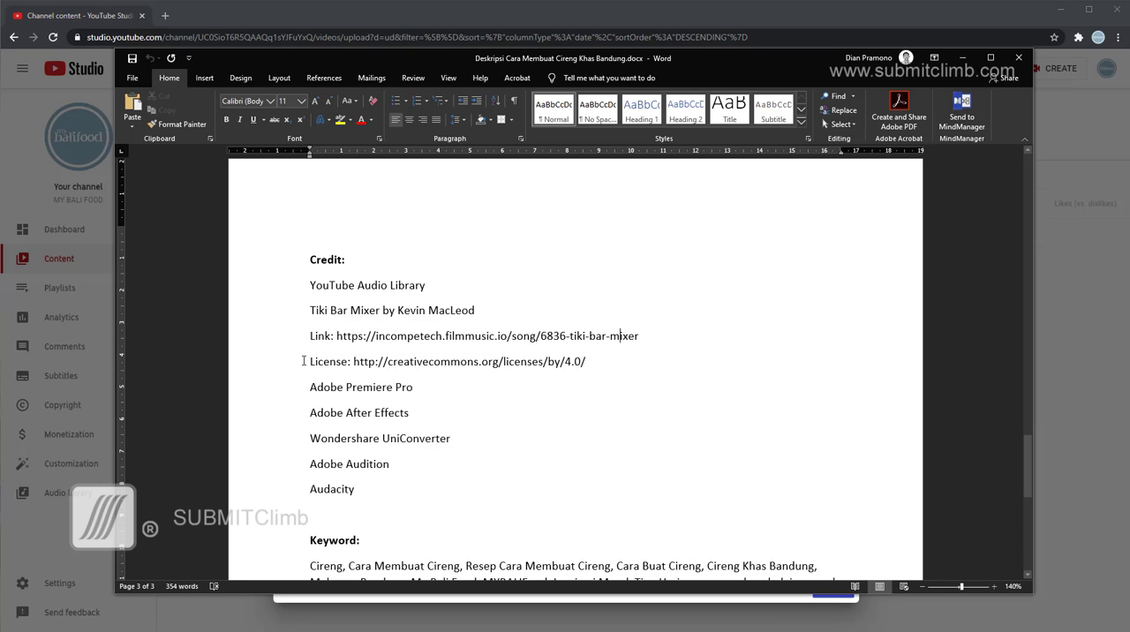
left_click_drag(304, 361, 613, 362)
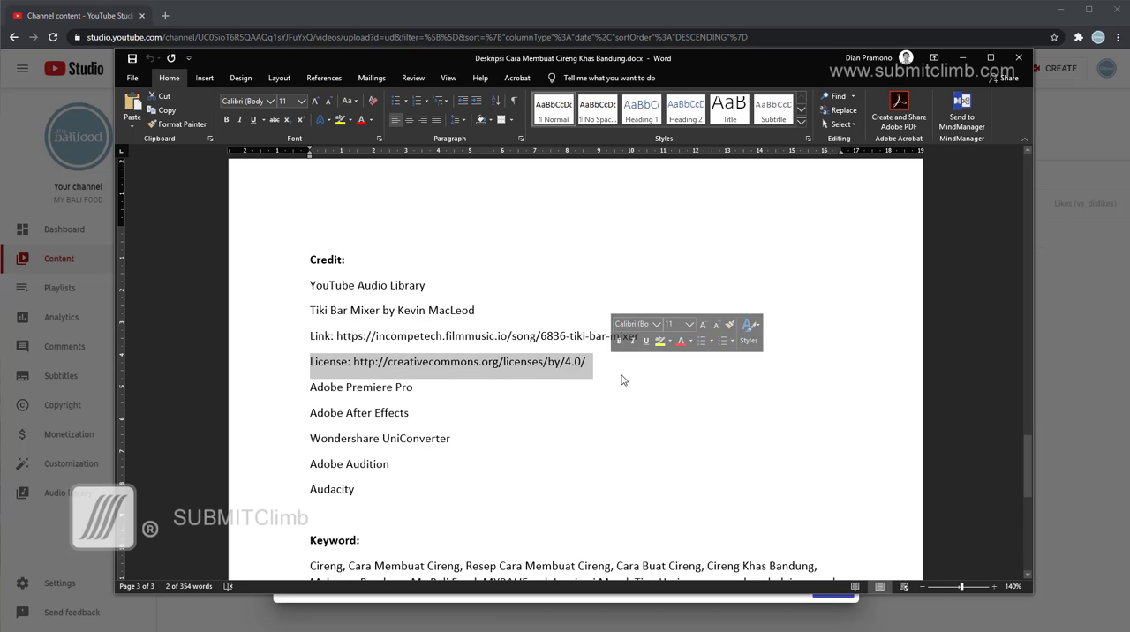
left_click(599, 372)
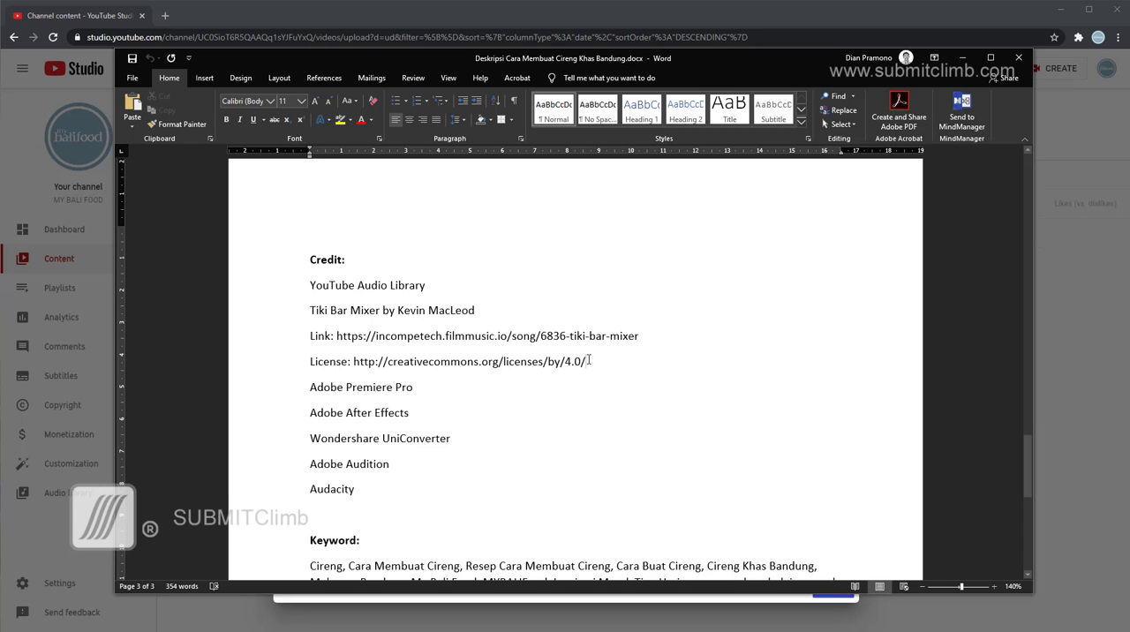
left_click_drag(300, 391, 448, 488)
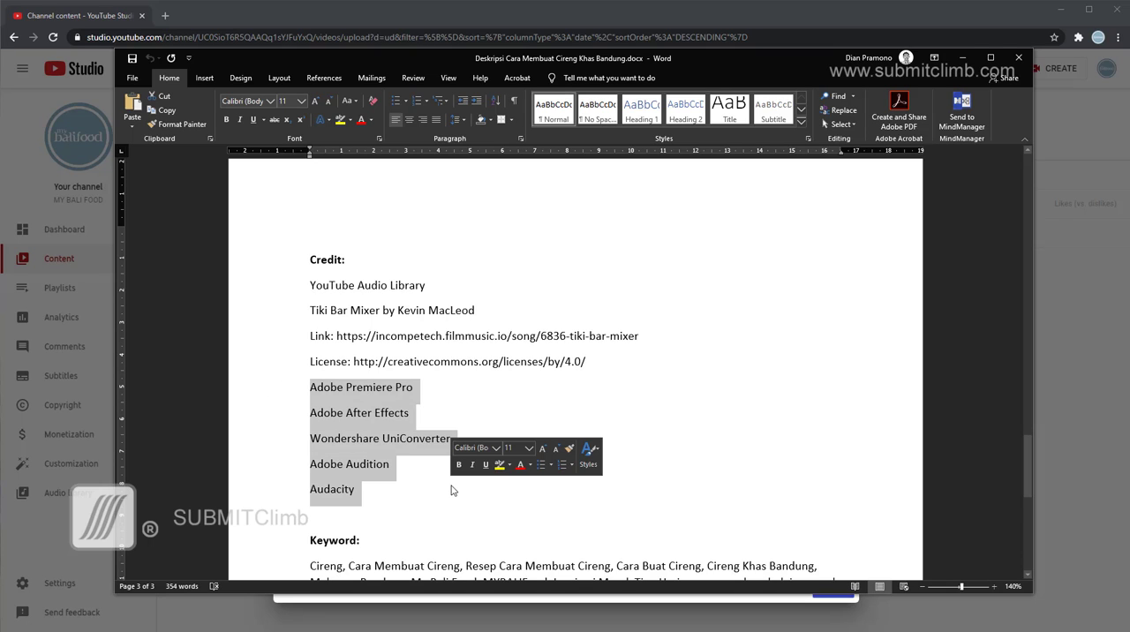
left_click(579, 399)
scroll(540, 413, "down", 3)
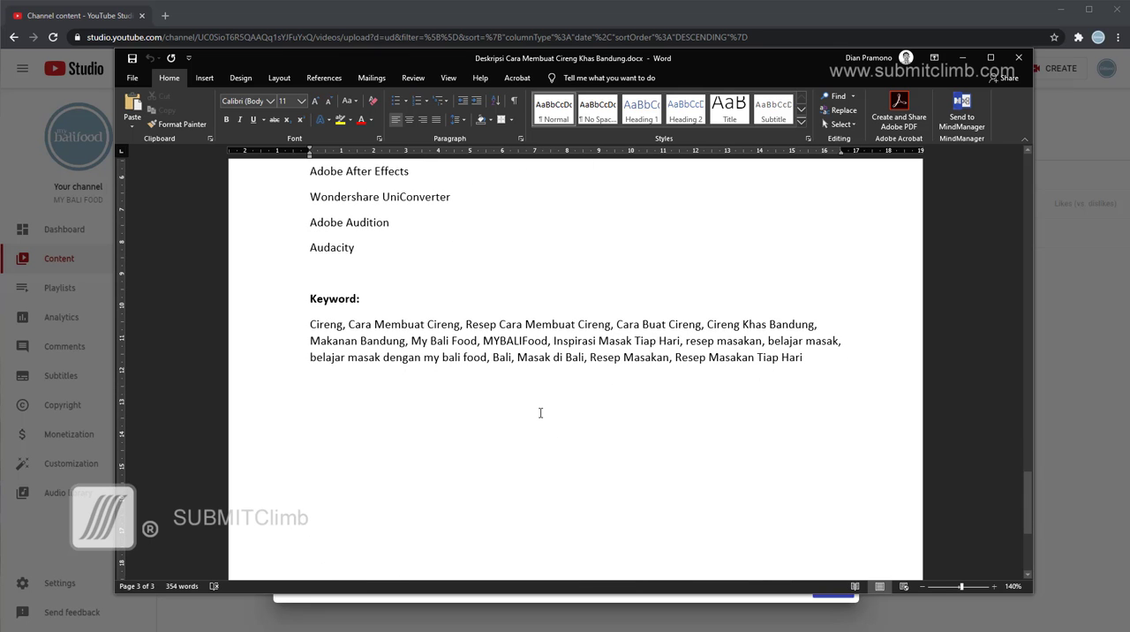
Copy the Word text from the recipe title through Audacity, without the keywords, into the YouTube upload's description.
scroll(541, 414, "up", 15)
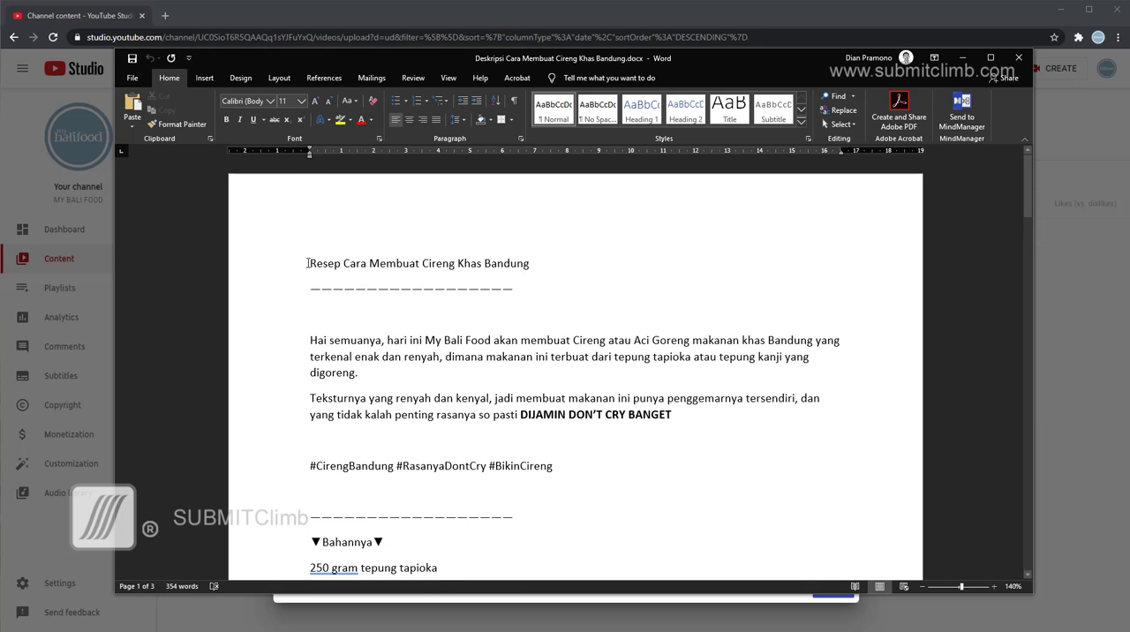
scroll(469, 328, "down", 15)
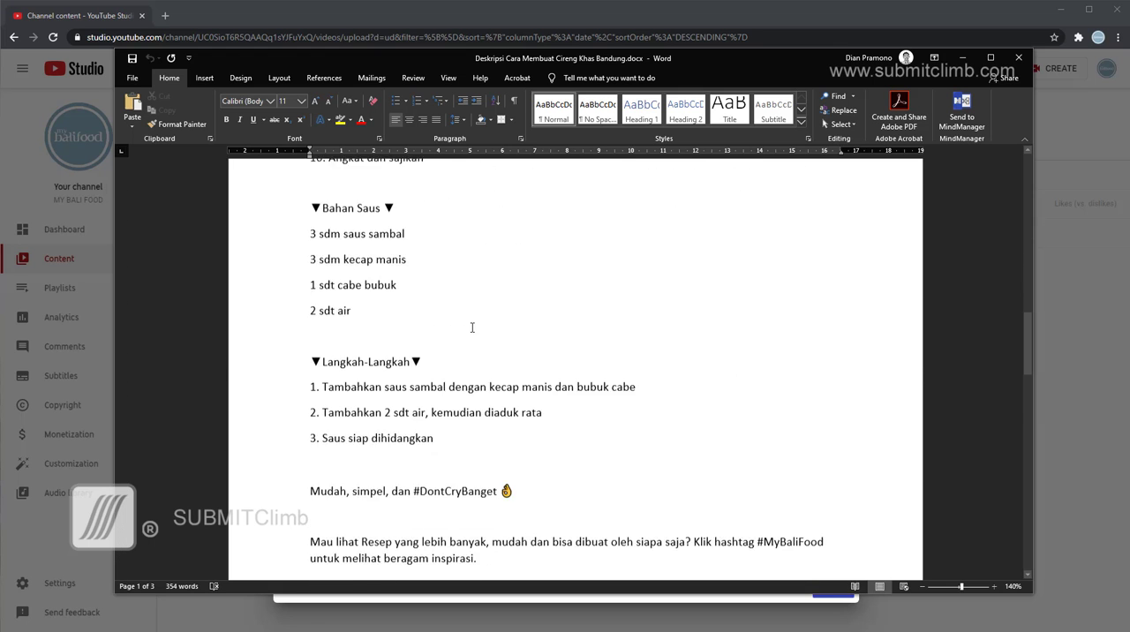
scroll(472, 328, "down", 10)
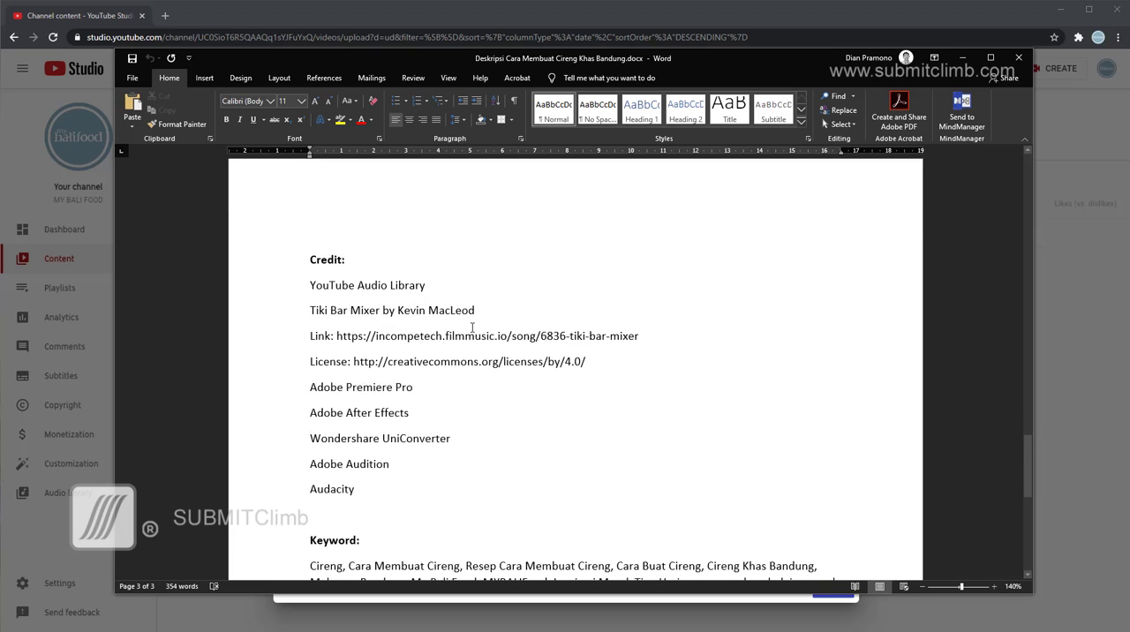
left_click(386, 325, "shift")
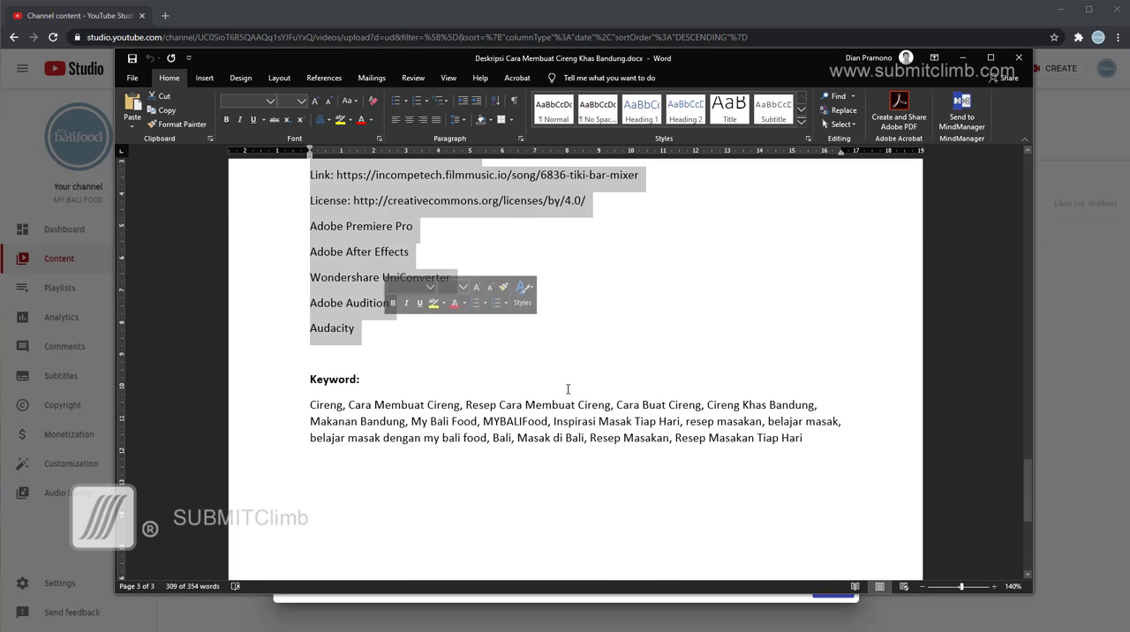
left_click(80, 16)
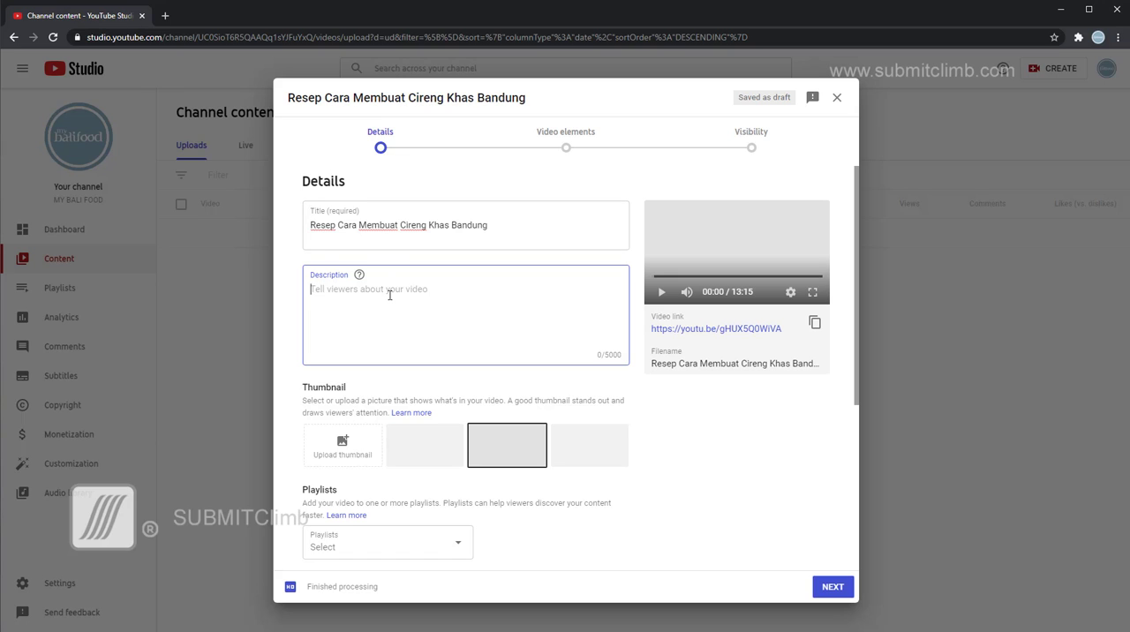
key("ctrl+v")
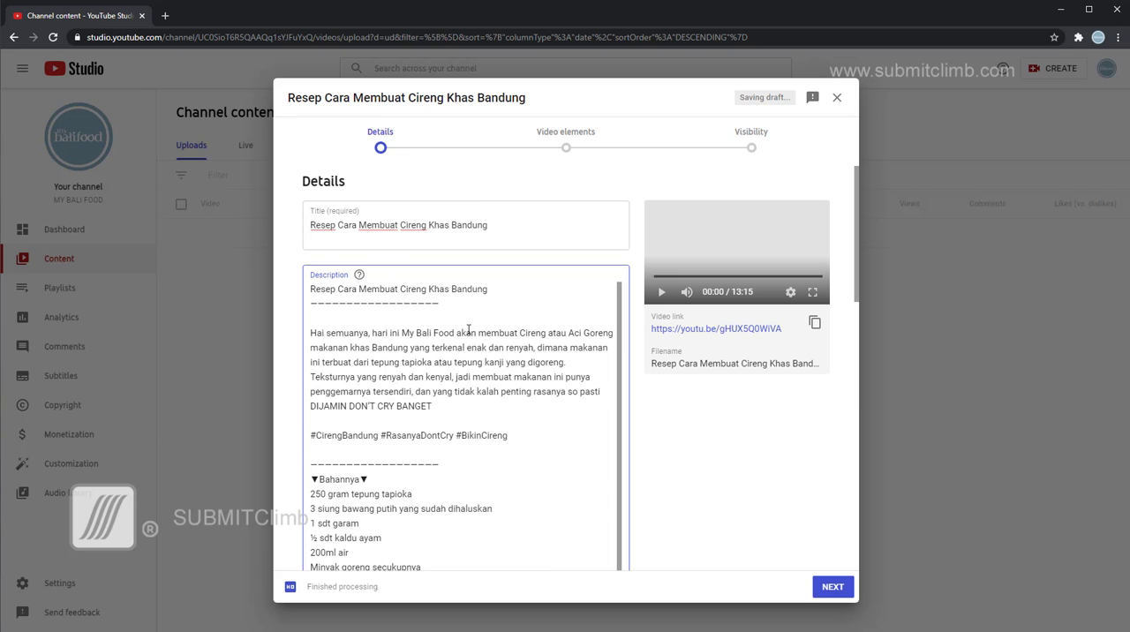
Insert a blank line before the paragraph starting "Teksturnya yang renyah" in the description, and check the pasted text.
key("Return")
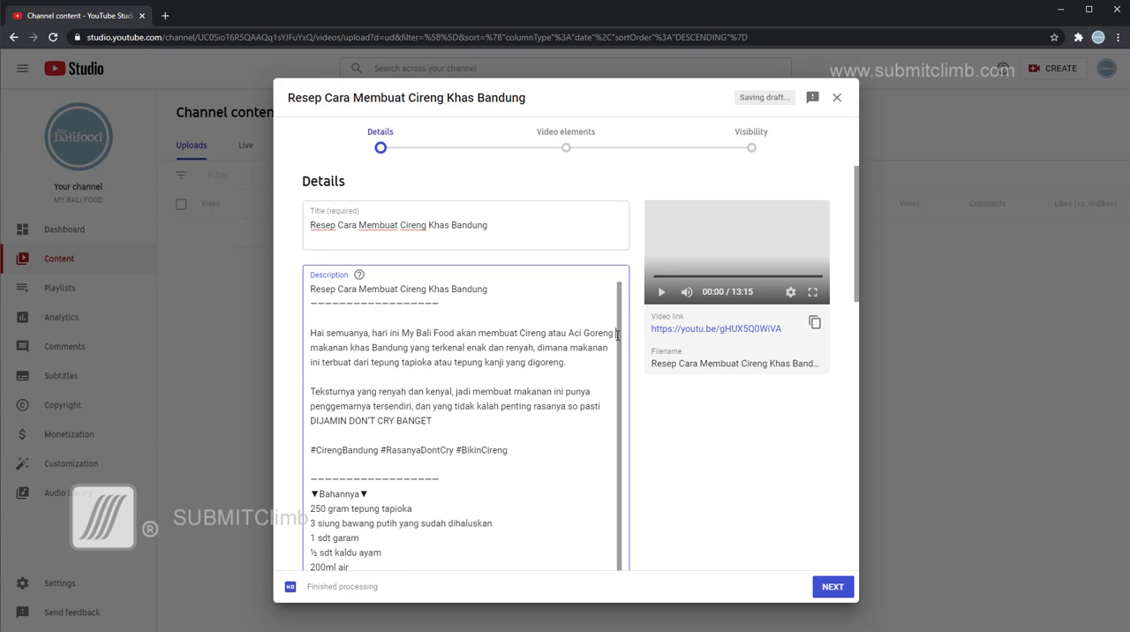
left_click_drag(616, 332, 618, 362)
left_click(594, 371)
scroll(595, 371, "down", 3)
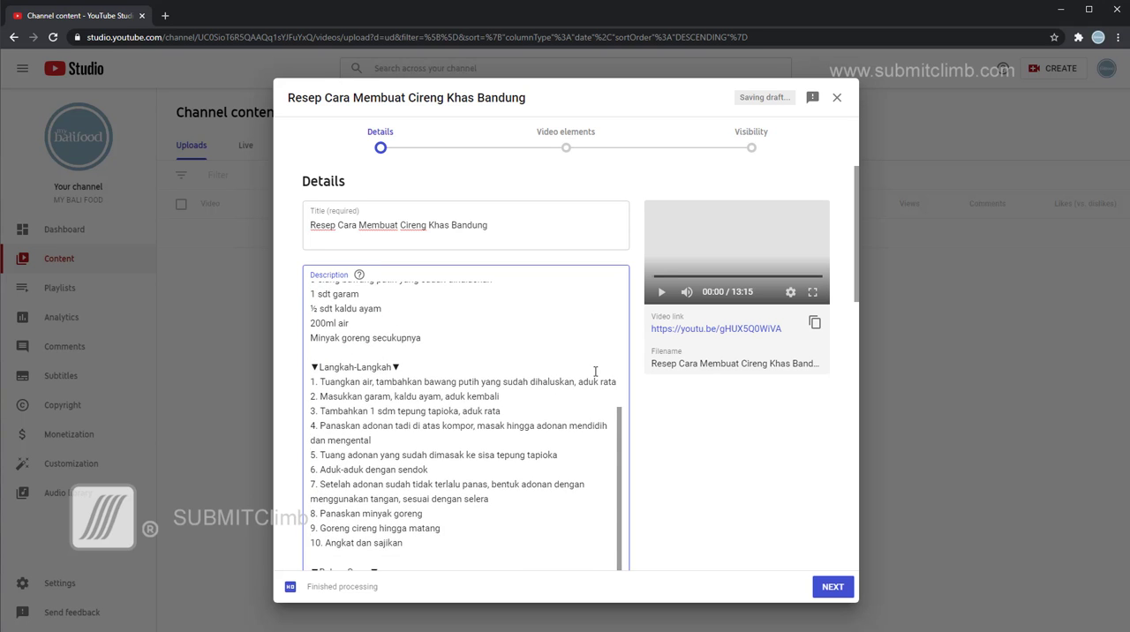
scroll(595, 371, "up", 3)
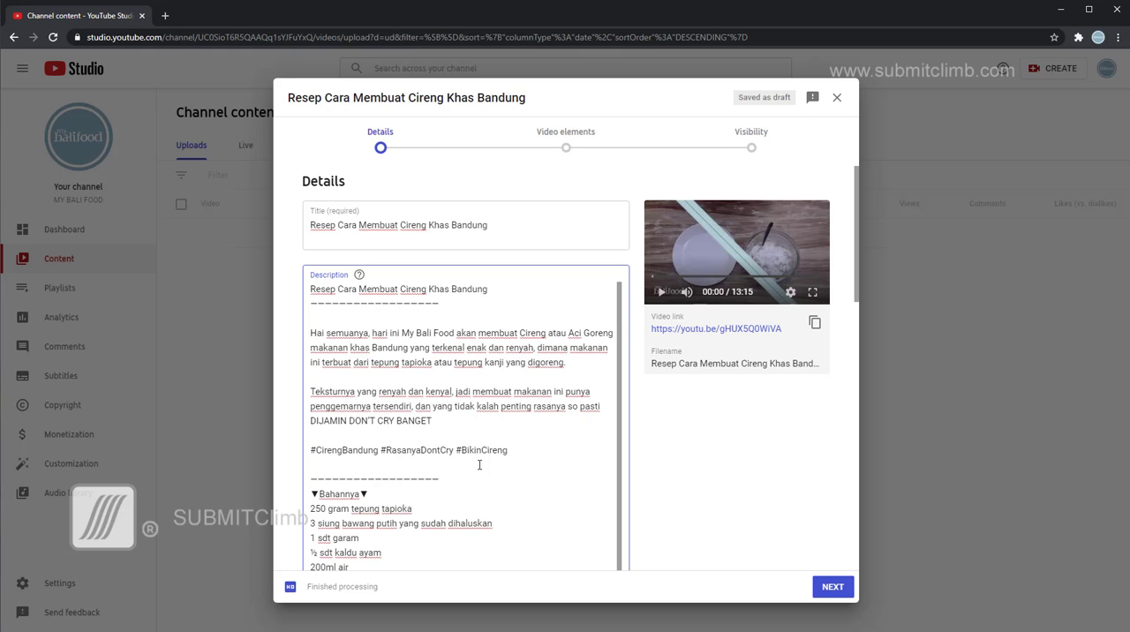
scroll(479, 464, "down", 3)
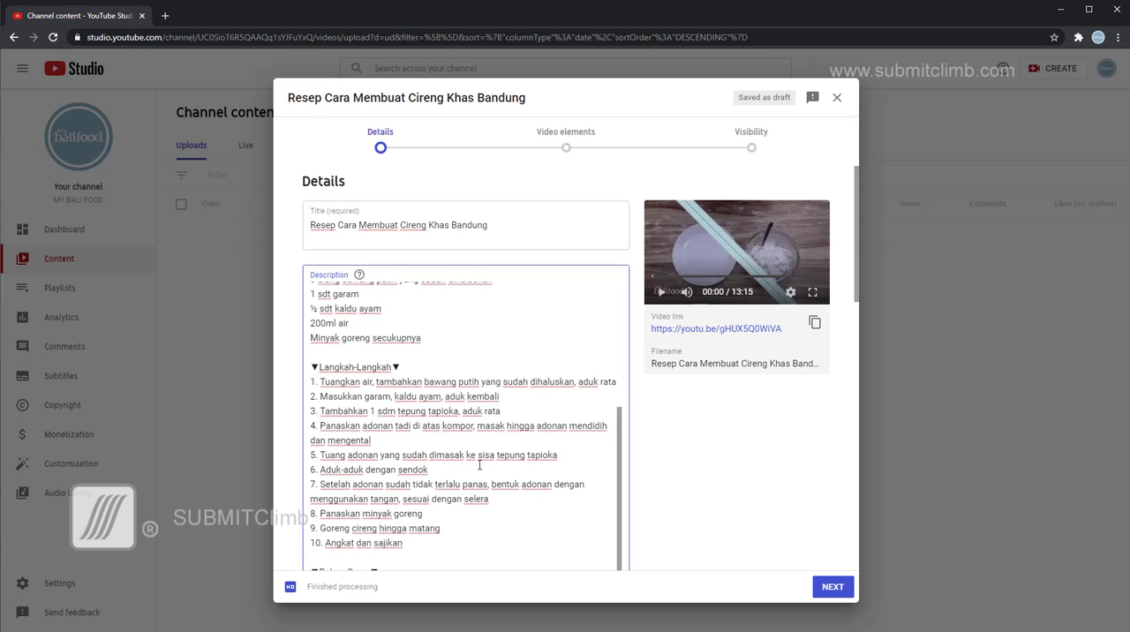
Examine the rest of the pasted description, from the cooking steps and sauce ingredients through the hashtags, social links and credits.
scroll(480, 464, "down", 3)
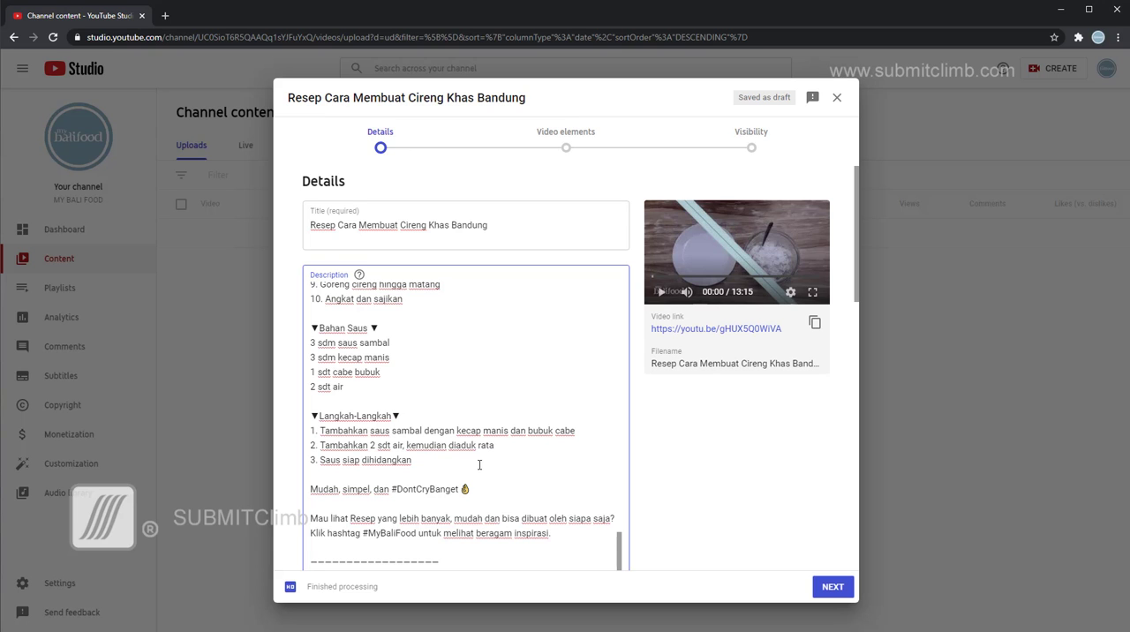
scroll(480, 464, "down", 2)
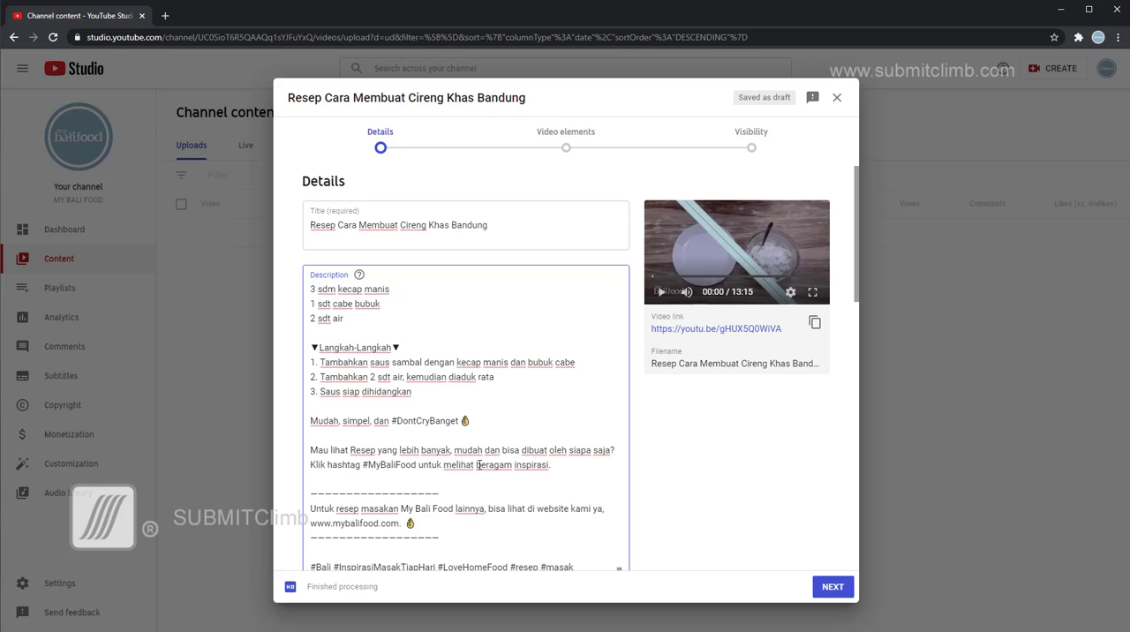
scroll(537, 388, "down", 4)
scroll(496, 269, "down", 2)
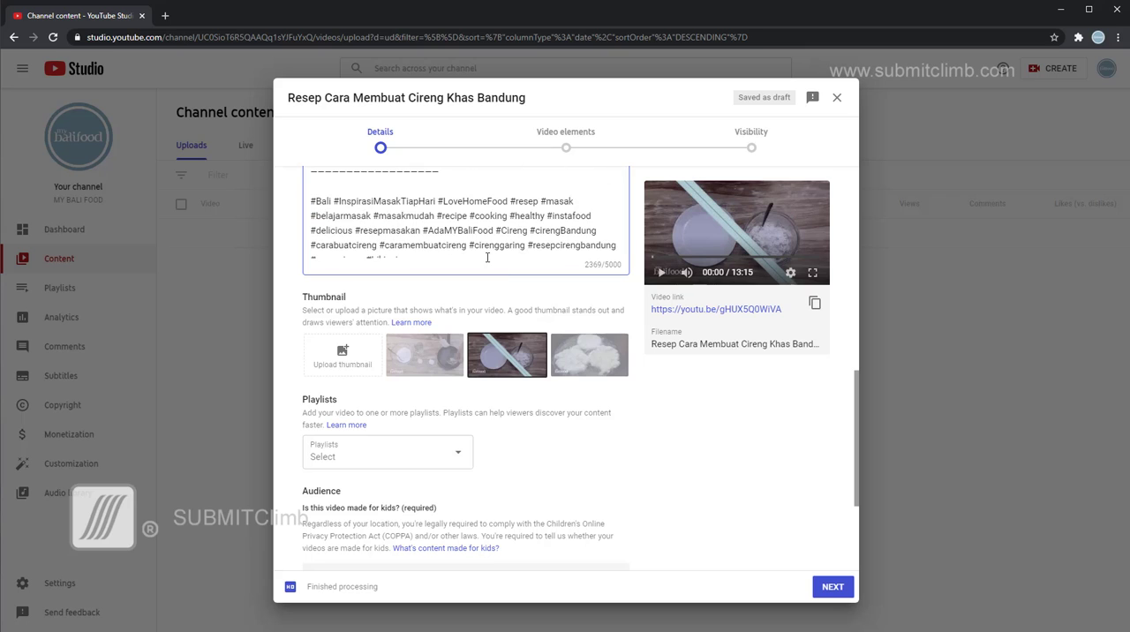
scroll(473, 248, "up", 5)
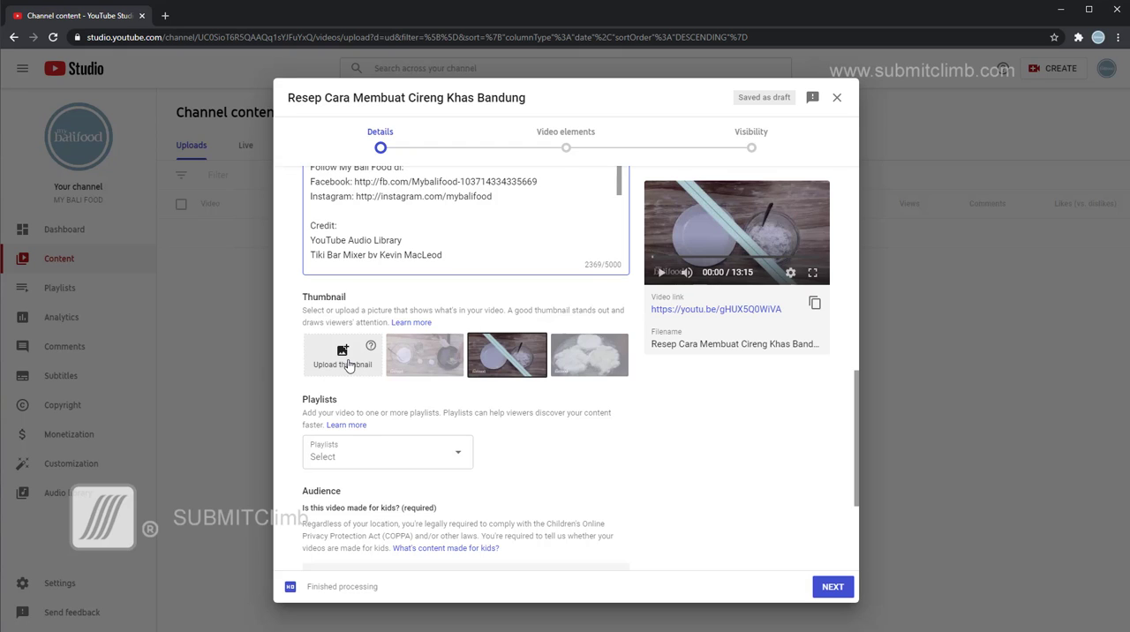
Upload Resep Cara Membuat Cireng Khas Bandung.jpg as the custom thumbnail from H: > DATA KOMPUTER > MY BALI FOOD > VIDEO THUMBNAILS.
left_click(349, 364)
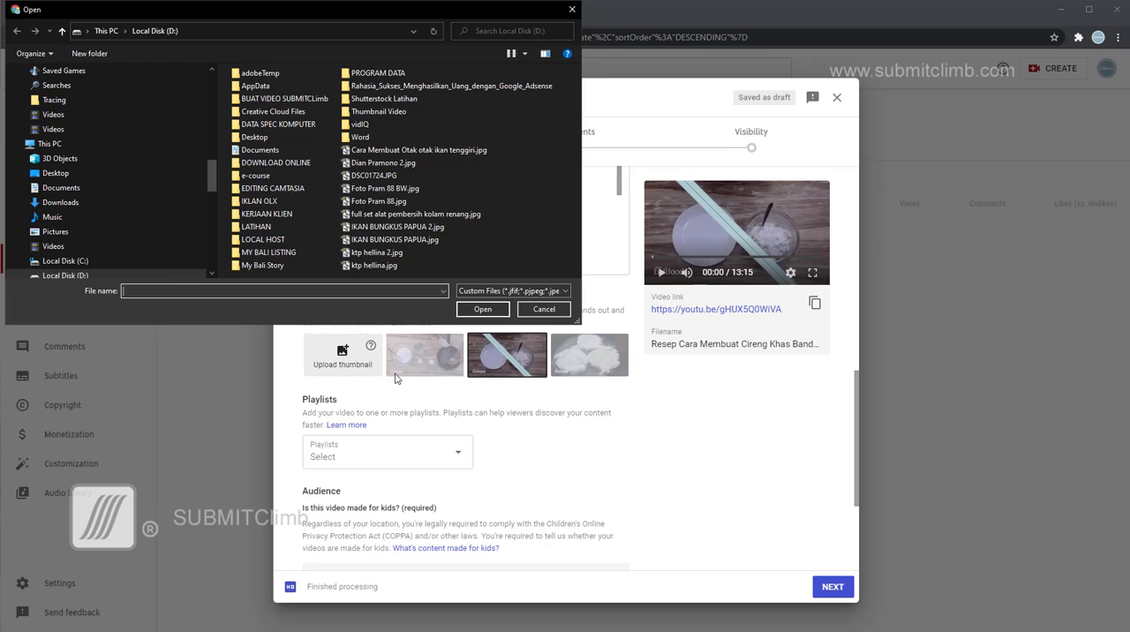
scroll(126, 206, "down", 3)
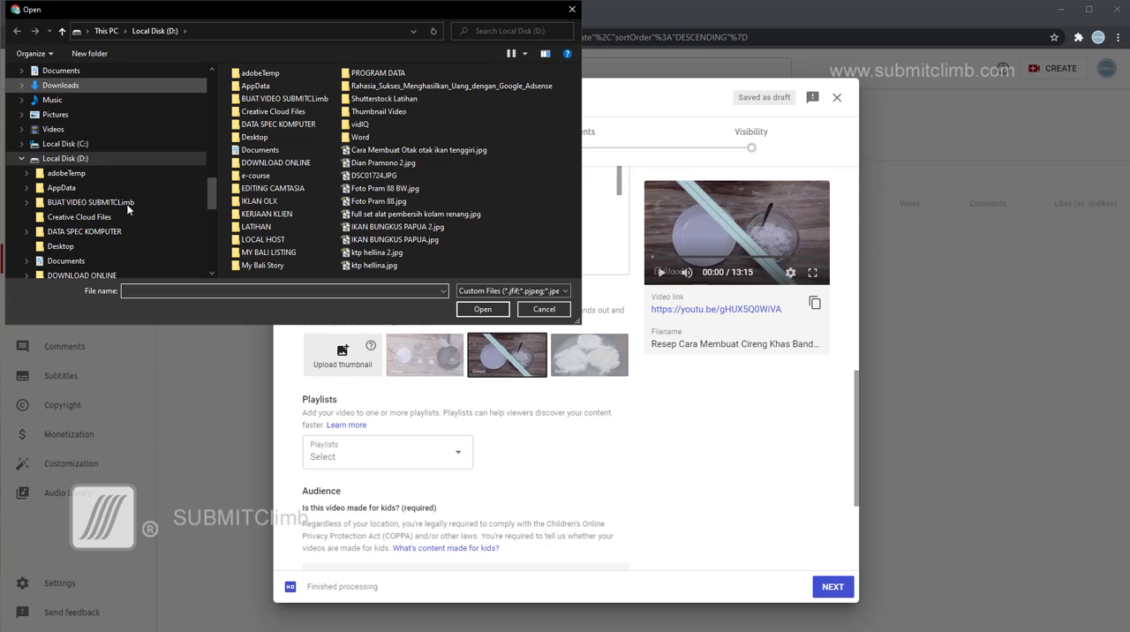
scroll(137, 222, "down", 6)
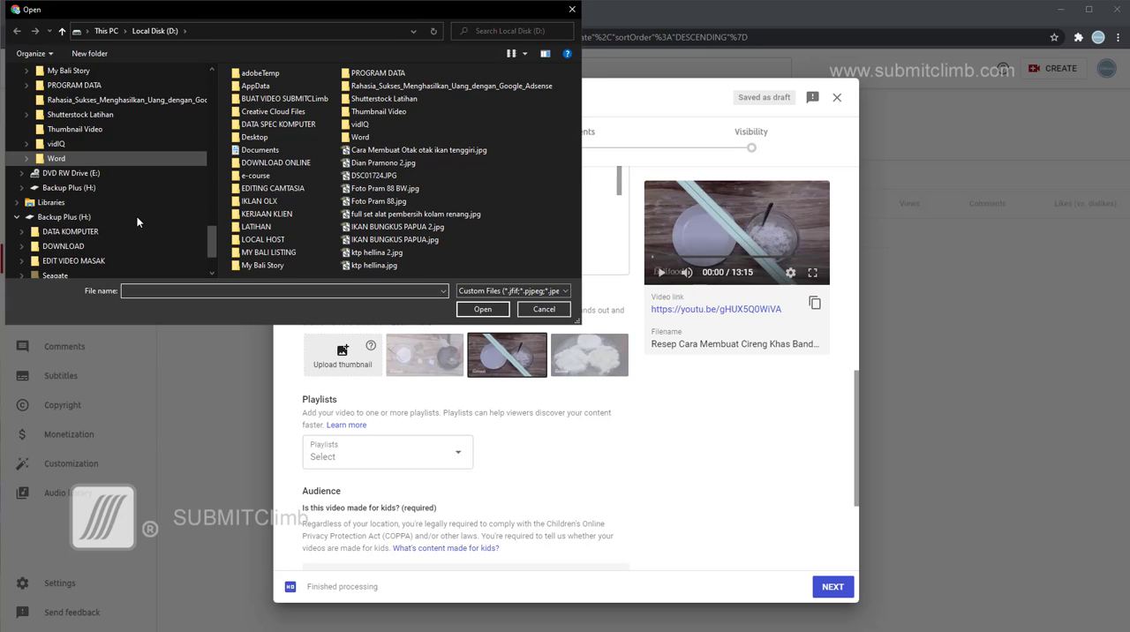
left_click(71, 174)
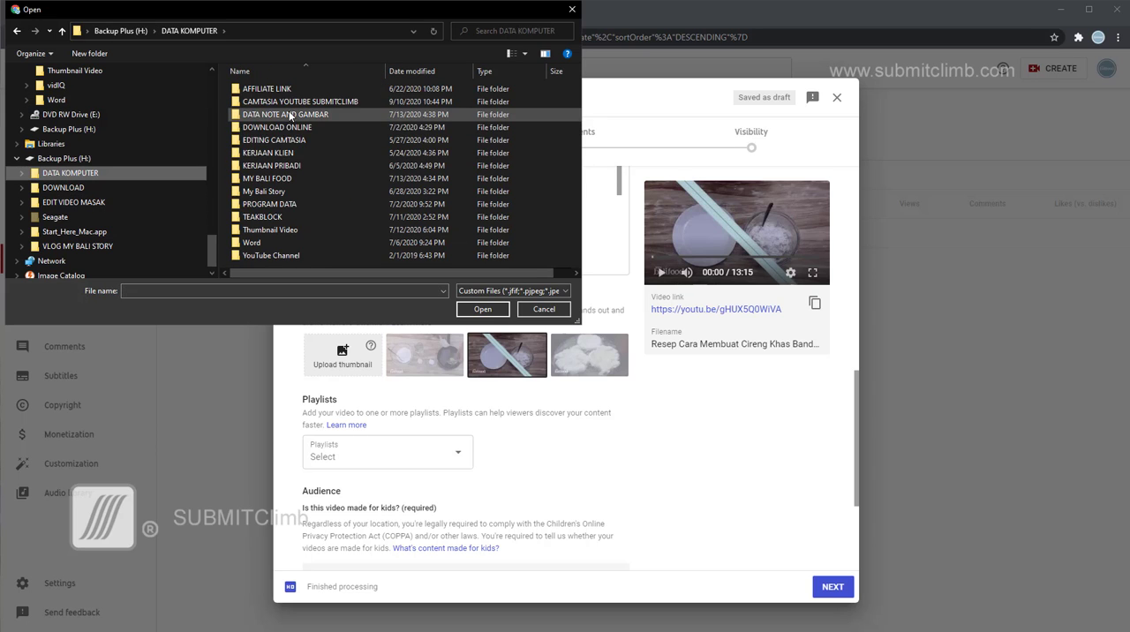
double_click(265, 178)
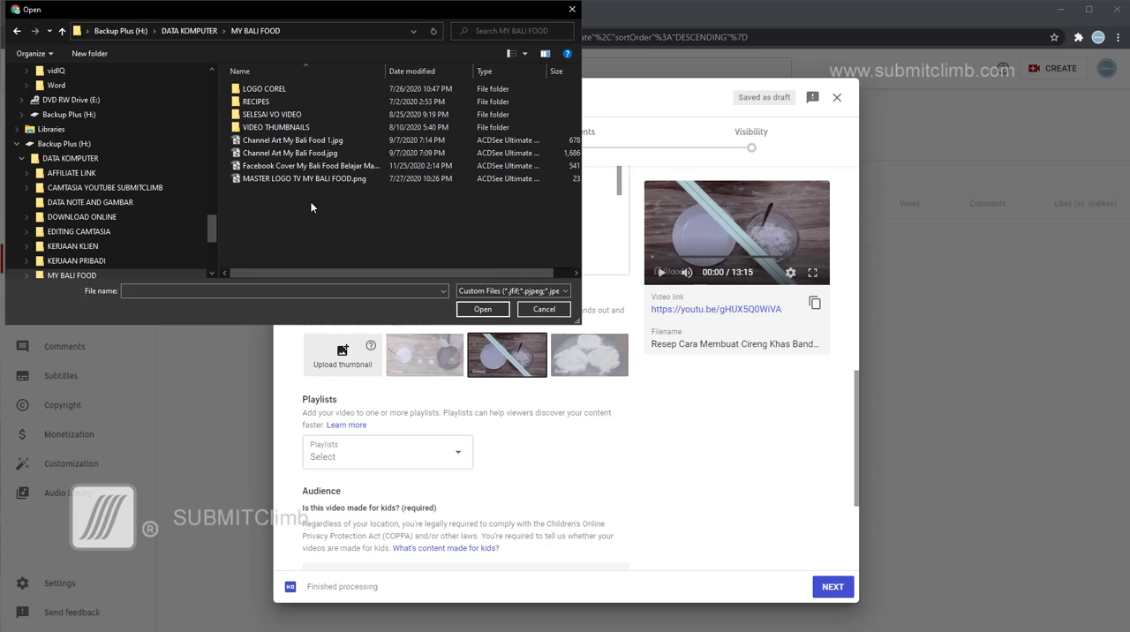
double_click(280, 128)
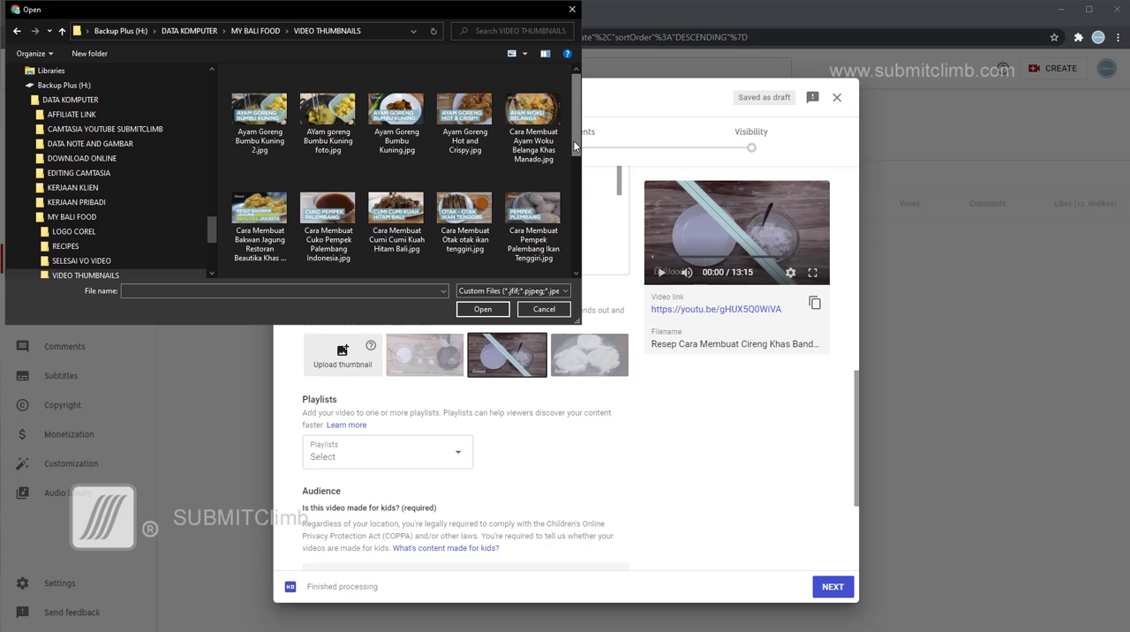
left_click_drag(573, 139, 572, 210)
scroll(530, 208, "down", 2)
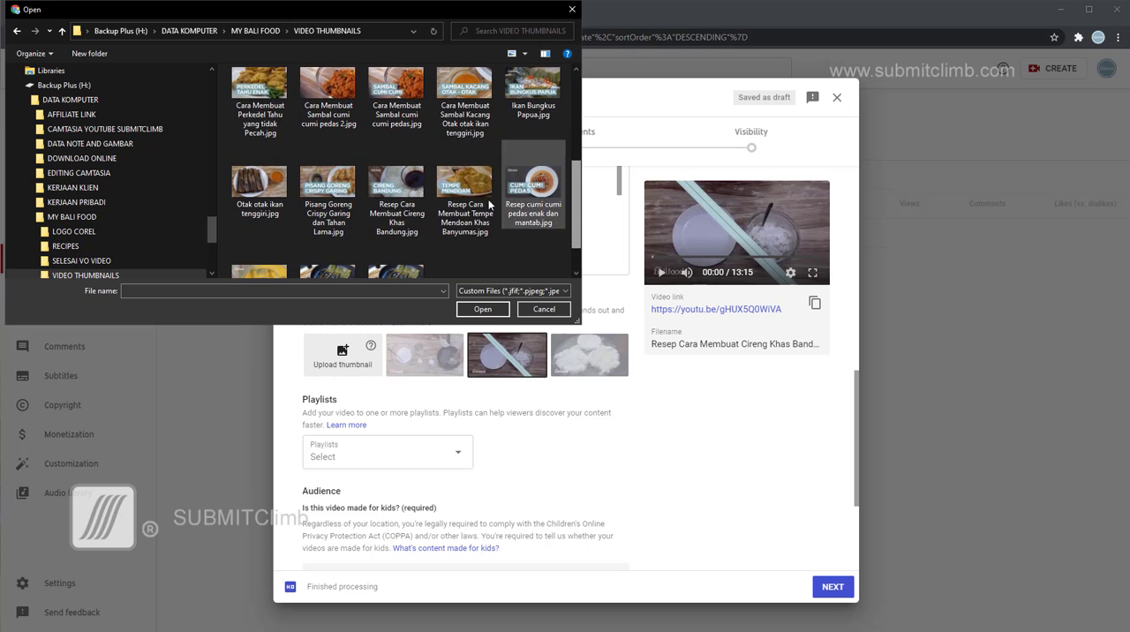
left_click(403, 191)
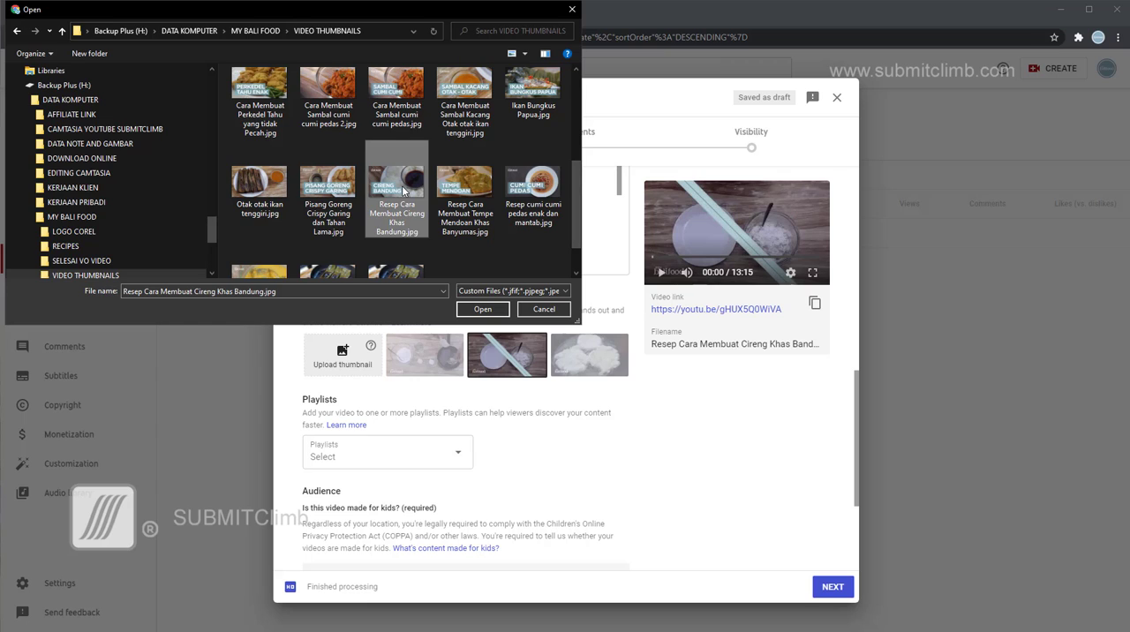
left_click(484, 309)
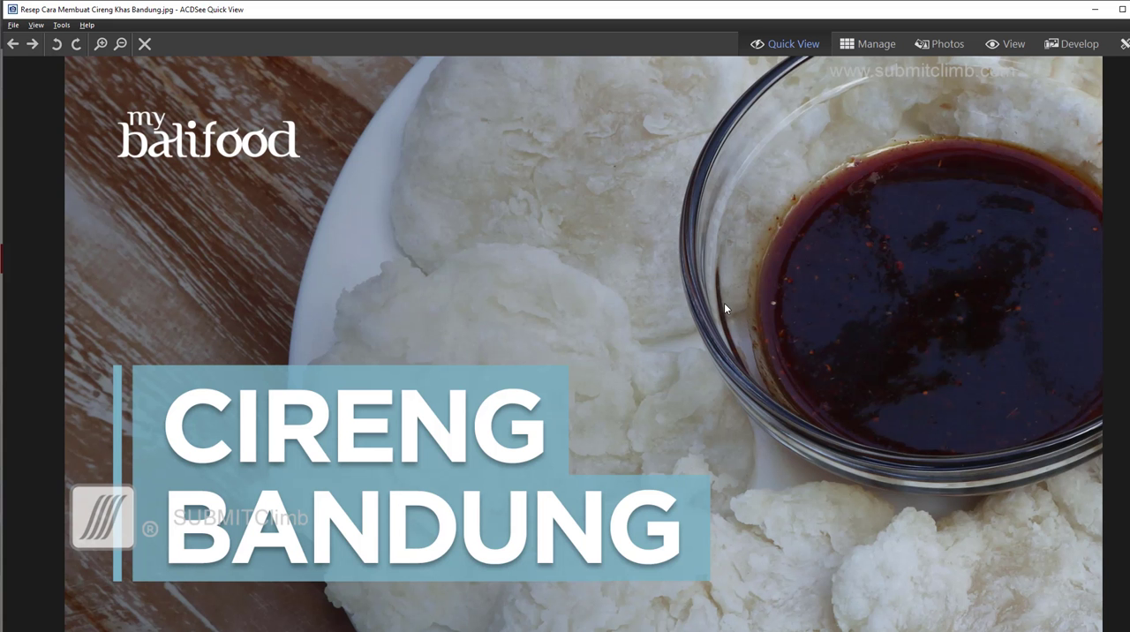
Examine the Cireng Bandung thumbnail image at full size and the description, thumbnail and playlist sections of the upload details.
scroll(724, 303, "down", 1)
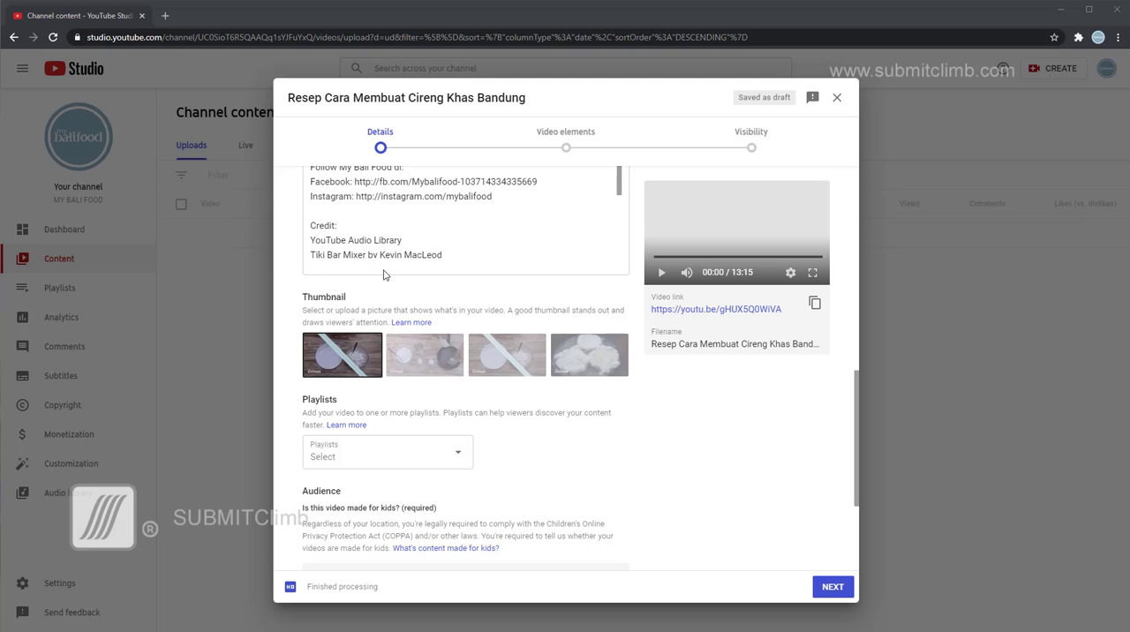
scroll(411, 411, "up", 3)
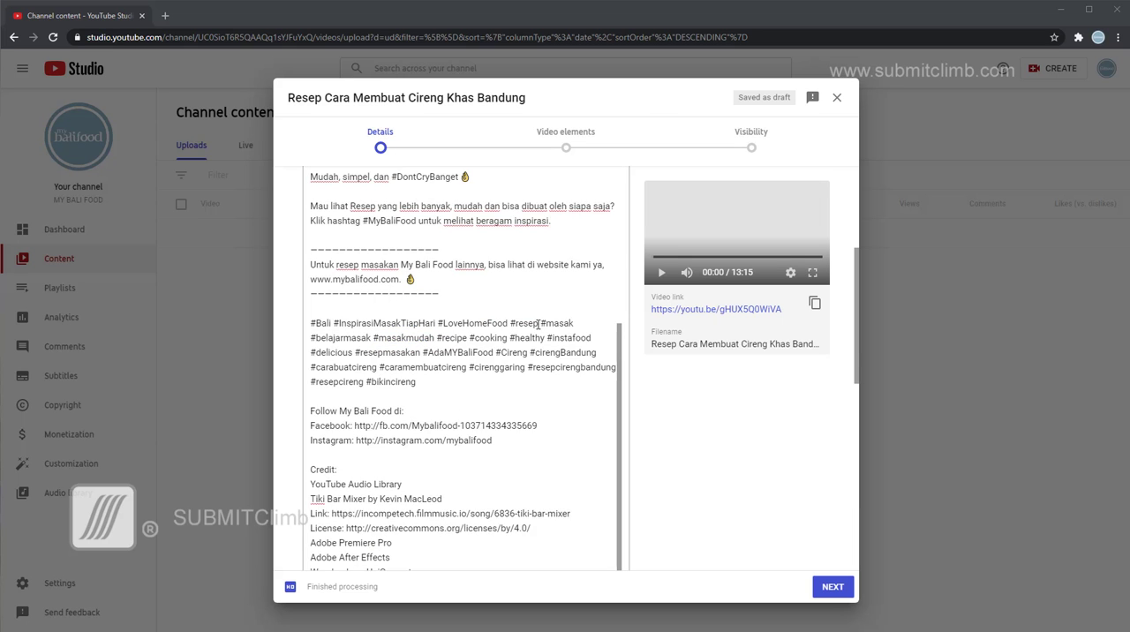
scroll(537, 323, "down", 10)
scroll(335, 345, "up", 1)
scroll(332, 350, "down", 5)
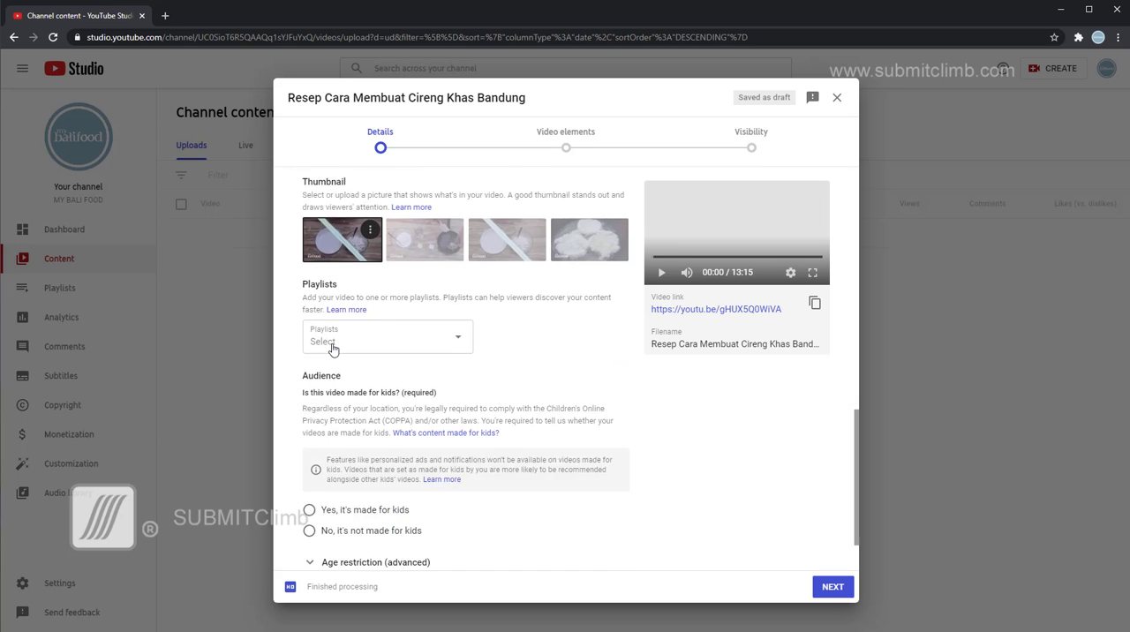
scroll(333, 344, "up", 10)
scroll(333, 344, "down", 6)
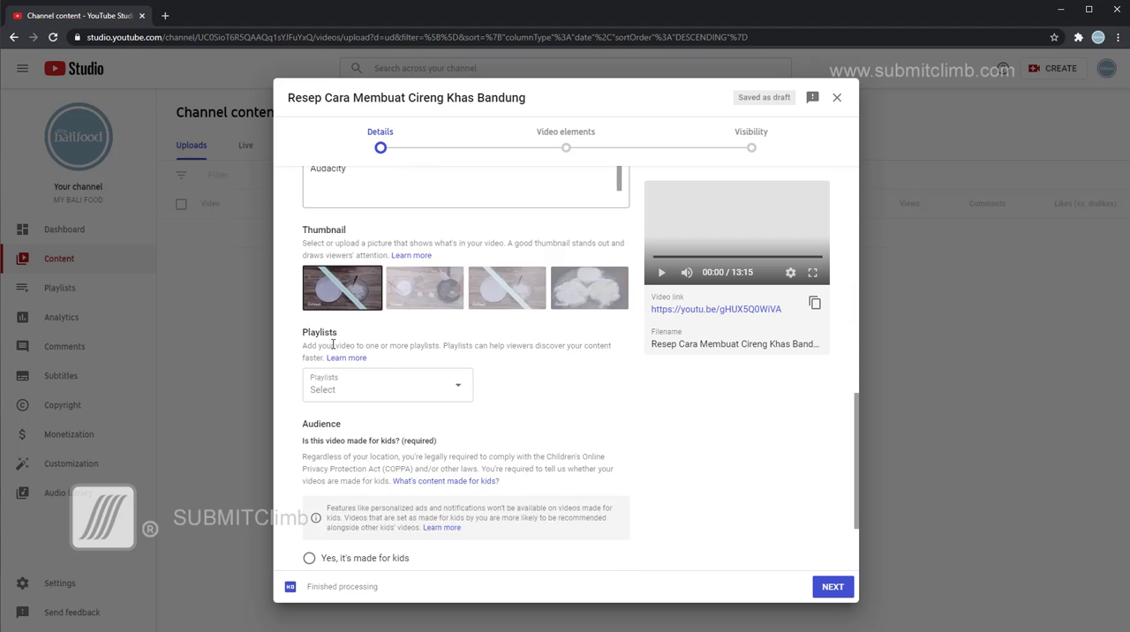
scroll(371, 281, "up", 2)
Replace the custom thumbnail by uploading Resep Cara Membuat Cireng Khas Bandung.jpg from the VIDEO THUMBNAILS folder again.
left_click(371, 279)
left_click(341, 279)
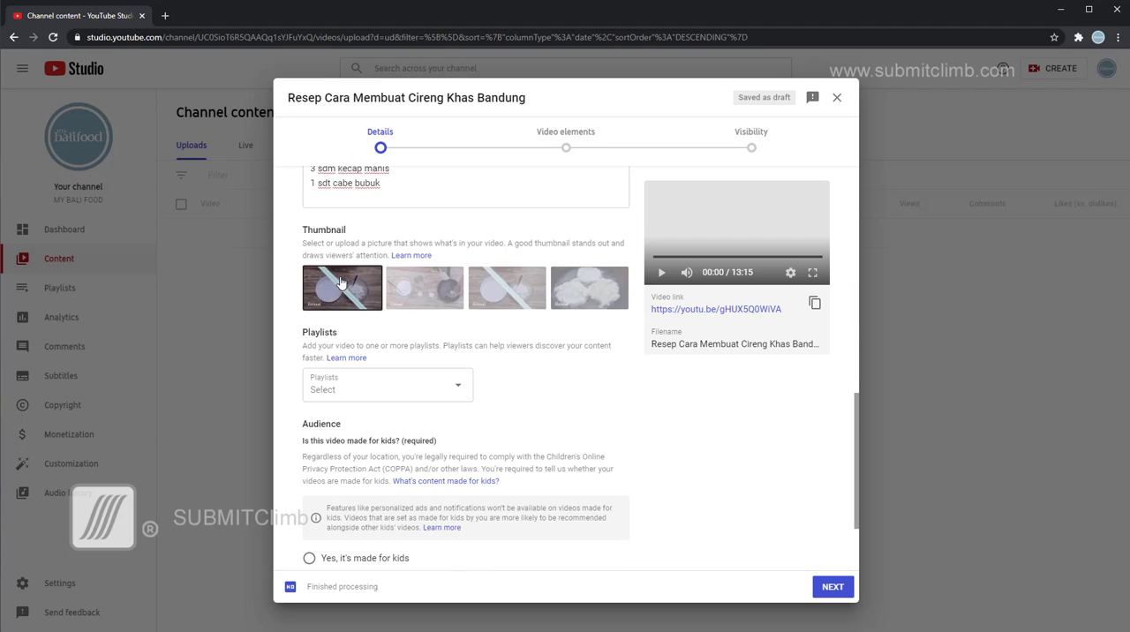
scroll(337, 163, "down", 10)
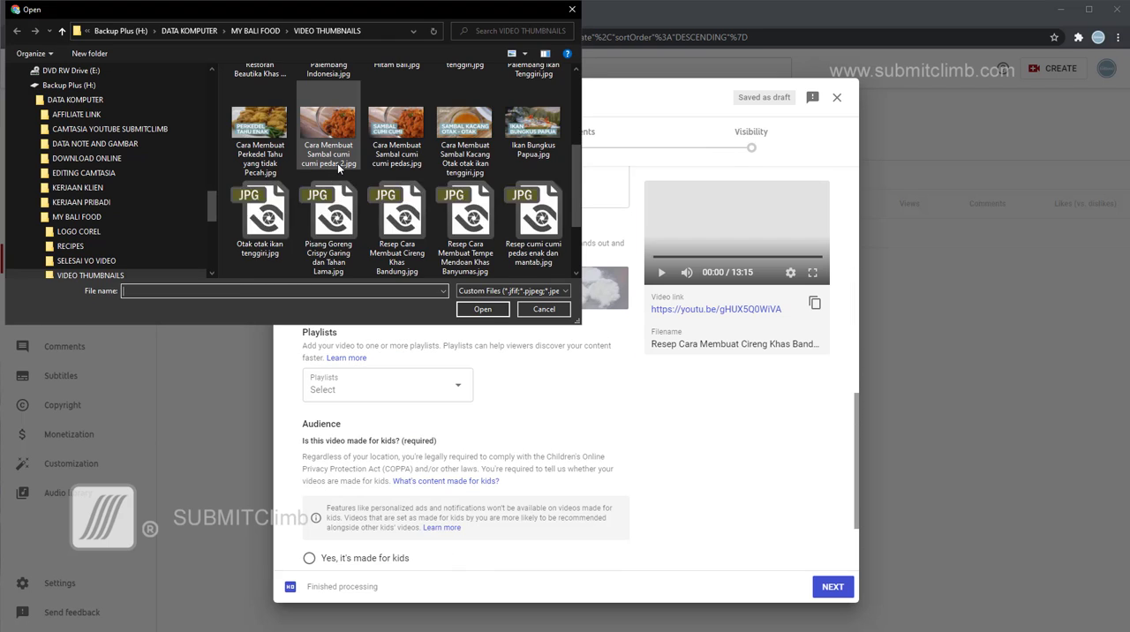
left_click(400, 155)
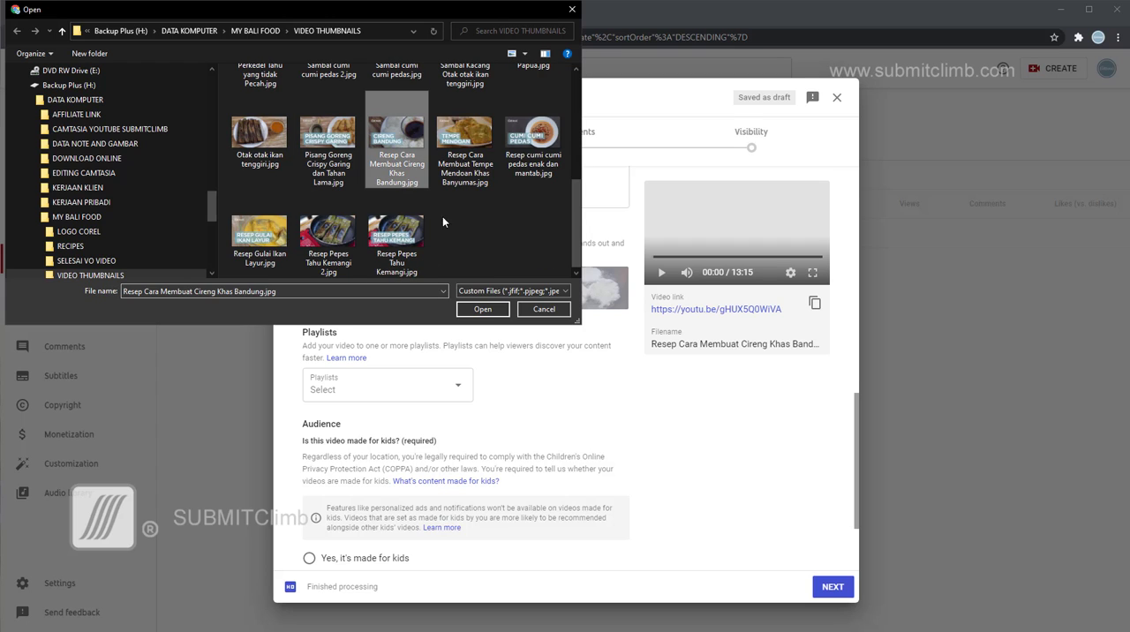
left_click(477, 309)
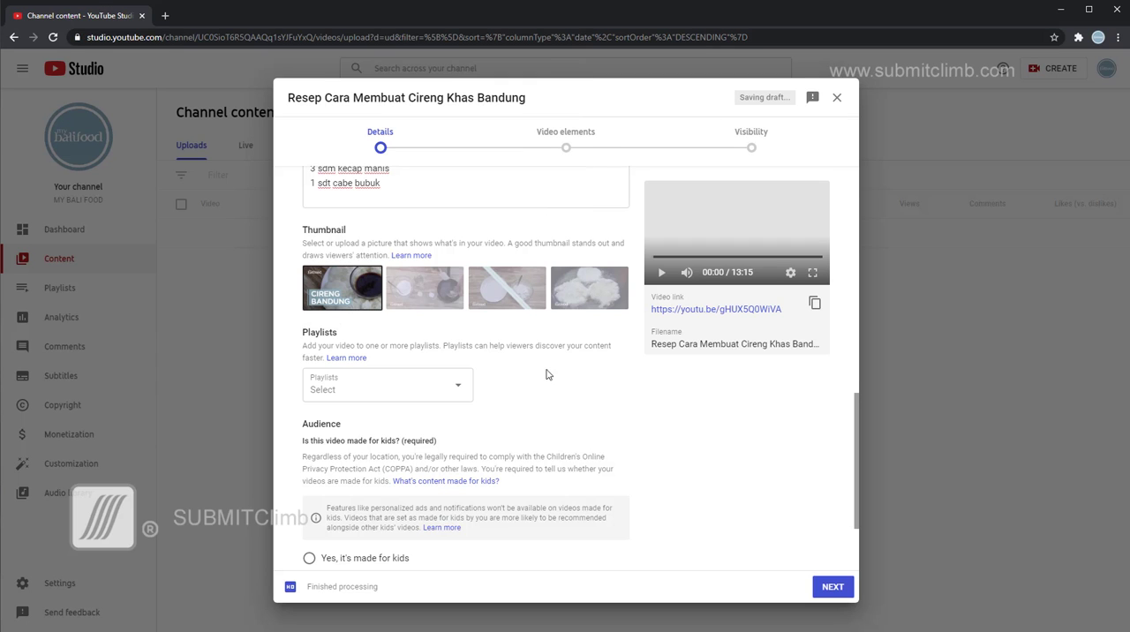
Add the video to the Belajar Memasak playlist.
scroll(580, 407, "down", 3)
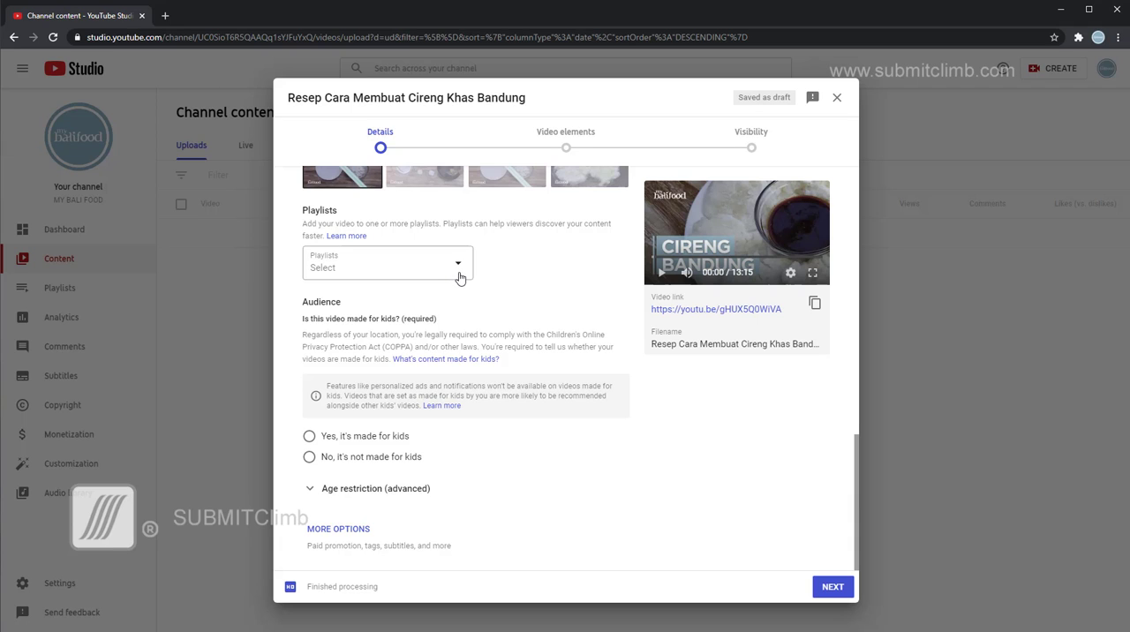
left_click(458, 267)
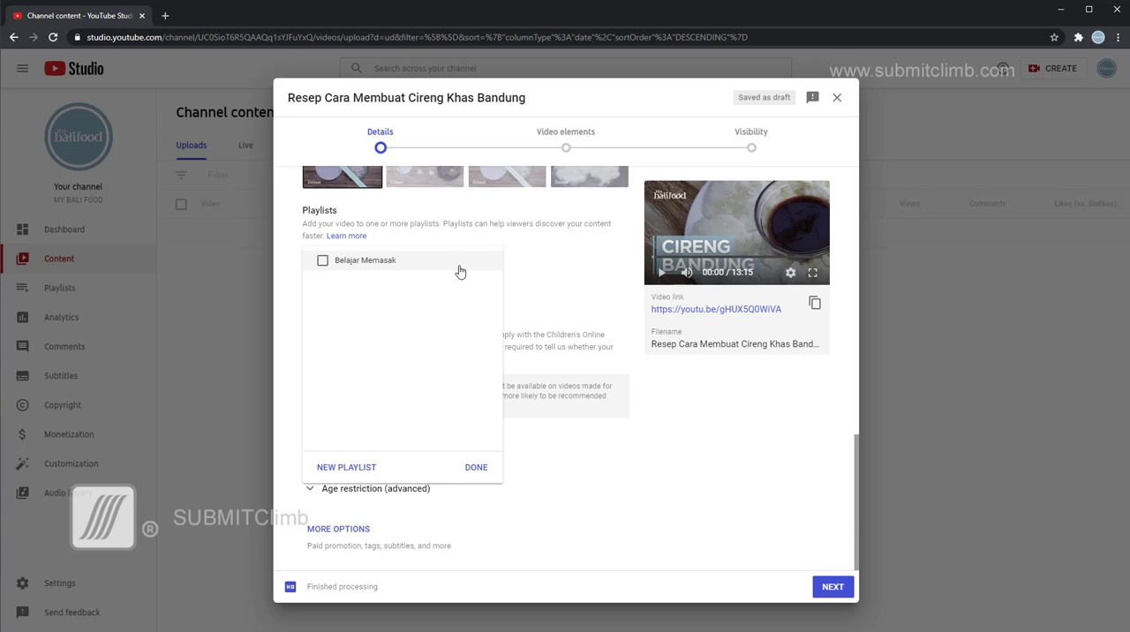
left_click(323, 261)
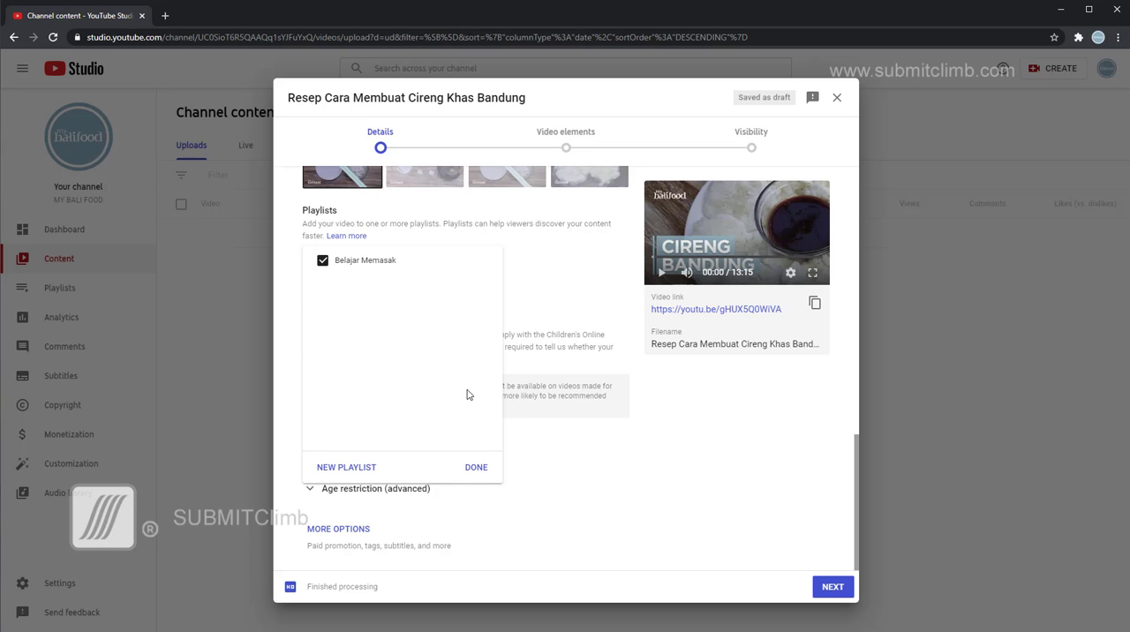
left_click(476, 467)
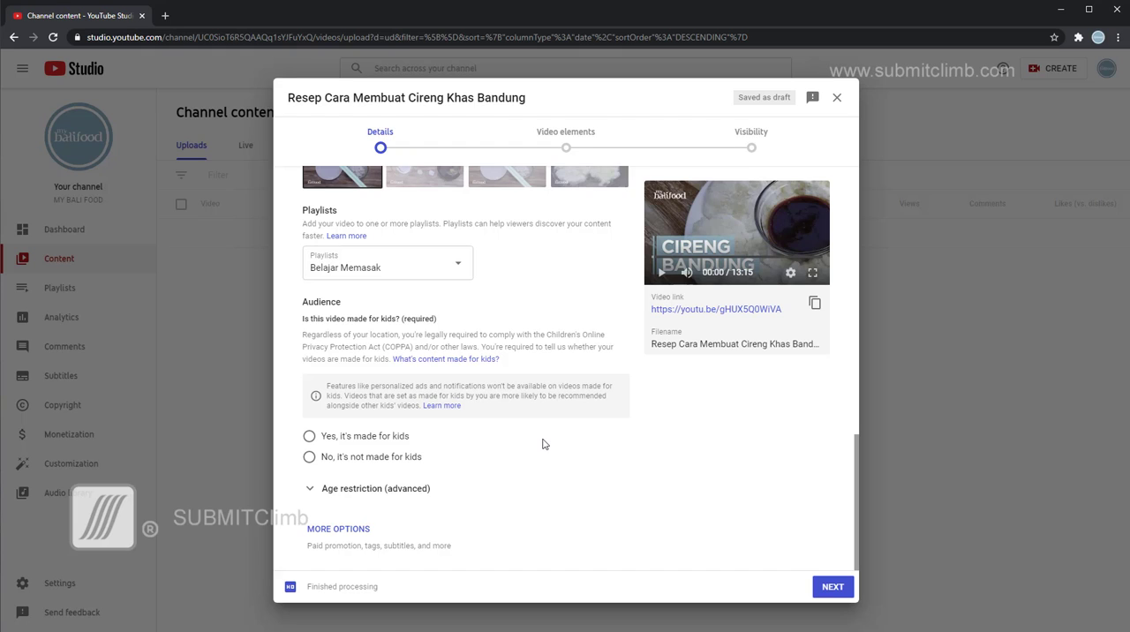
Mark the video as not made for kids, and expand the age restriction settings and the additional upload options.
left_click(310, 457)
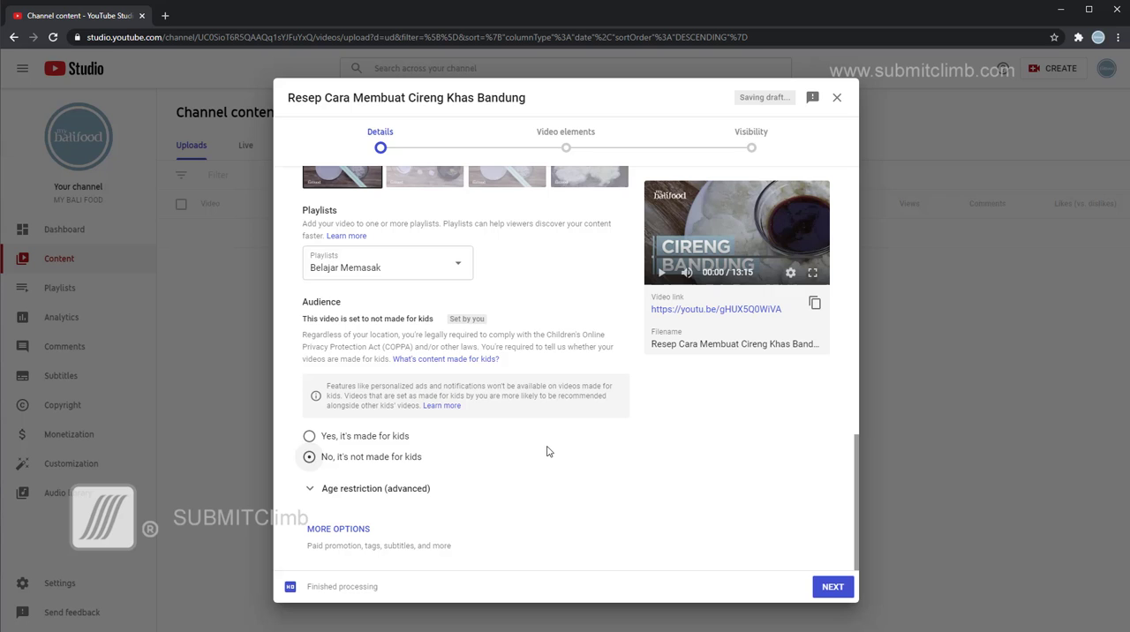
left_click(316, 490)
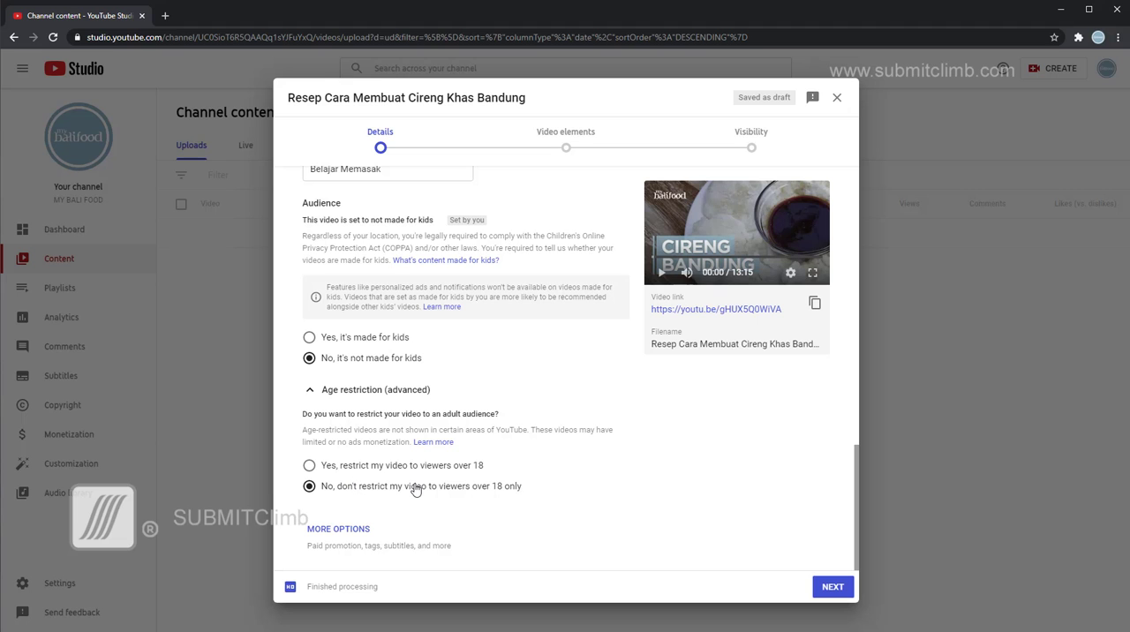
left_click(364, 529)
Copy the keywords from "Cireng" through "Resep Masakan Tiap Hari" in the Word document into the video's tags.
scroll(541, 418, "down", 3)
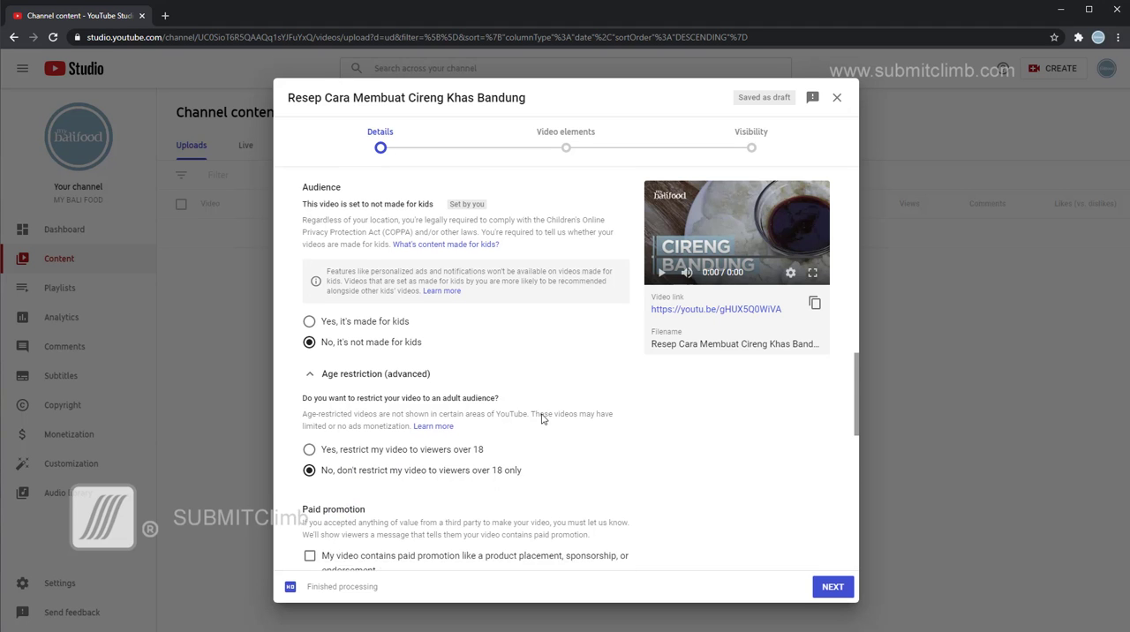
scroll(541, 415, "down", 3)
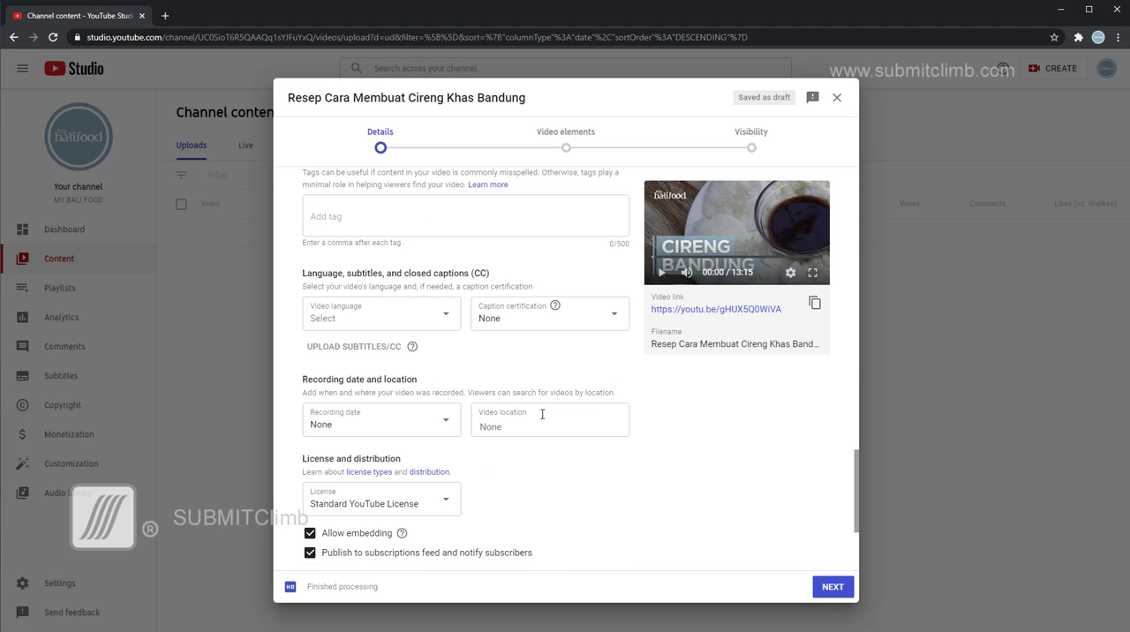
scroll(541, 413, "up", 2)
left_click(377, 342)
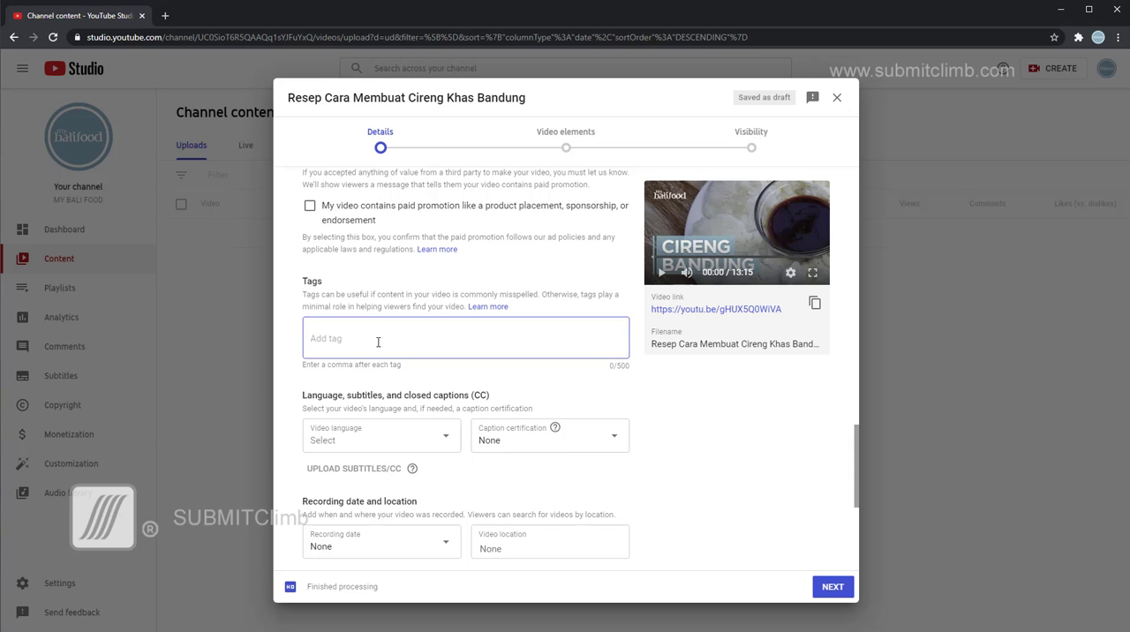
key("alt+Tab")
key("alt+Tab")
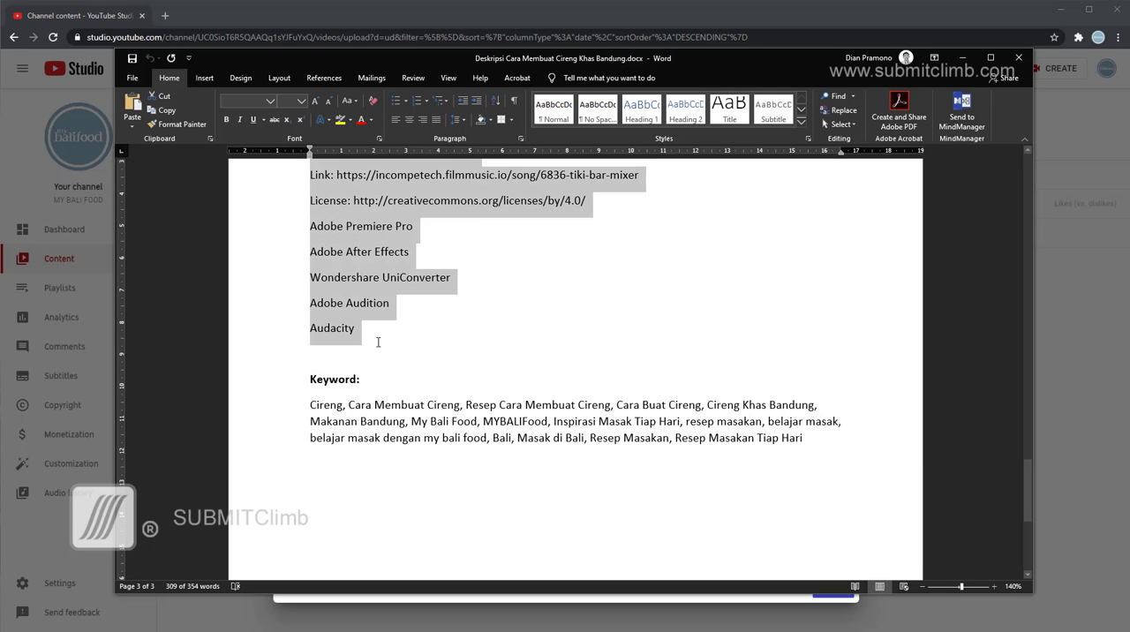
scroll(378, 336, "down", 3)
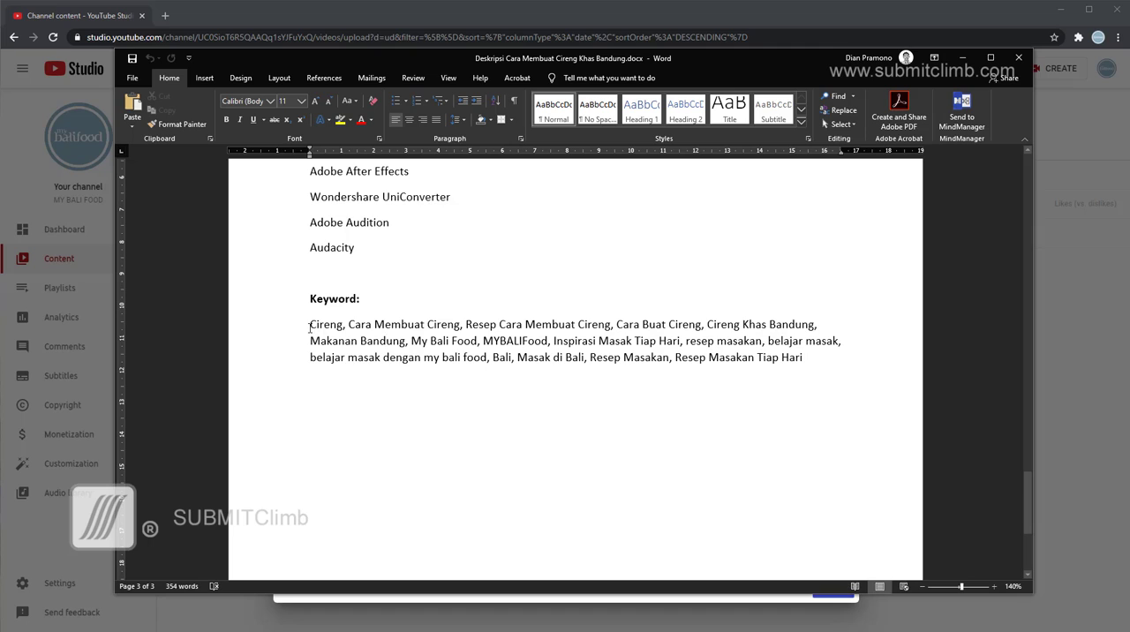
left_click_drag(311, 327, 805, 358)
key("ctrl+c")
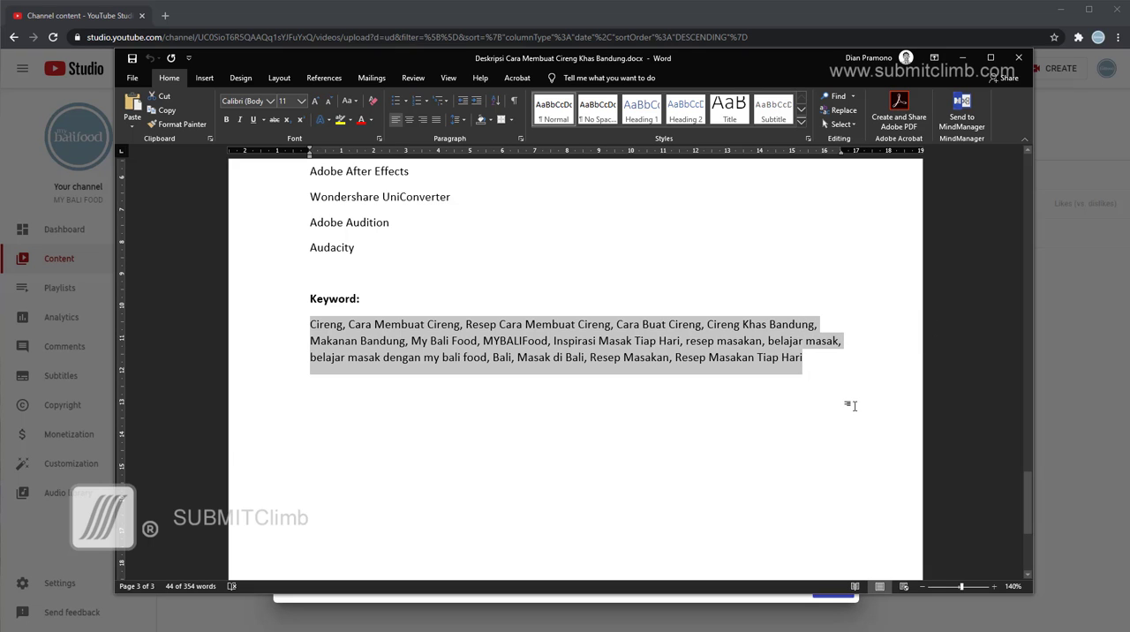
key("alt+Tab")
left_click(431, 345)
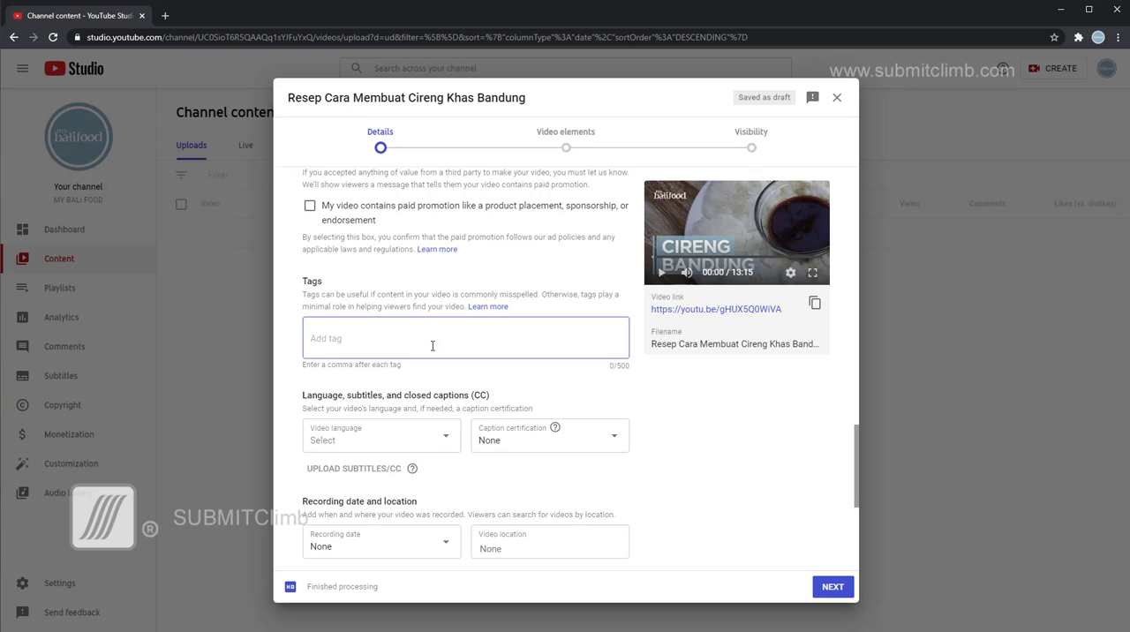
key("ctrl+v")
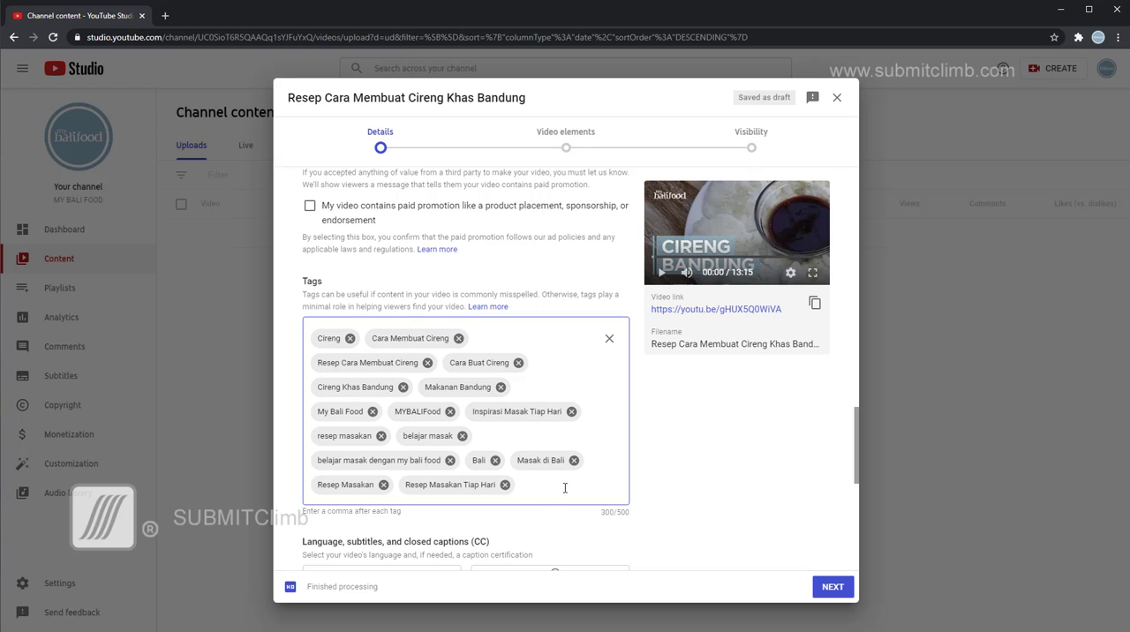
Try adding "Submitclimb" as an extra tag after "Resep Masakan Tiap Hari", and remove that tag again.
type("Submitclimb")
key("Return")
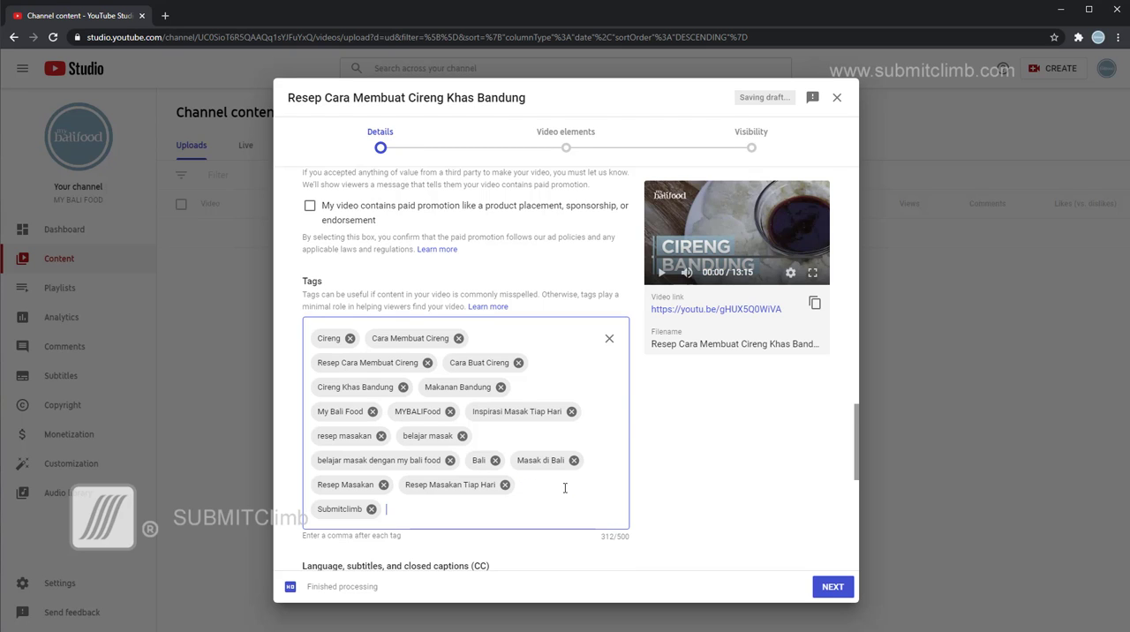
left_click(371, 510)
Review the remaining upload options from language through comments and ratings, and proceed to the video elements stage.
scroll(446, 520, "down", 4)
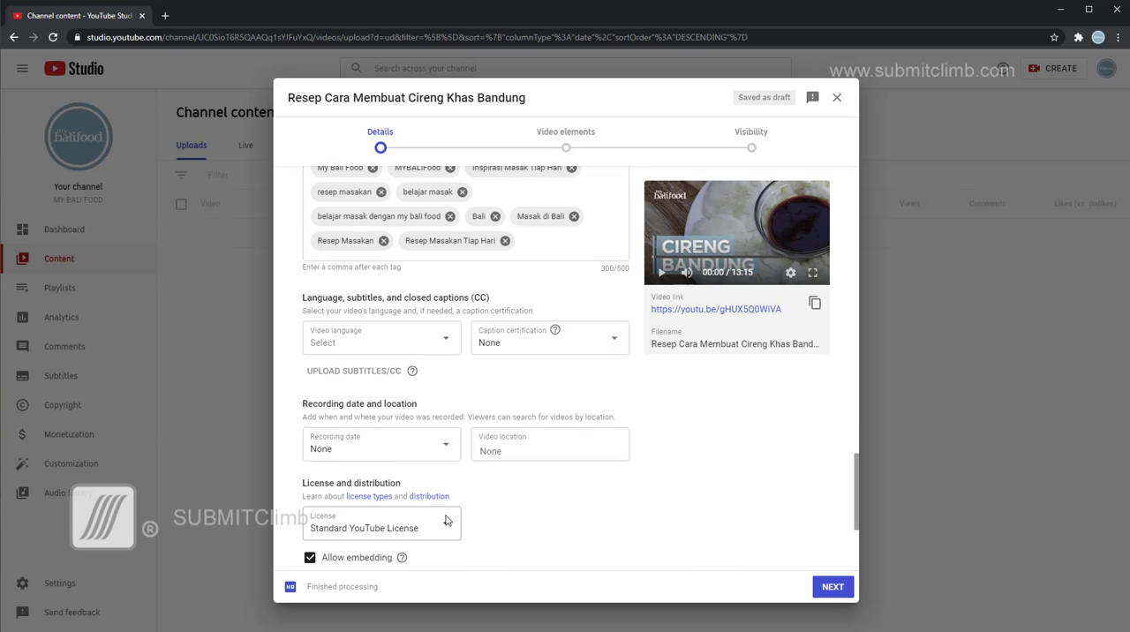
scroll(547, 395, "down", 2)
scroll(546, 399, "down", 1)
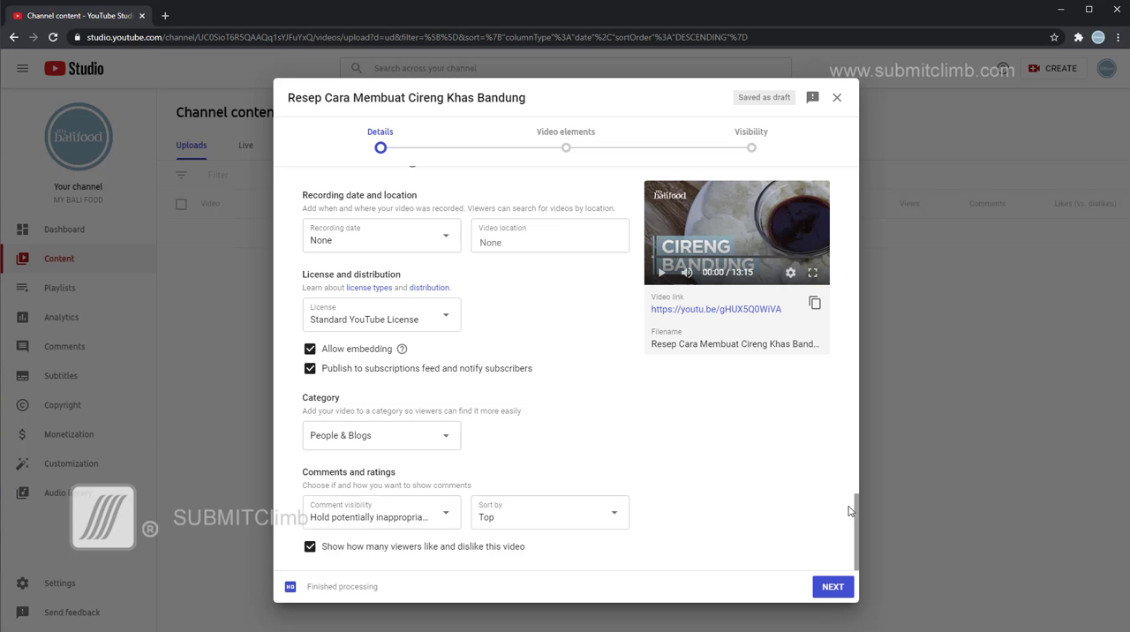
left_click_drag(856, 531, 877, 566)
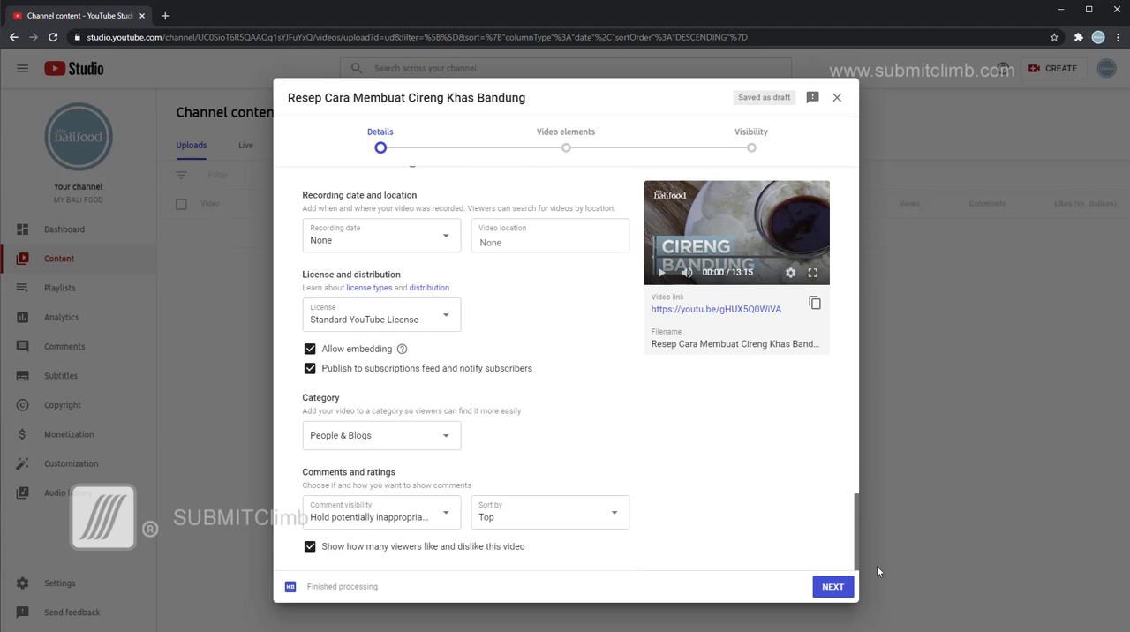
left_click(834, 588)
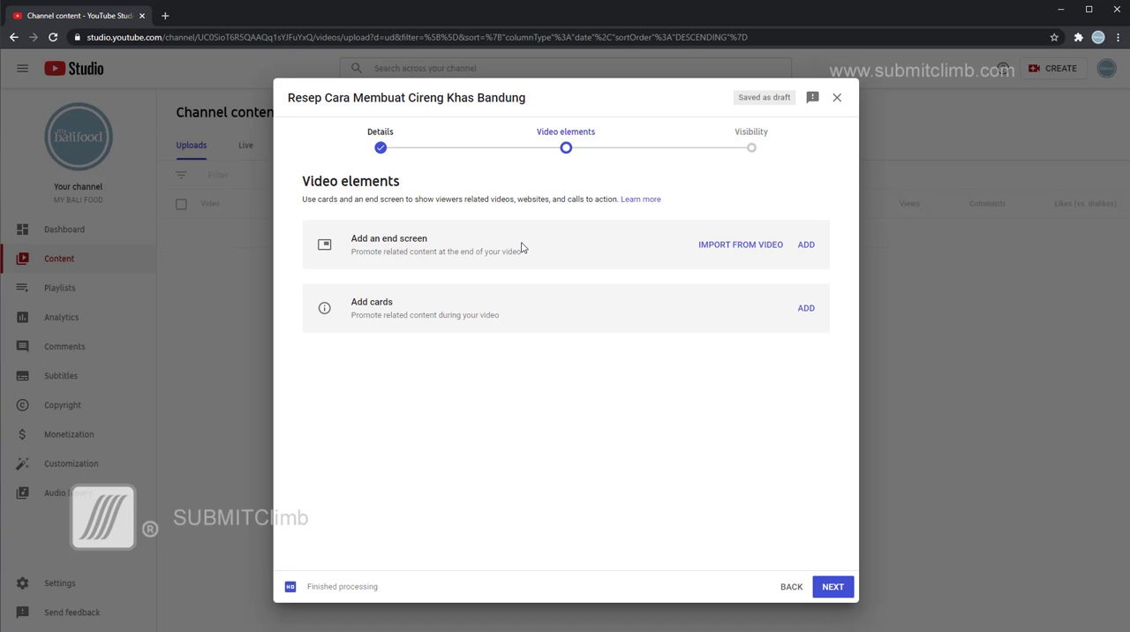
Import the end screen from the latest video, change its specific video to "Resep Cumi cumi pedas enak dan mantab", and save it.
left_click(807, 246)
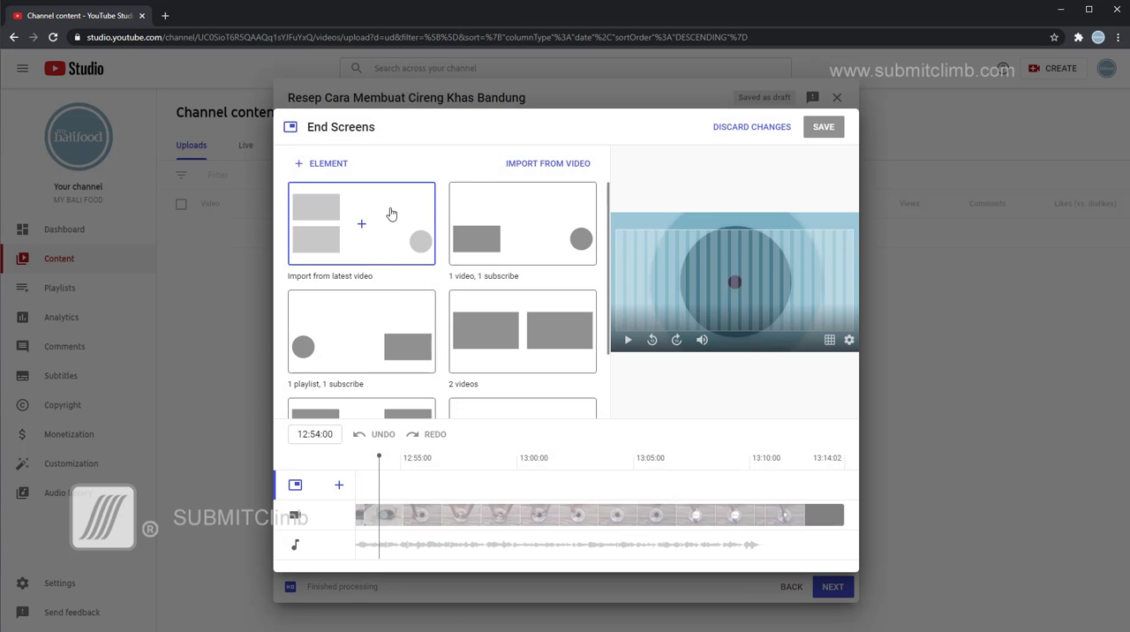
left_click(391, 212)
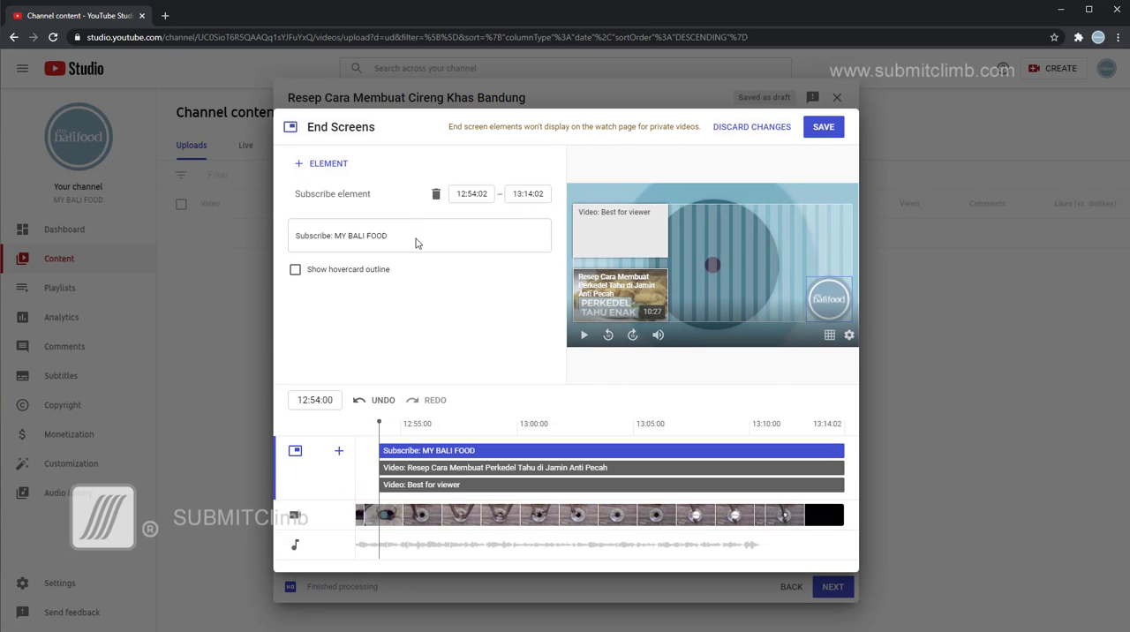
left_click(622, 304)
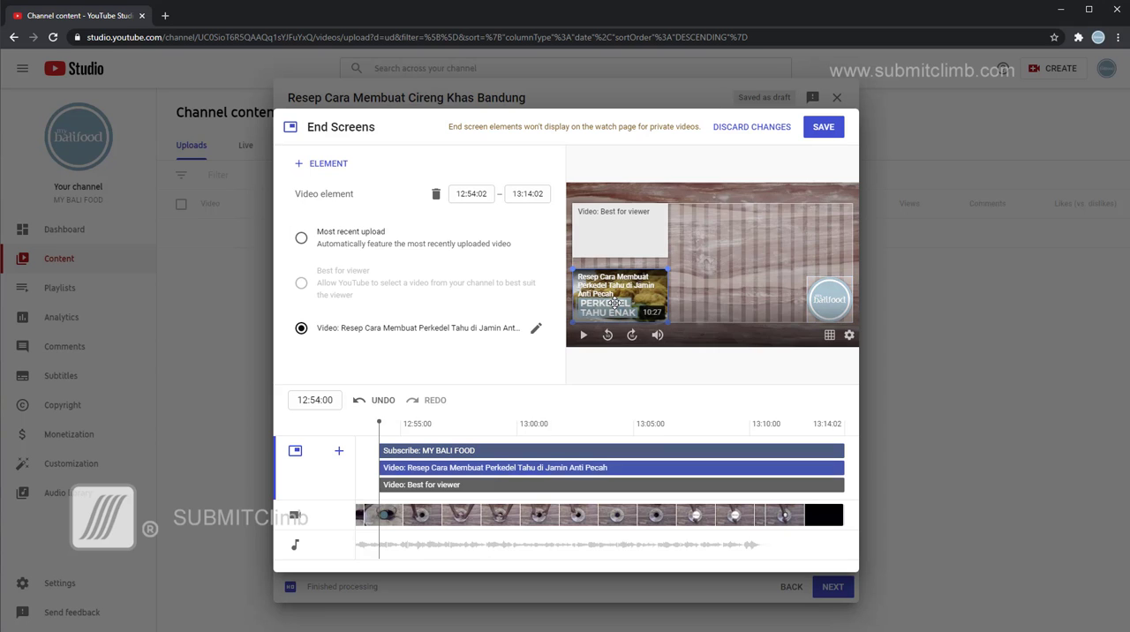
left_click(536, 330)
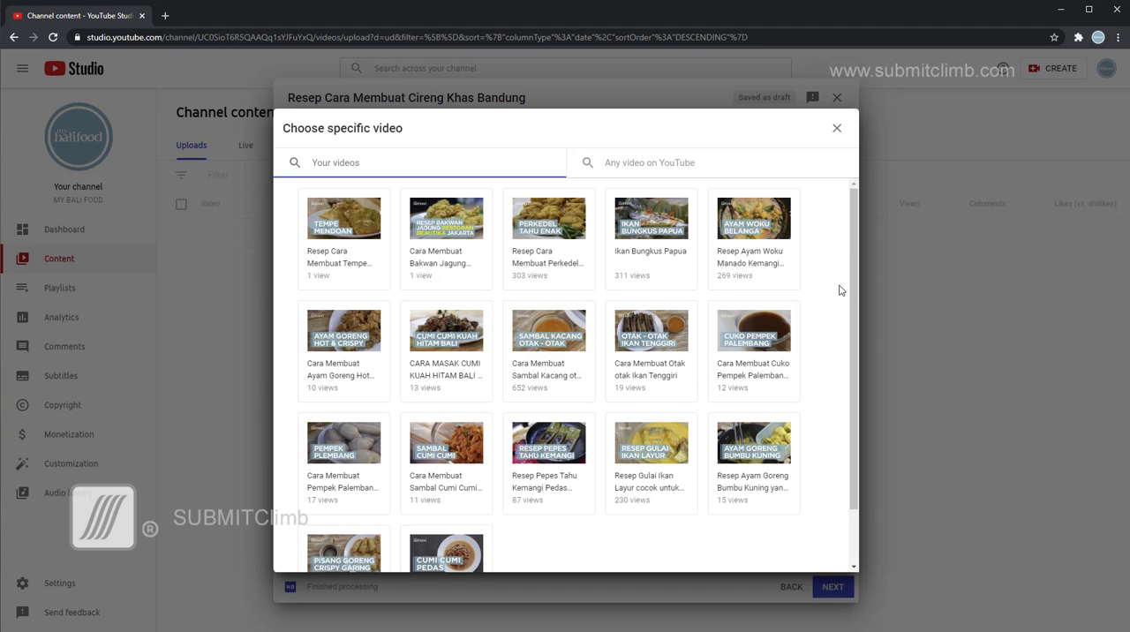
left_click_drag(851, 276, 847, 330)
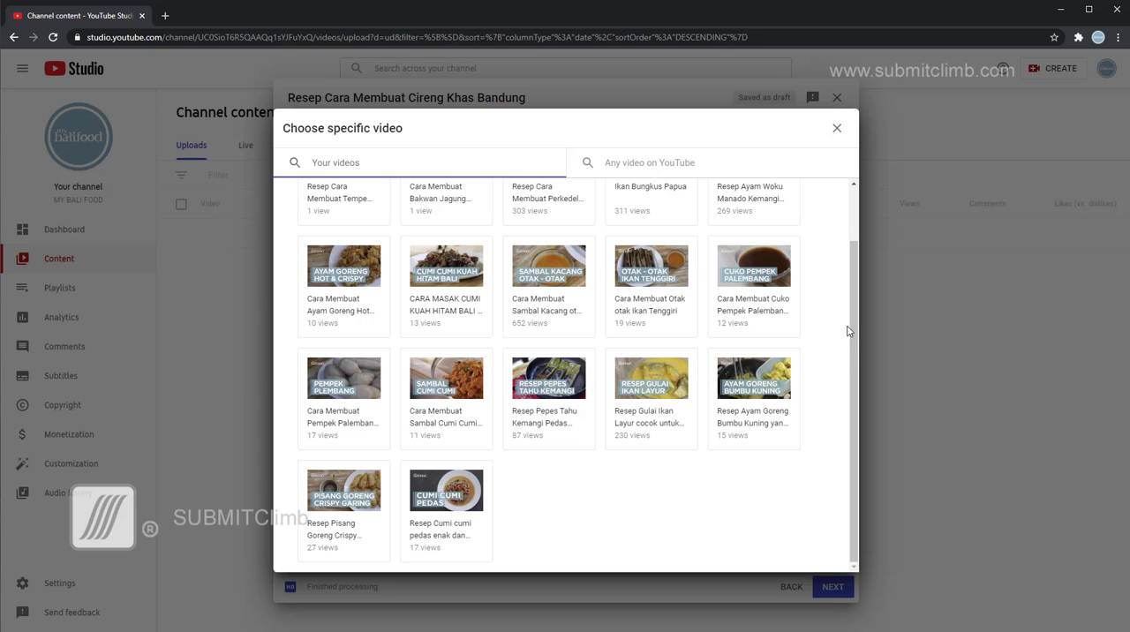
left_click(466, 494)
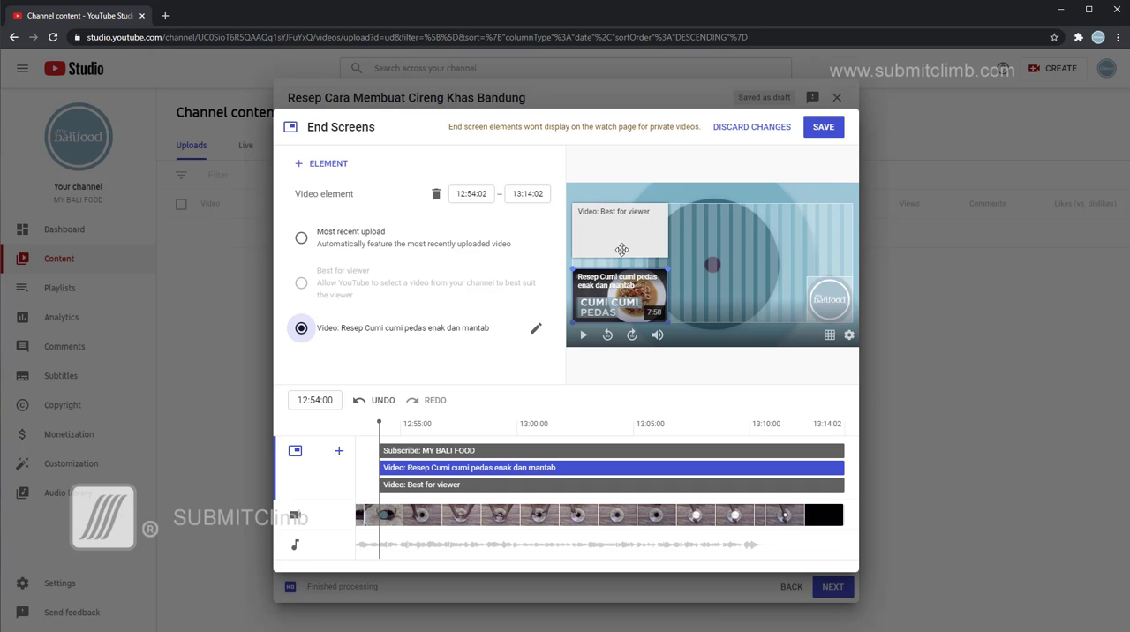
left_click(820, 132)
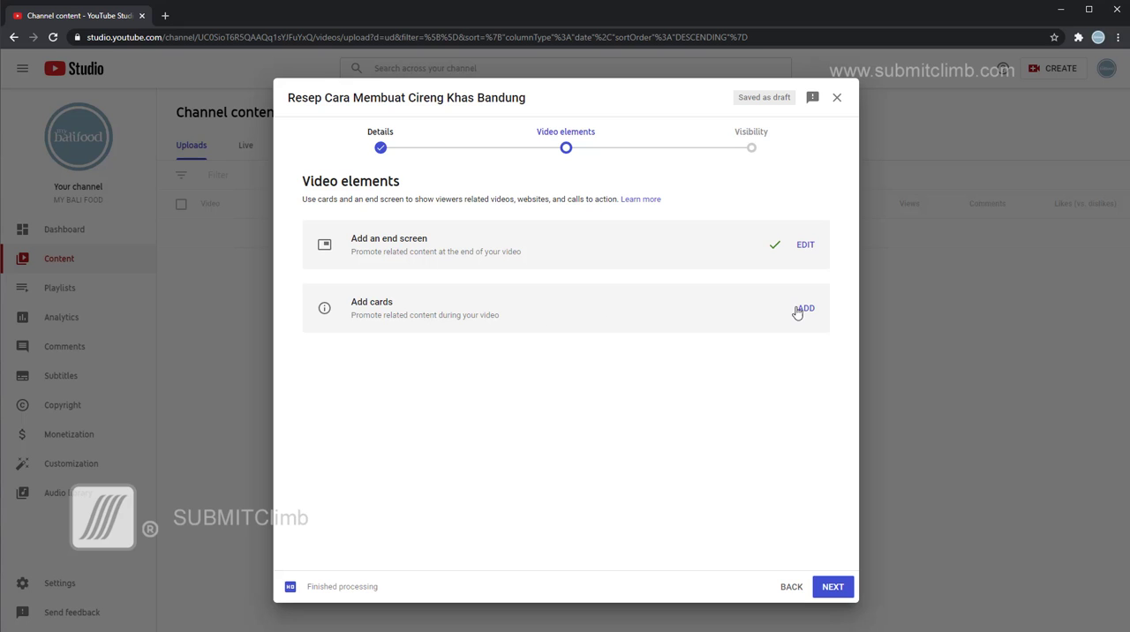
Add a video card at 00:00:00 that suggests "Cara Membuat Ayam Goreng Hot and Crispy".
left_click(807, 309)
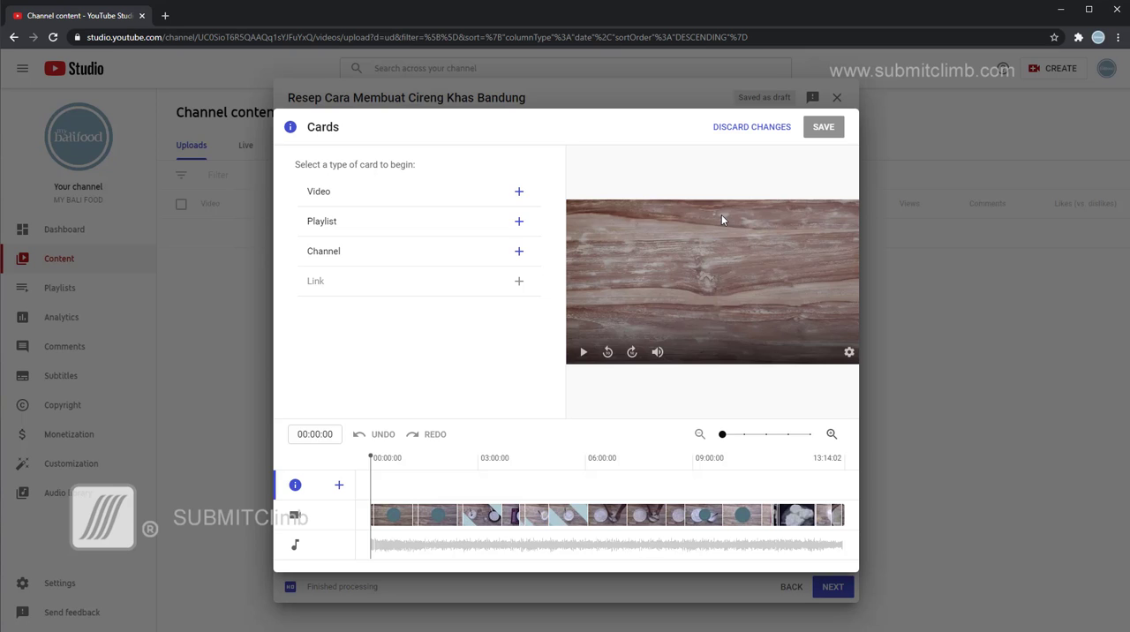
left_click(373, 198)
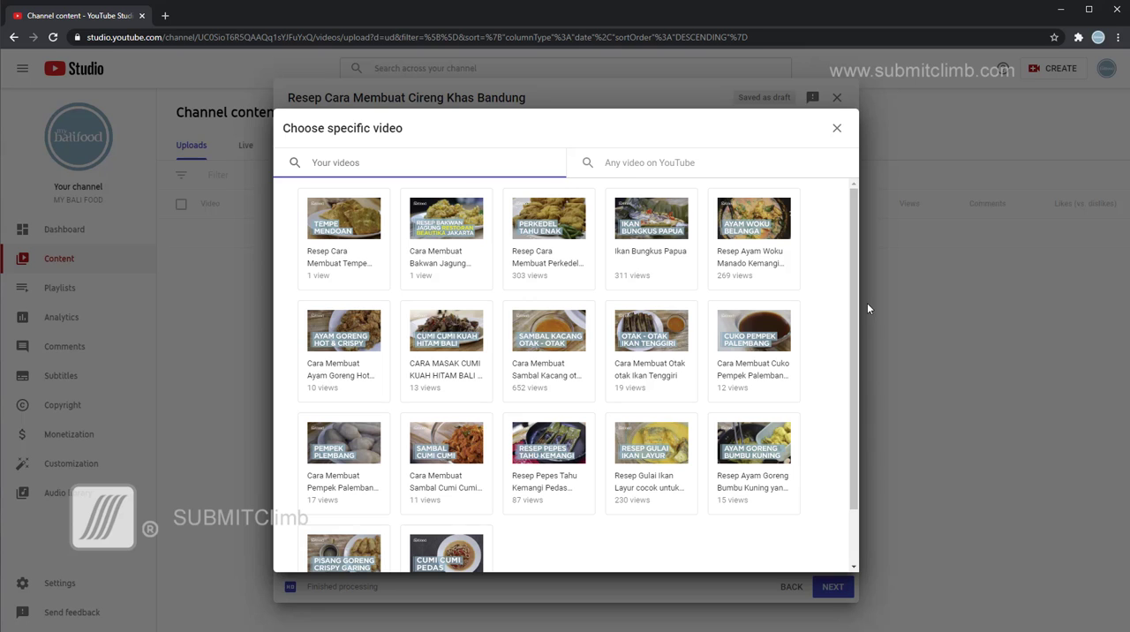
scroll(853, 300, "down", 2)
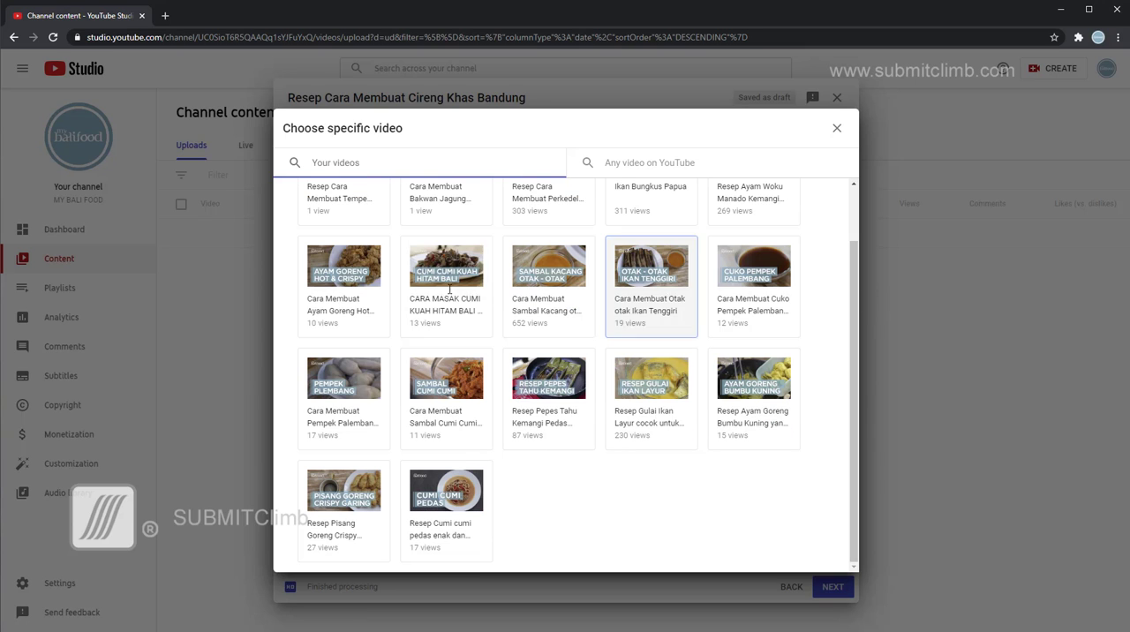
left_click(347, 271)
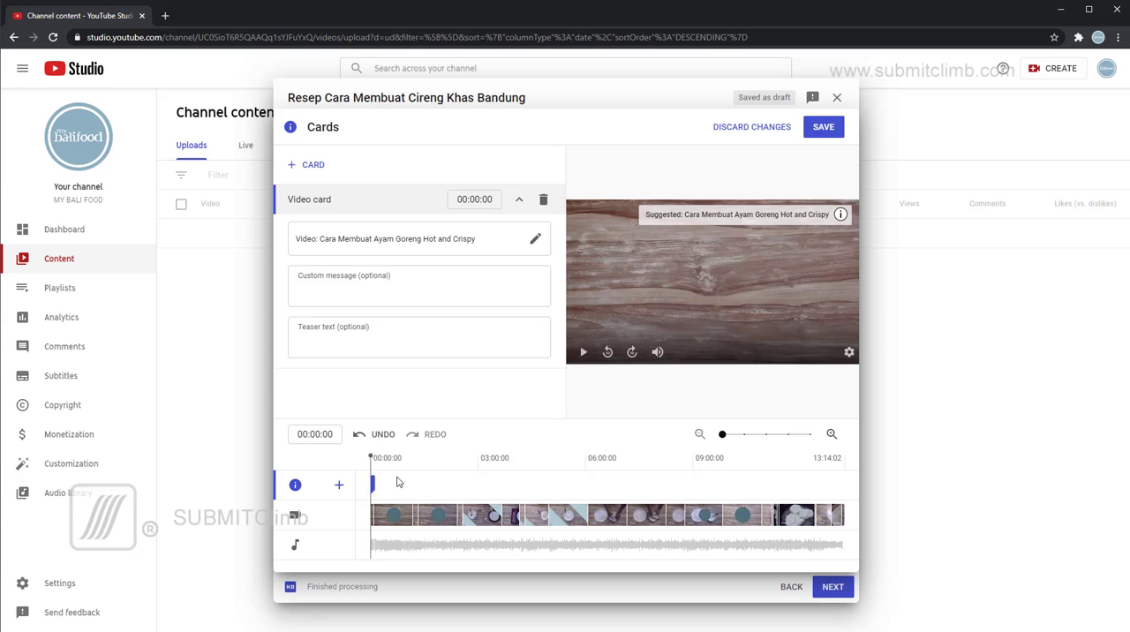
Add a second video card at 04:01:04 suggesting the "Resep Ayam Goreng Bumbu Kuning" video, preview its teaser, and save the cards.
left_click(514, 466)
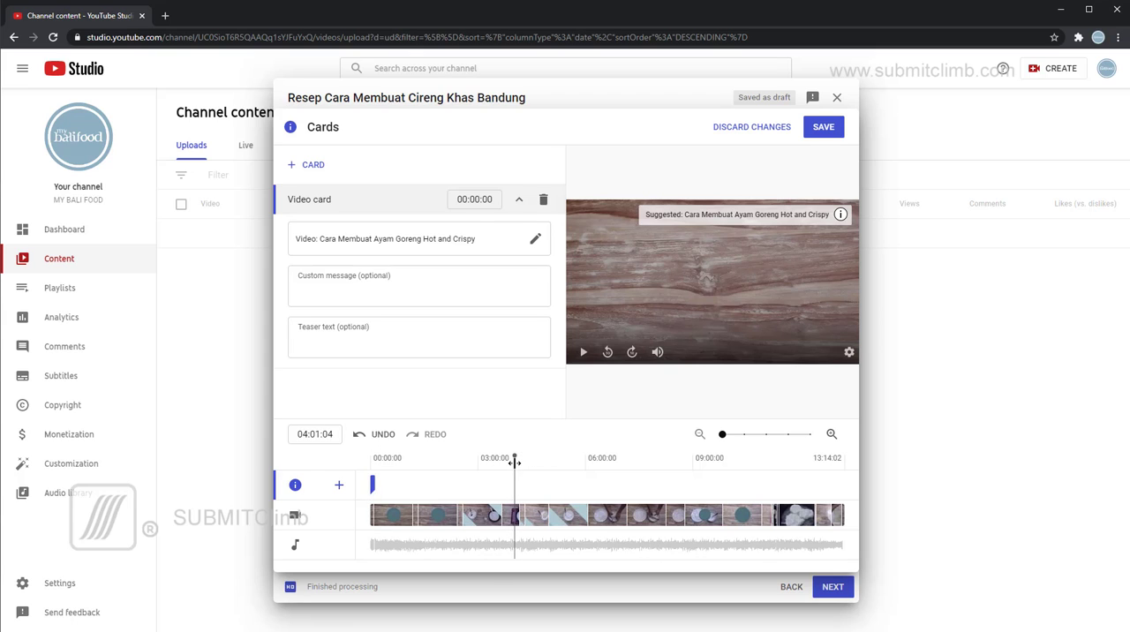
left_click(306, 165)
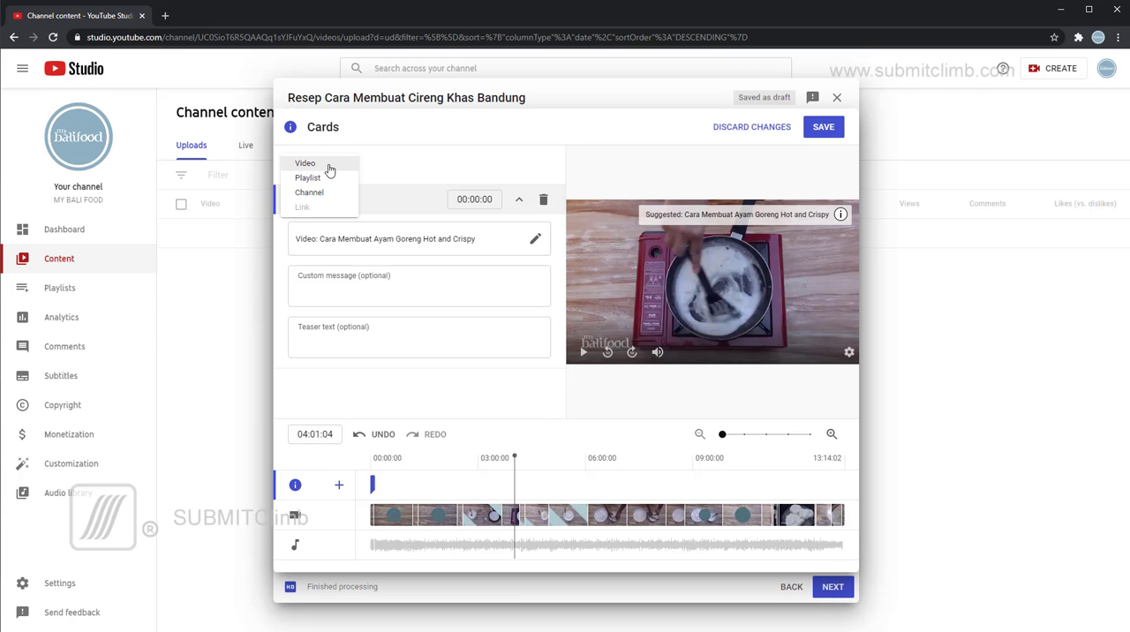
left_click(327, 166)
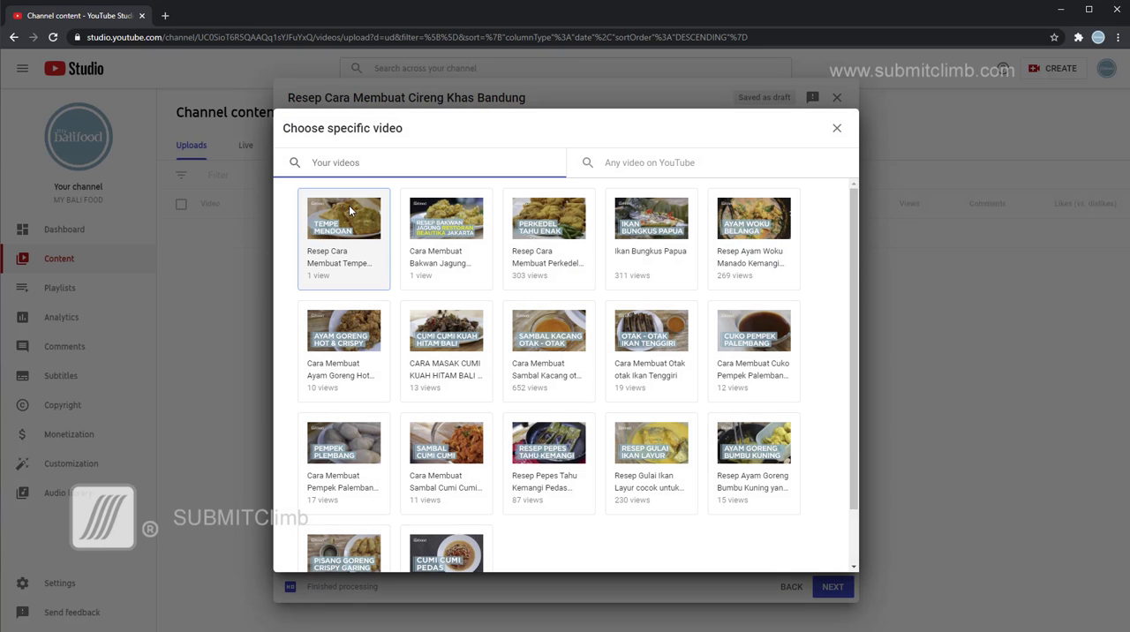
left_click(760, 448)
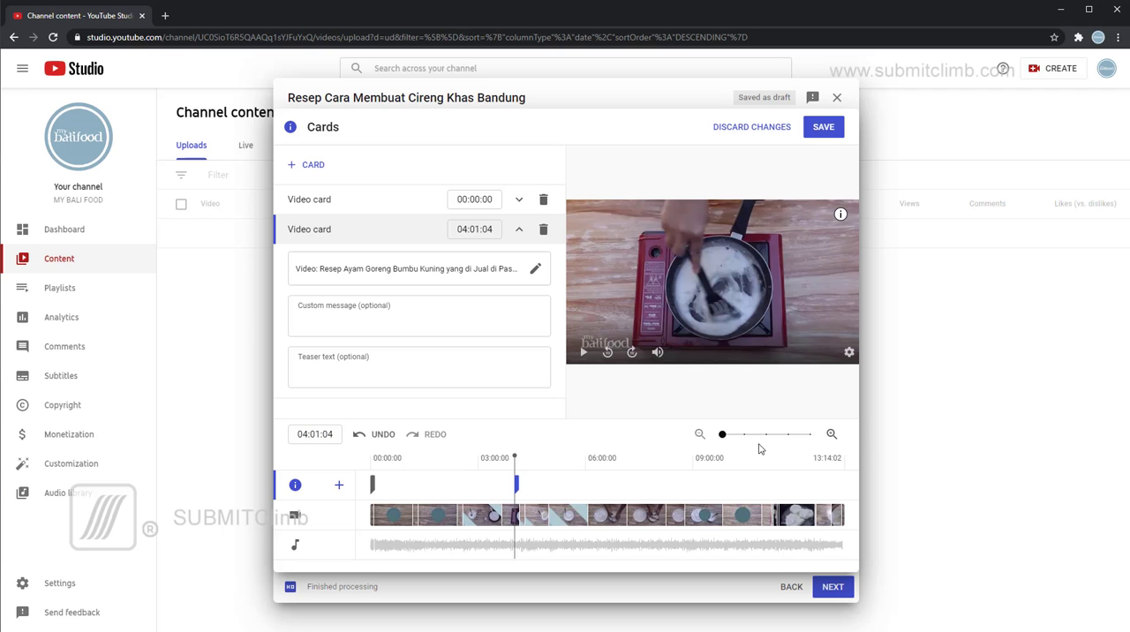
left_click_drag(512, 452, 518, 453)
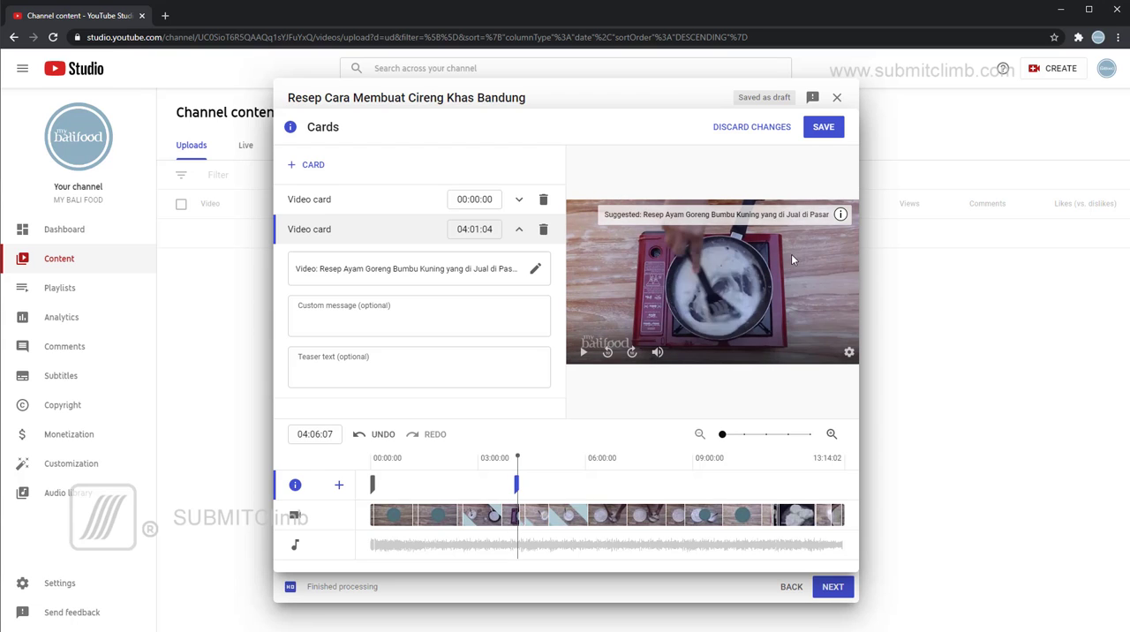
left_click(823, 128)
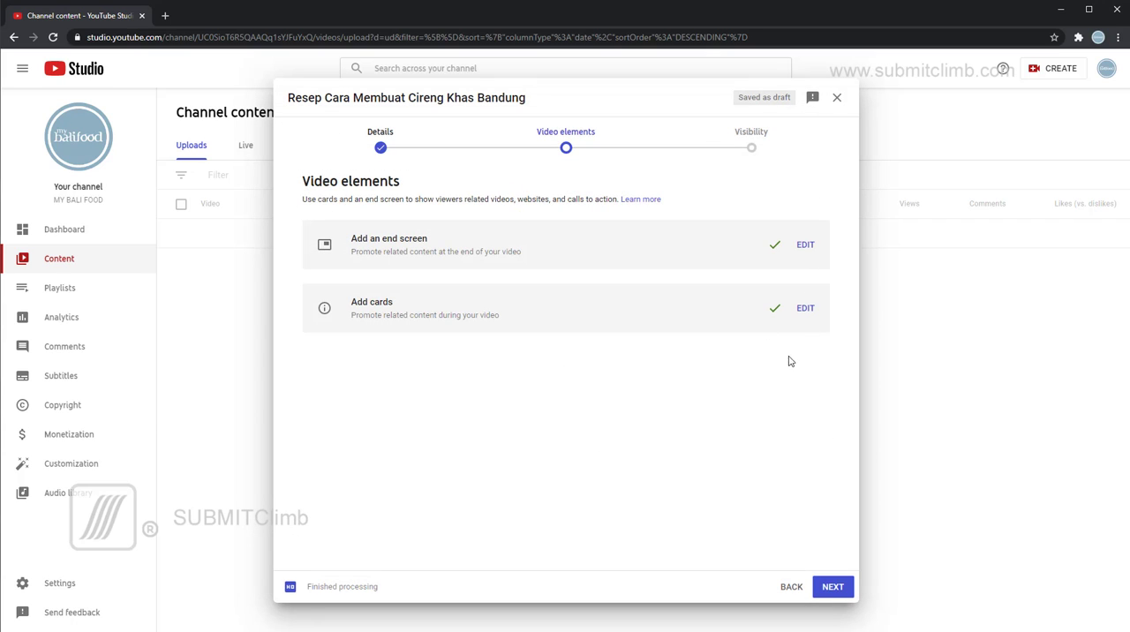
Proceed to the visibility stage and set the video to Public.
left_click(834, 587)
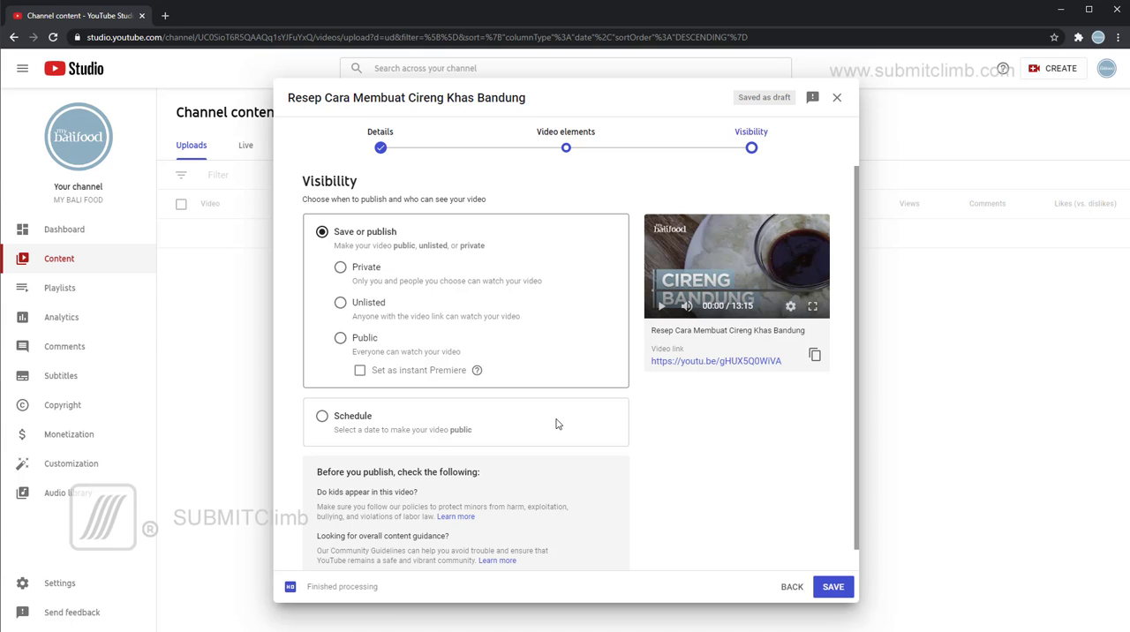
left_click(340, 339)
scroll(467, 365, "down", 1)
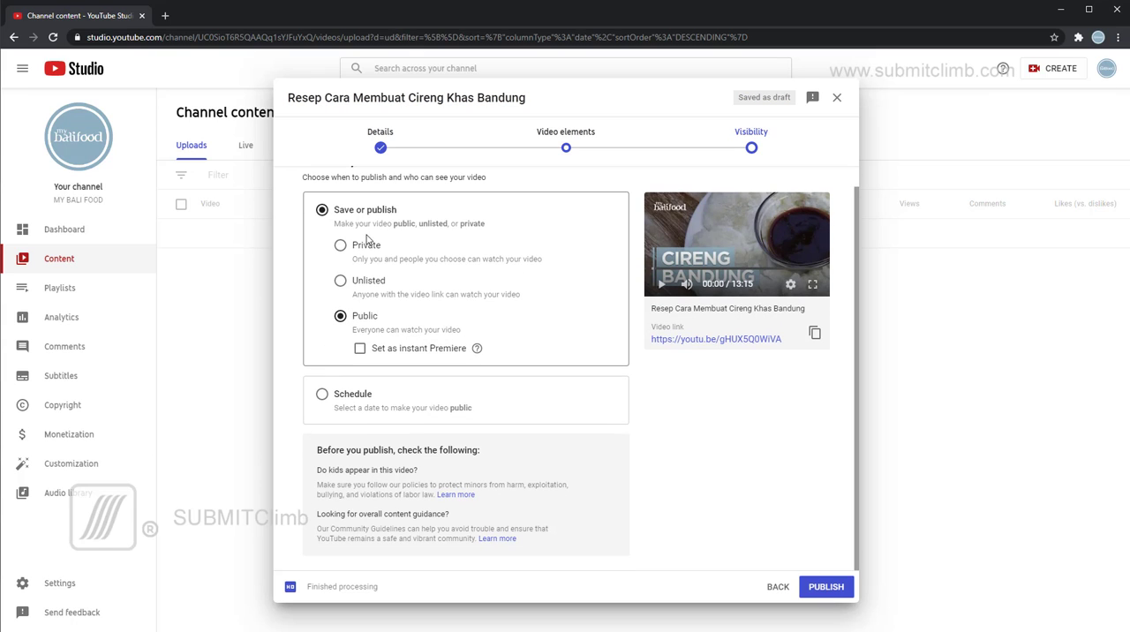
Switch the video to scheduled publishing and set its release date to Dec 15, 2020.
left_click(322, 394)
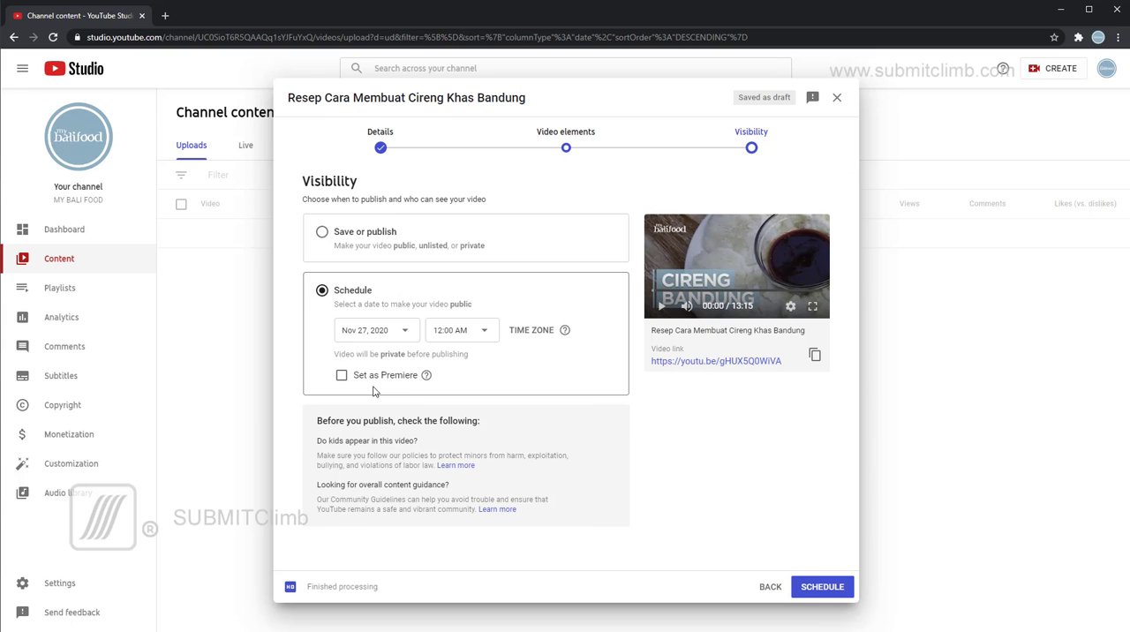
left_click(410, 336)
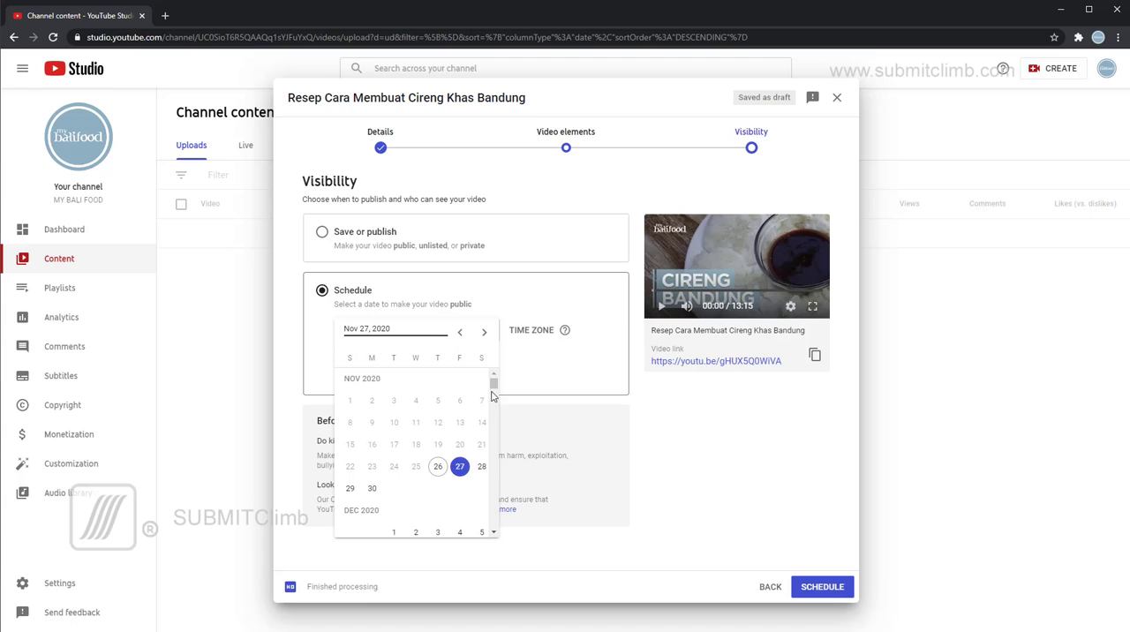
left_click(483, 334)
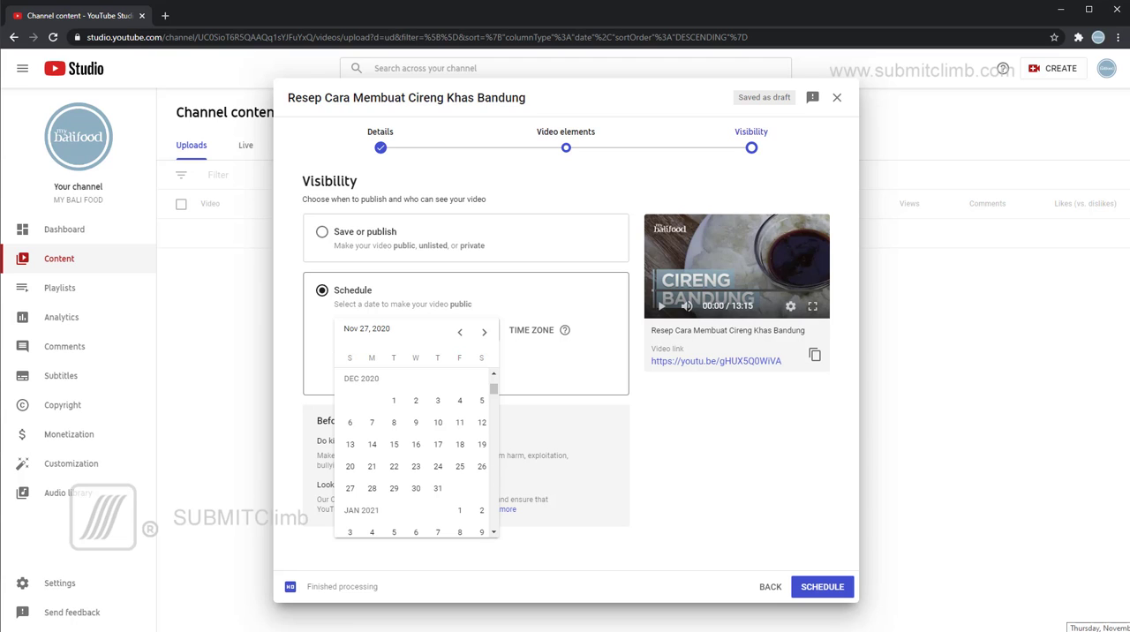
left_click(1110, 630)
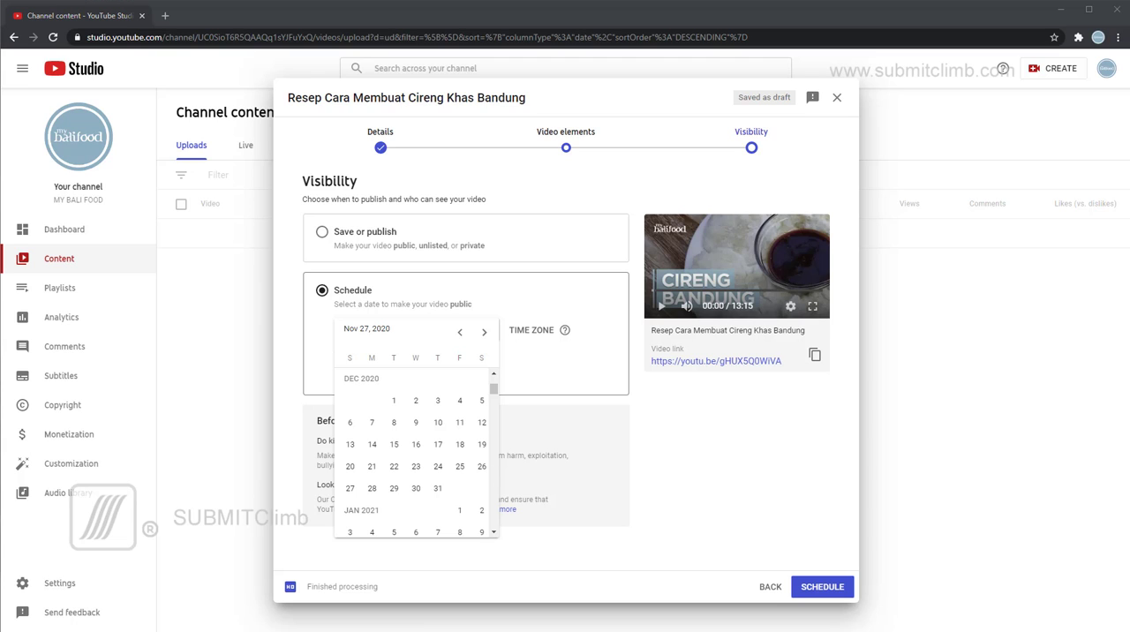
left_click(395, 449)
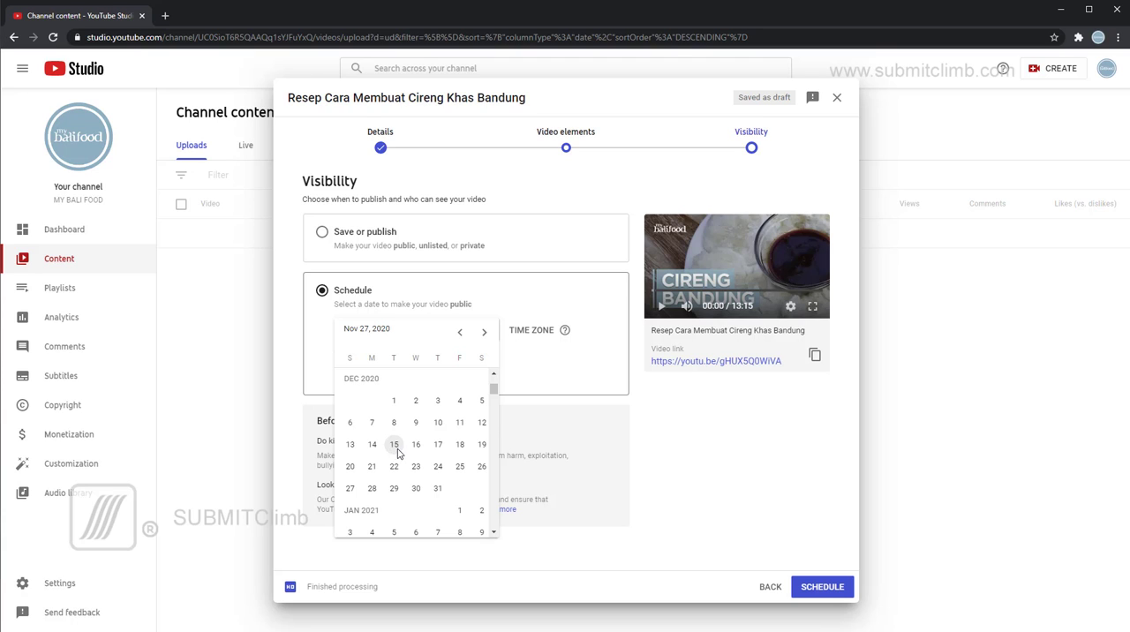
left_click(395, 449)
Set the scheduled publishing time to 12:00 PM.
left_click(483, 336)
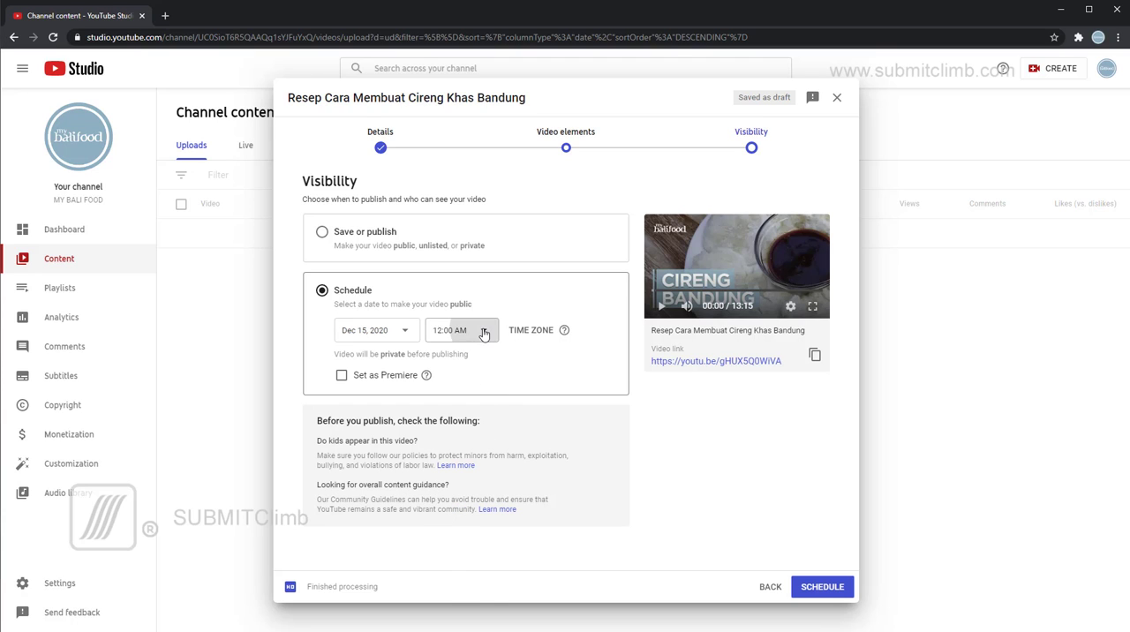
left_click_drag(493, 346, 495, 474)
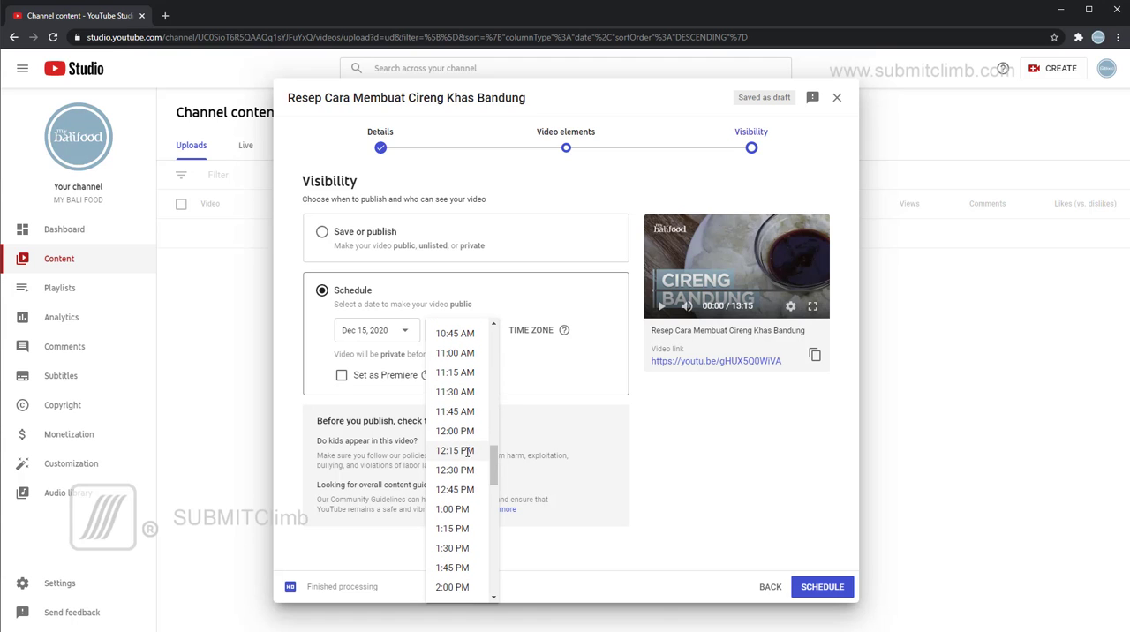
left_click(454, 431)
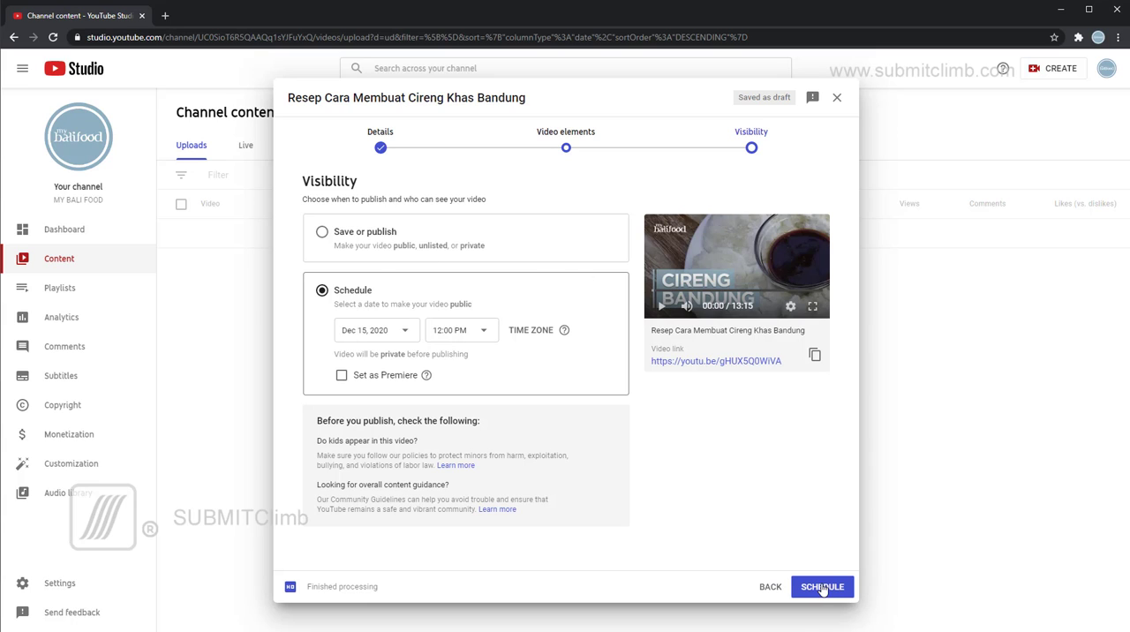
Compare the immediate publishing option, return to scheduled publishing, and pick Dec 15, 2020 again as the date.
left_click(324, 235)
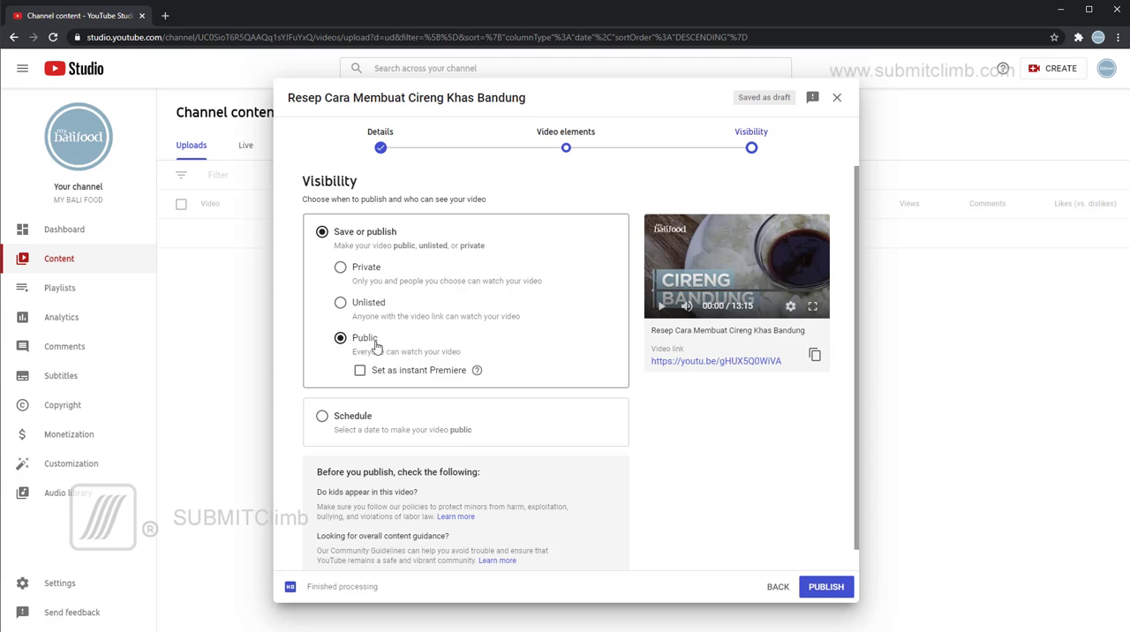
left_click(322, 415)
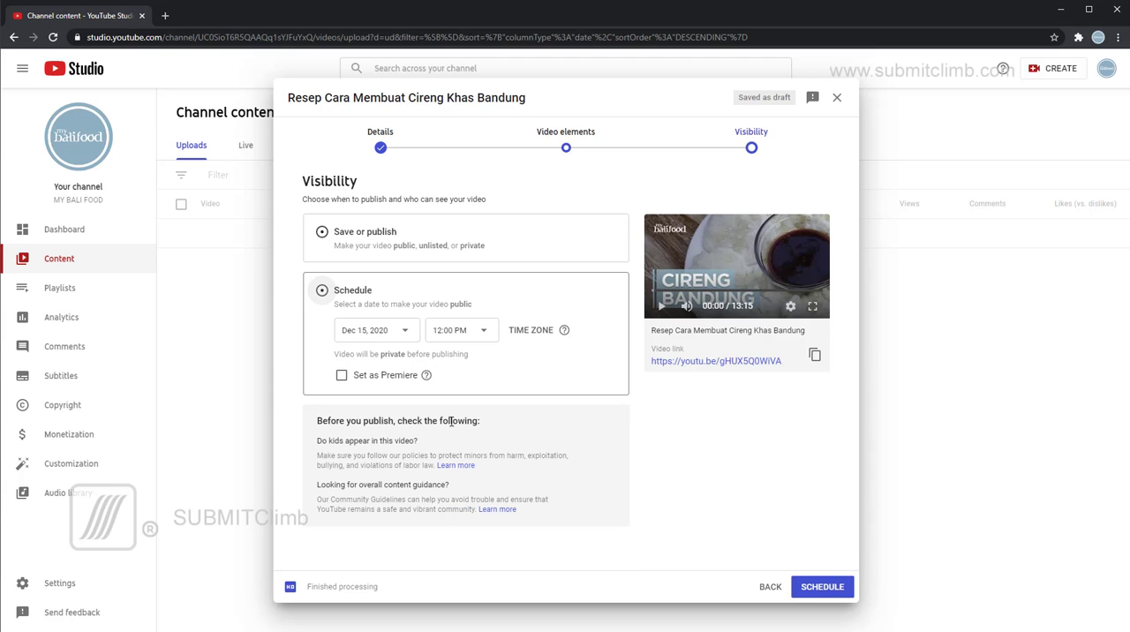
left_click(397, 332)
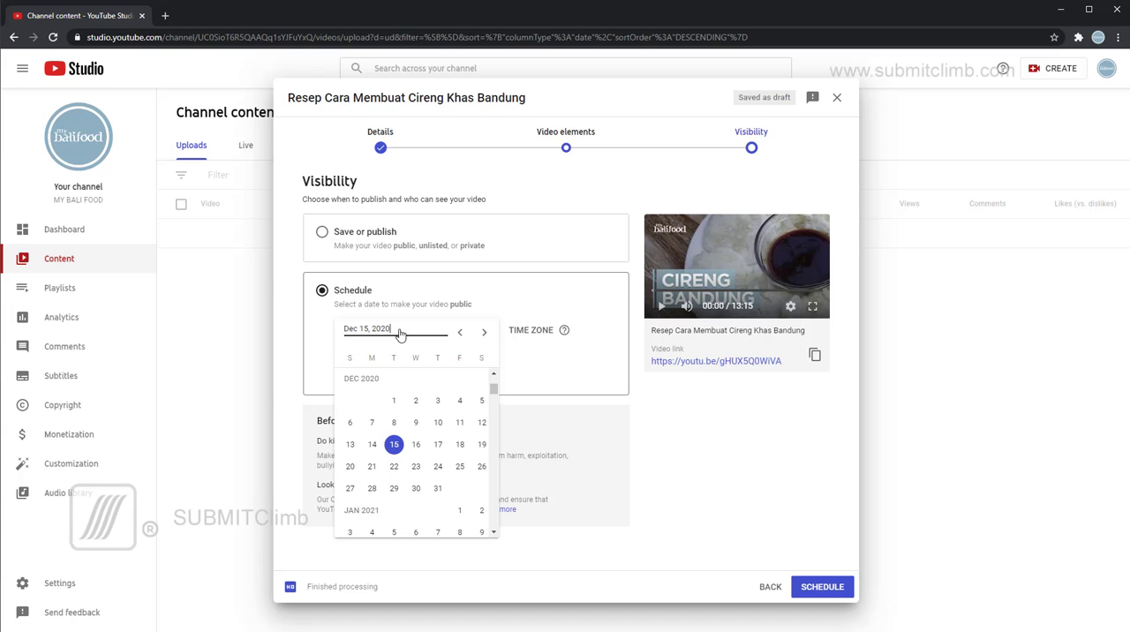
left_click(396, 445)
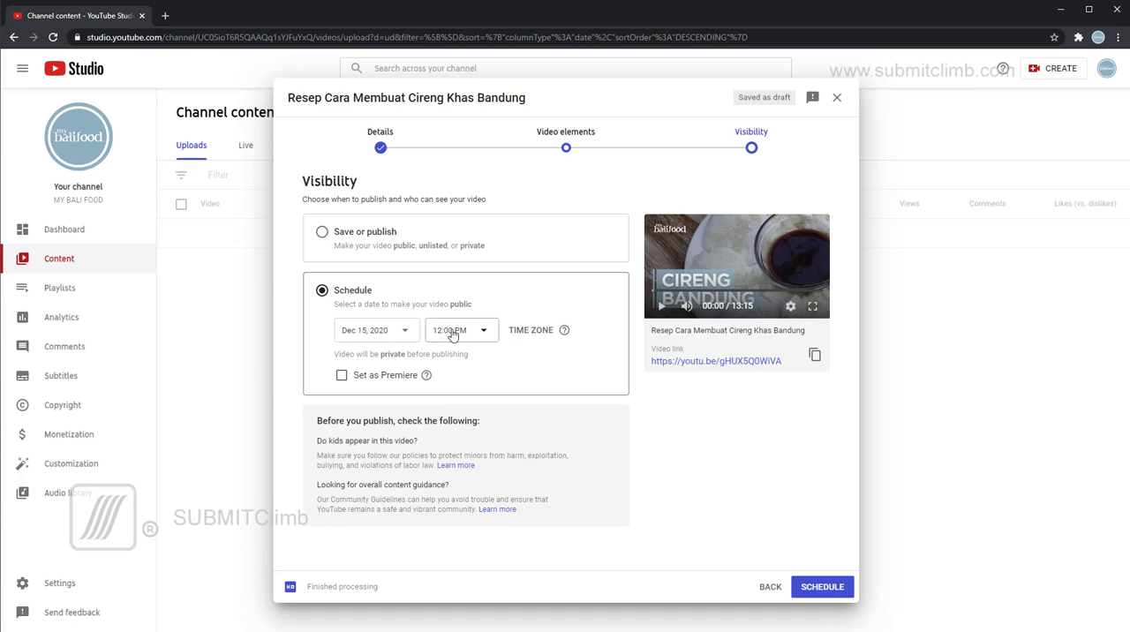
Confirm the scheduled publication of the Cireng Khas Bandung video and open its watch link in a separate tab.
left_click(830, 594)
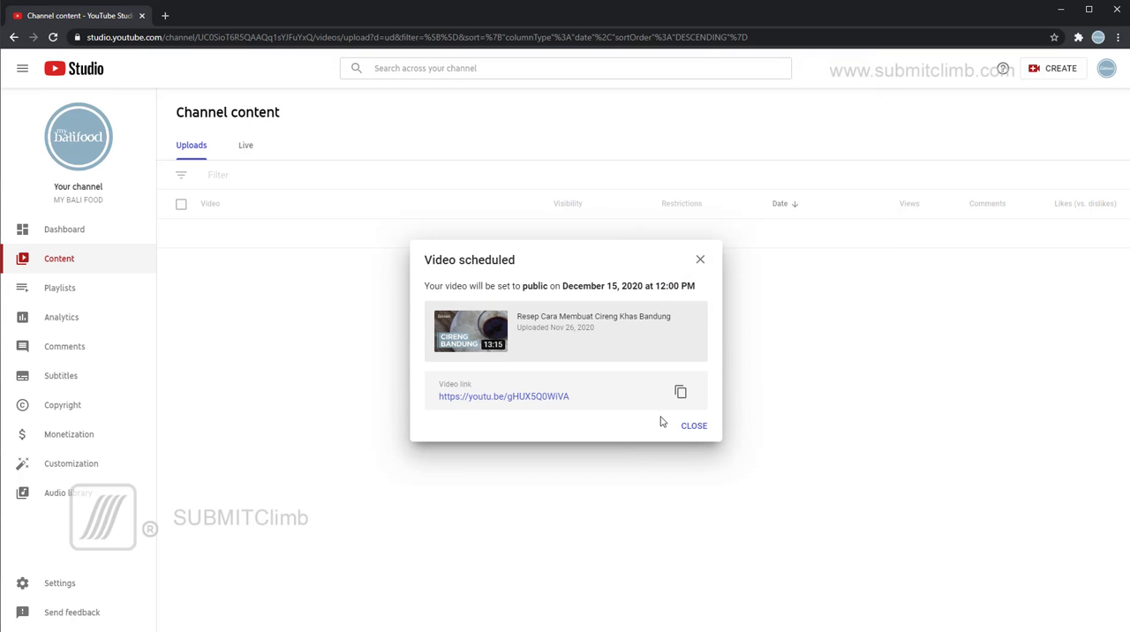
left_click(548, 402)
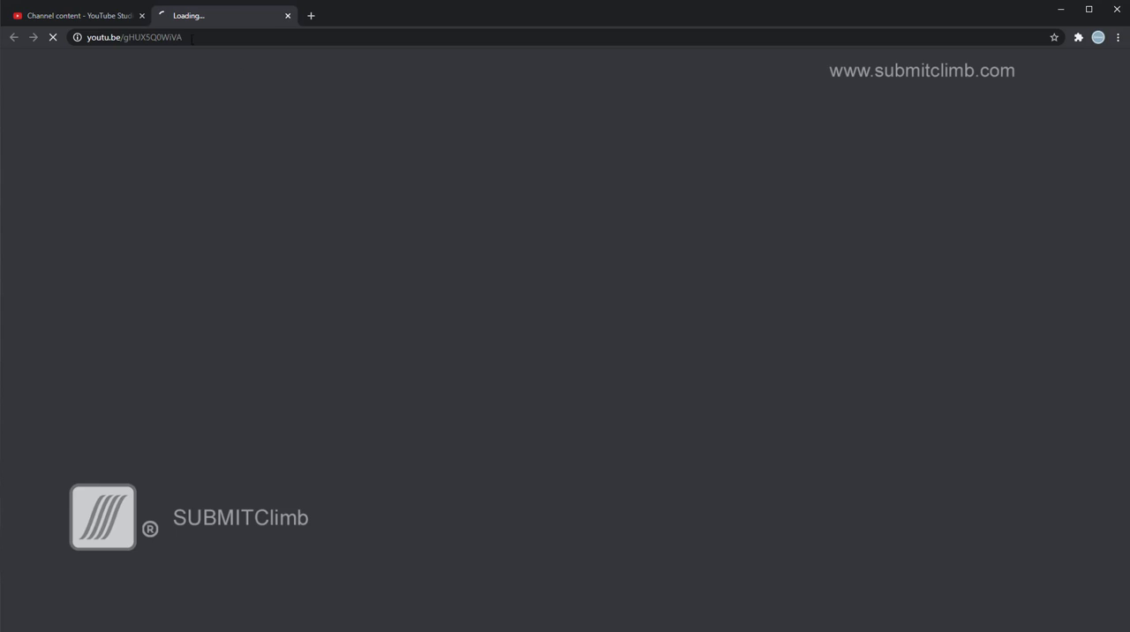
left_click(99, 16)
left_click(693, 426)
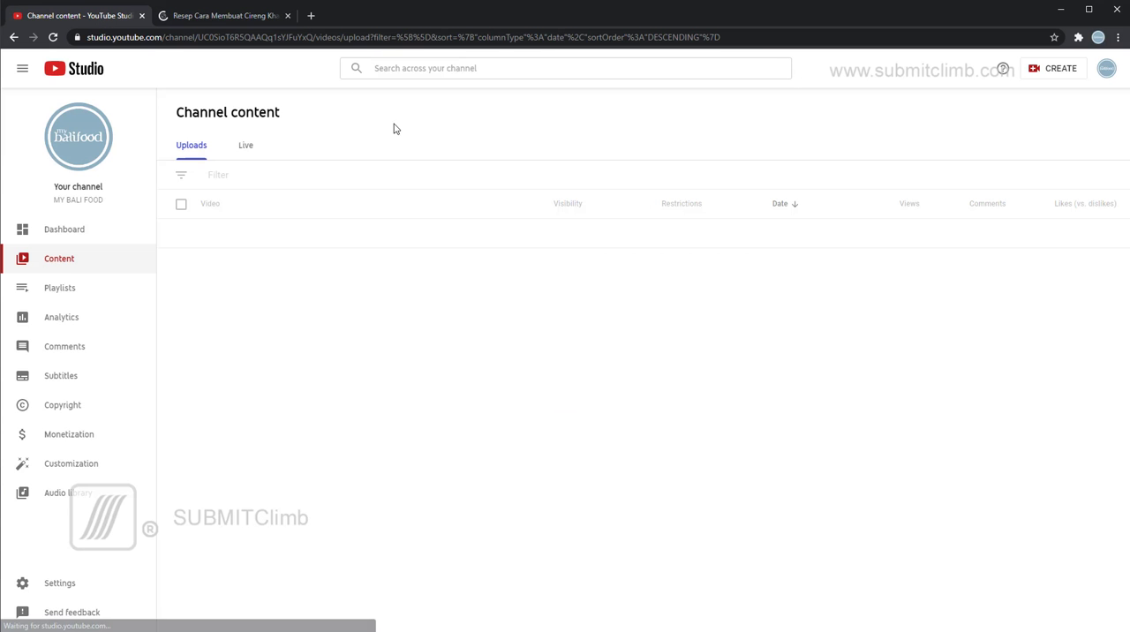
Check the scheduled video's watch page and return to the channel content list.
left_click(222, 16)
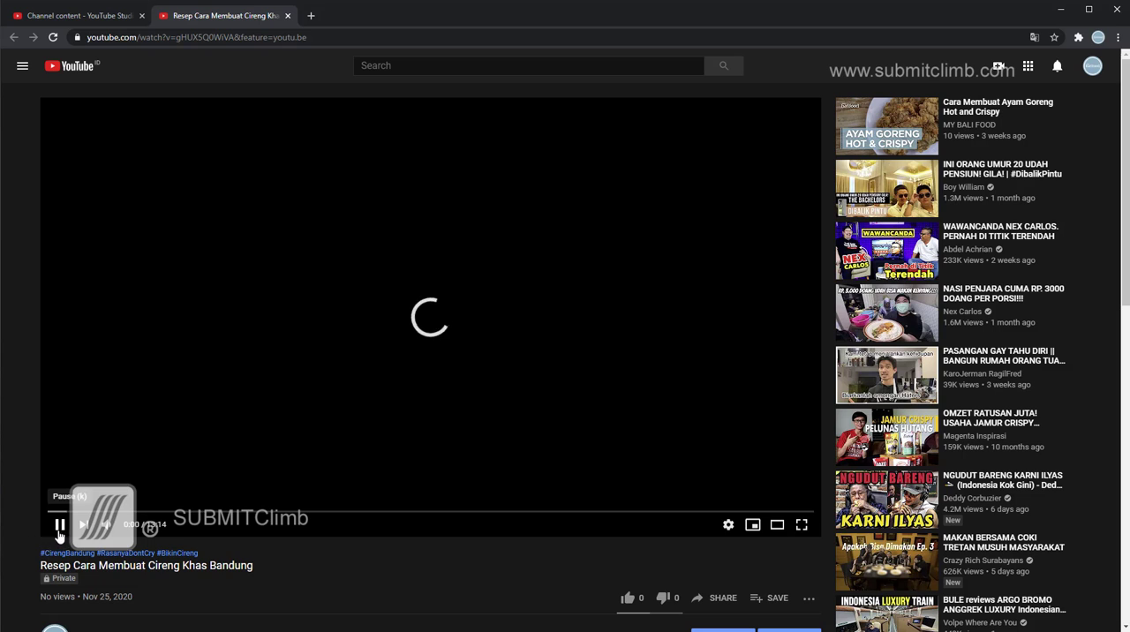
left_click(96, 22)
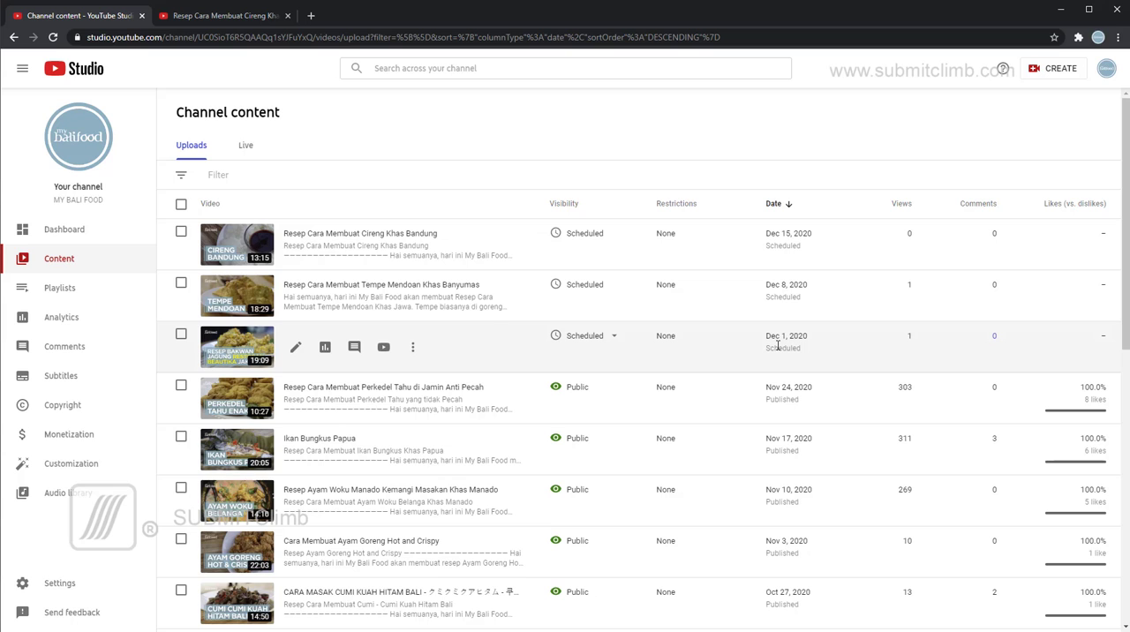
Open the MY BALI FOOD channel page on YouTube in a new tab.
left_click(311, 15)
left_click(73, 19)
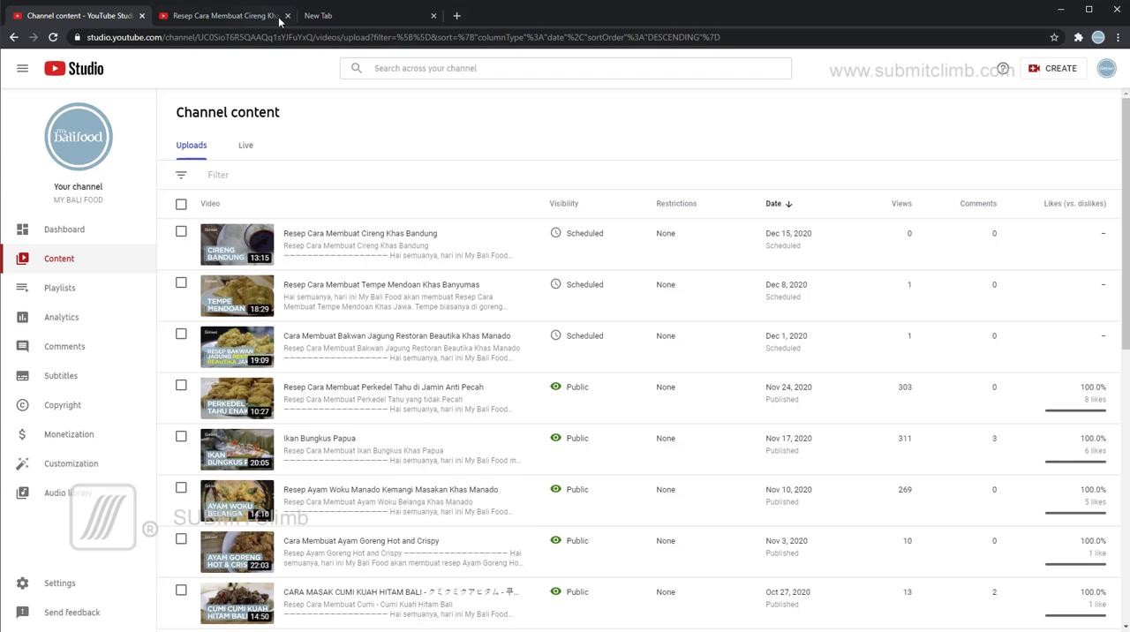
left_click(339, 21)
left_click(1083, 88)
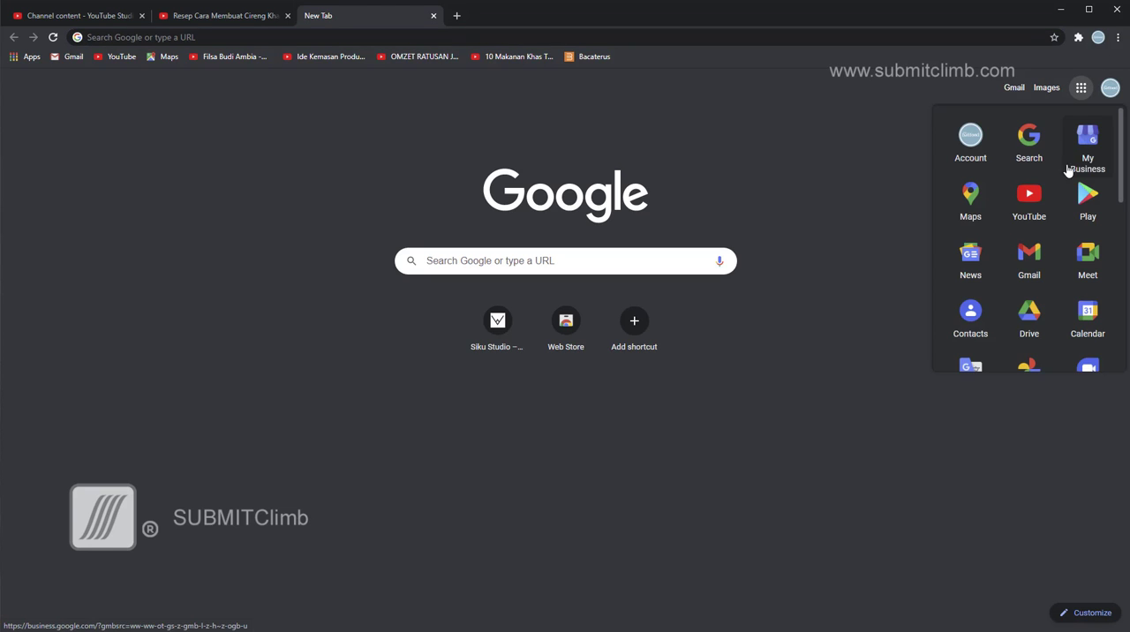
left_click(1041, 202)
left_click(1095, 66)
left_click(1003, 147)
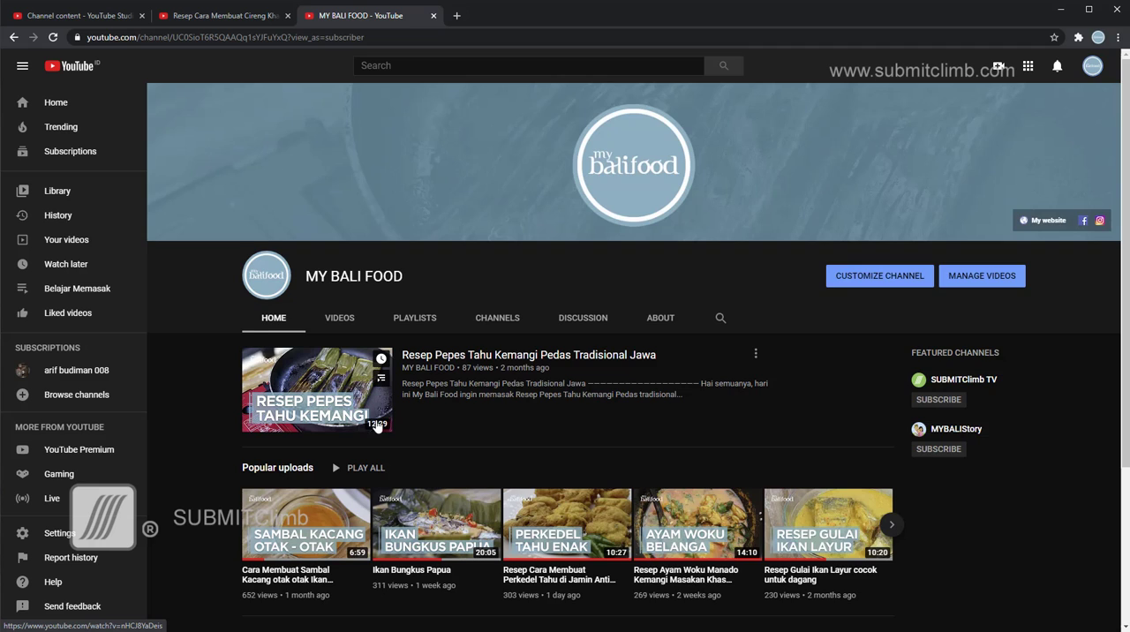
Look through the popular and recent uploads on the channel page, and return to the scheduled video's watch page.
scroll(353, 424, "down", 3)
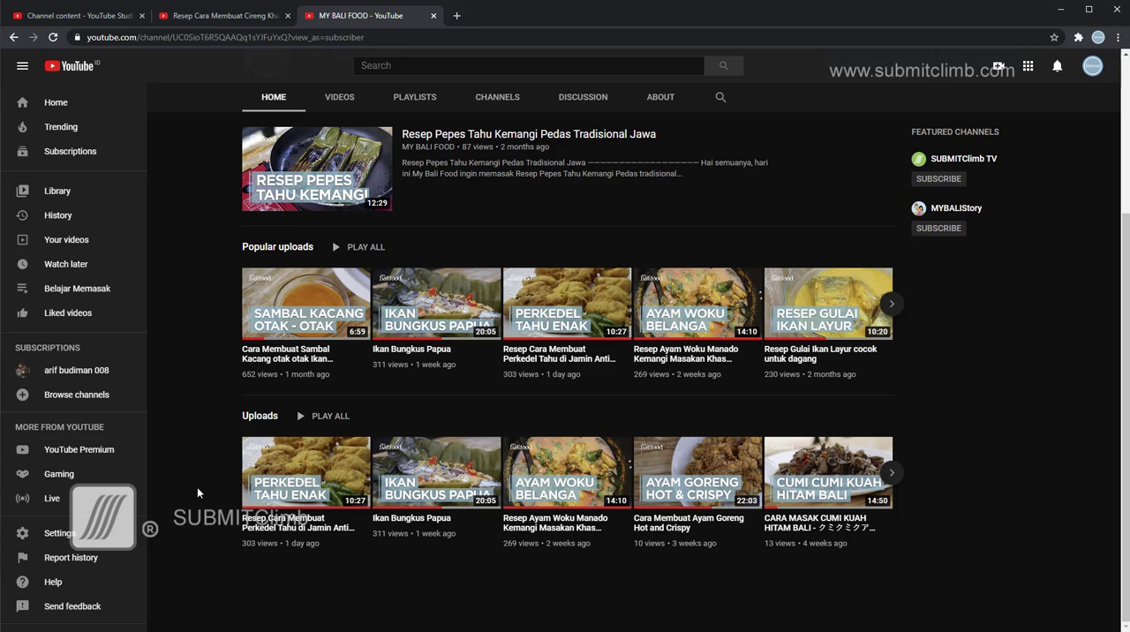
scroll(239, 478, "up", 3)
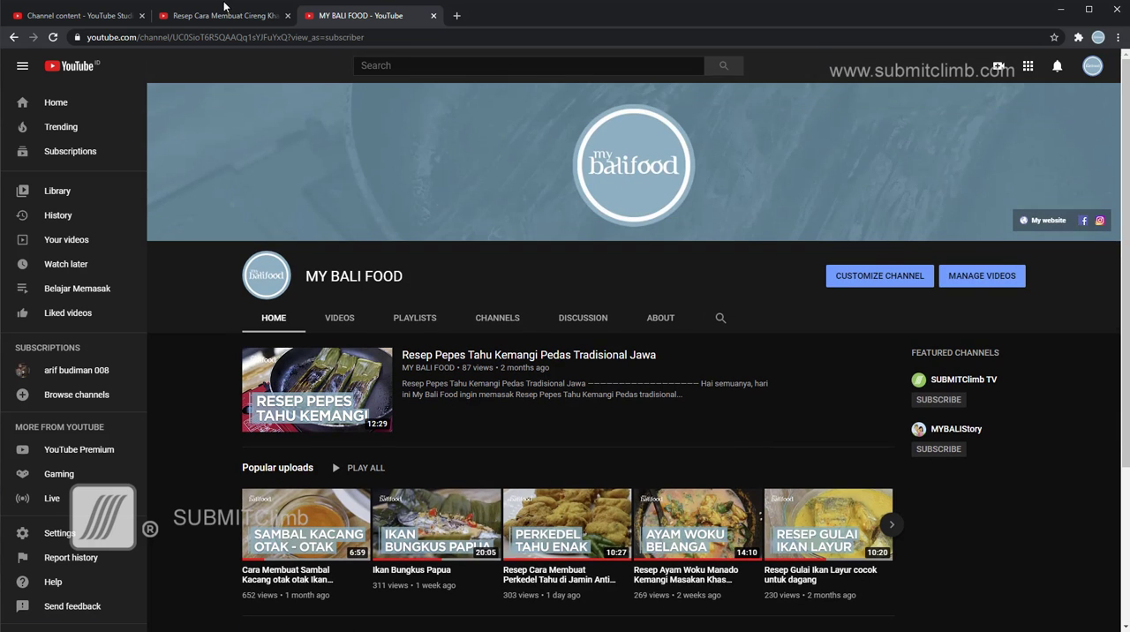
left_click(192, 16)
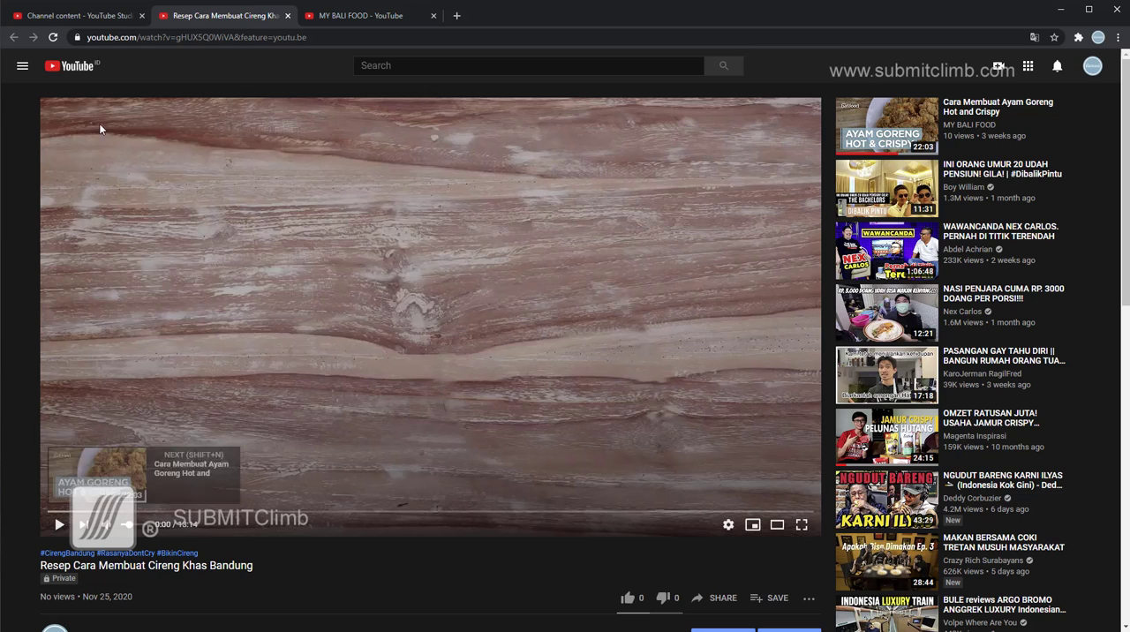
Go back to the channel content list and view the additional options for the Cireng Khas Bandung video.
left_click(88, 18)
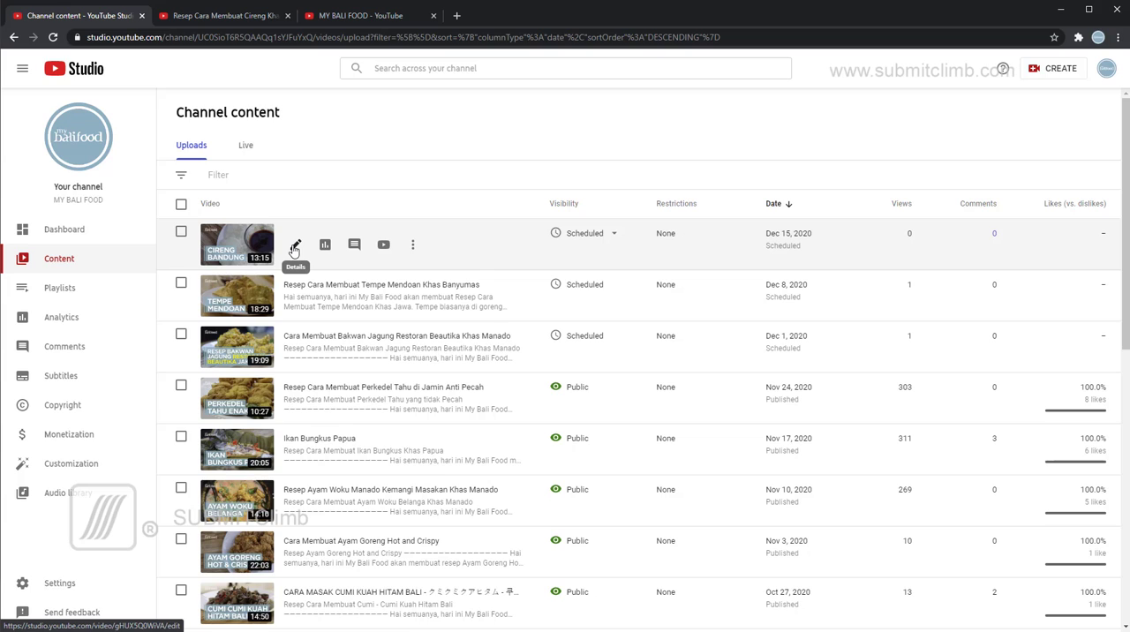
left_click(412, 245)
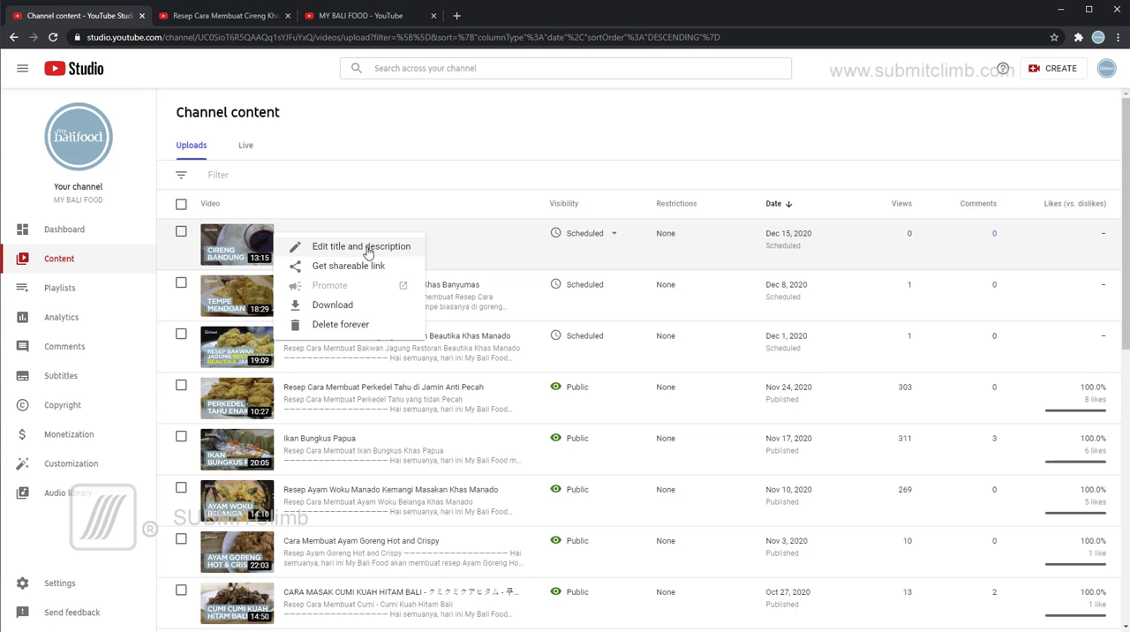
left_click(389, 129)
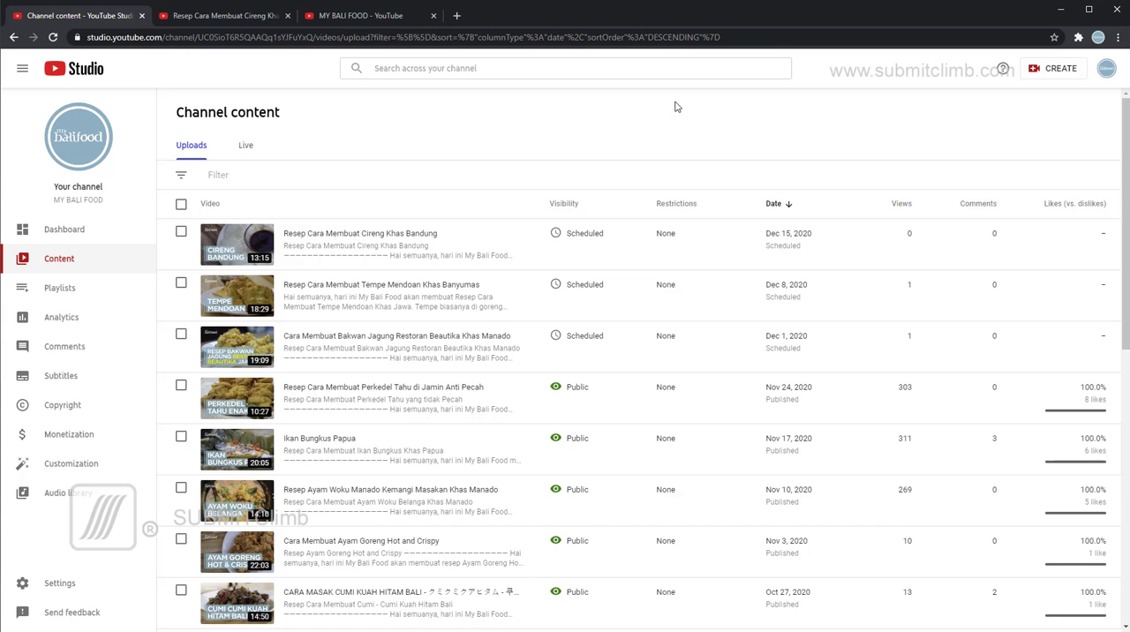
Revisit the channel page, play and pause the Cireng Khas Bandung video on its watch page, and return to the channel page.
left_click(362, 16)
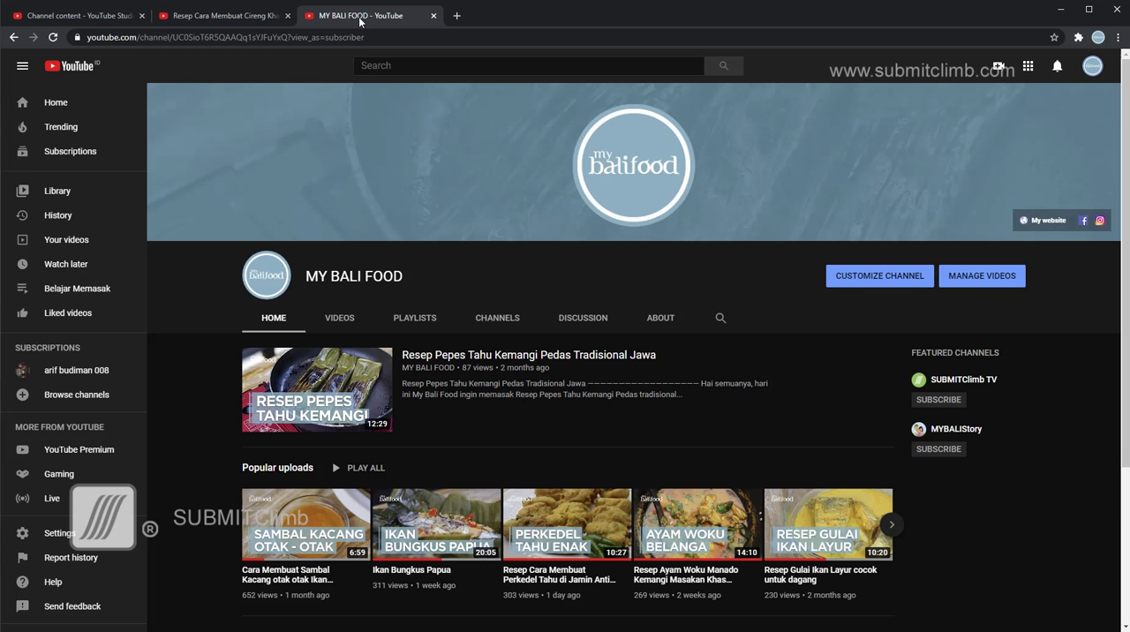
left_click(214, 16)
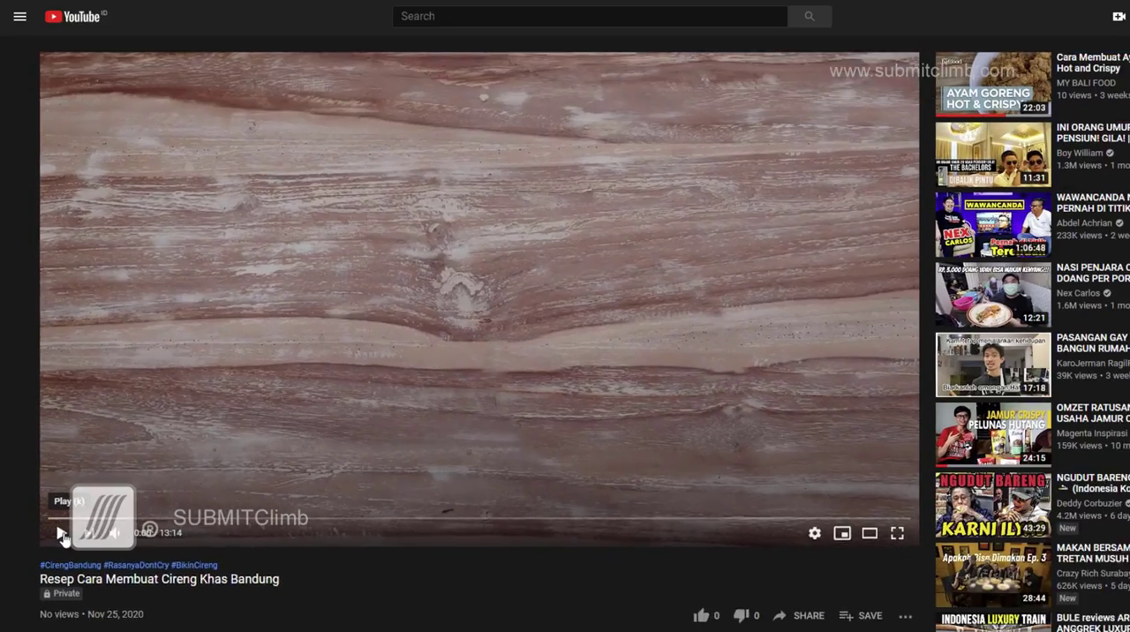
left_click(62, 534)
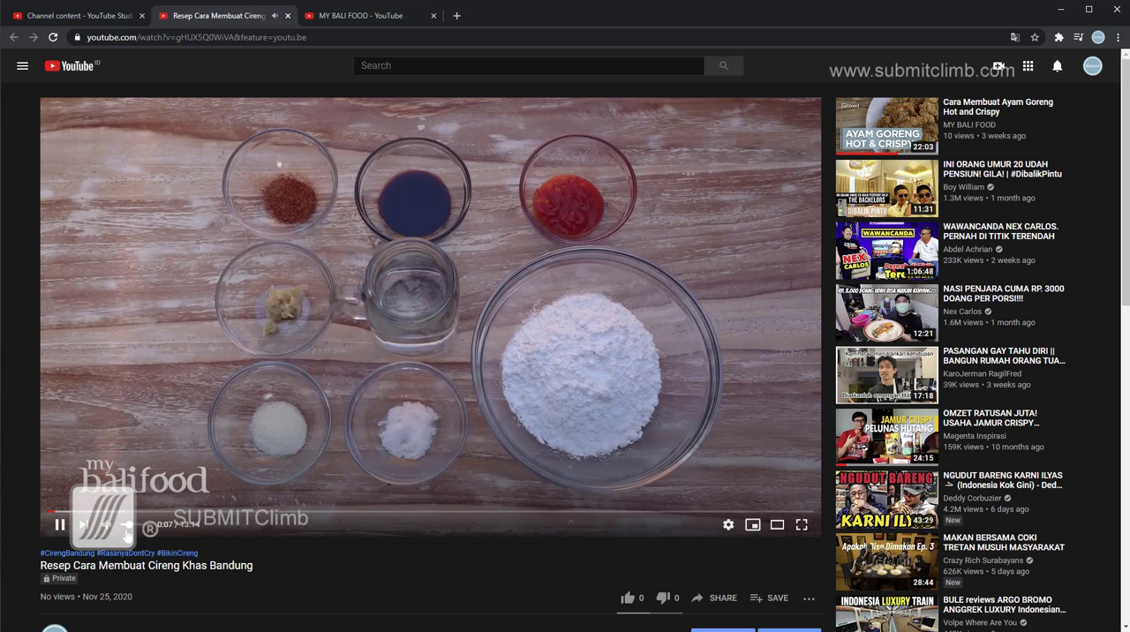
left_click(61, 531)
key("ctrl+Tab")
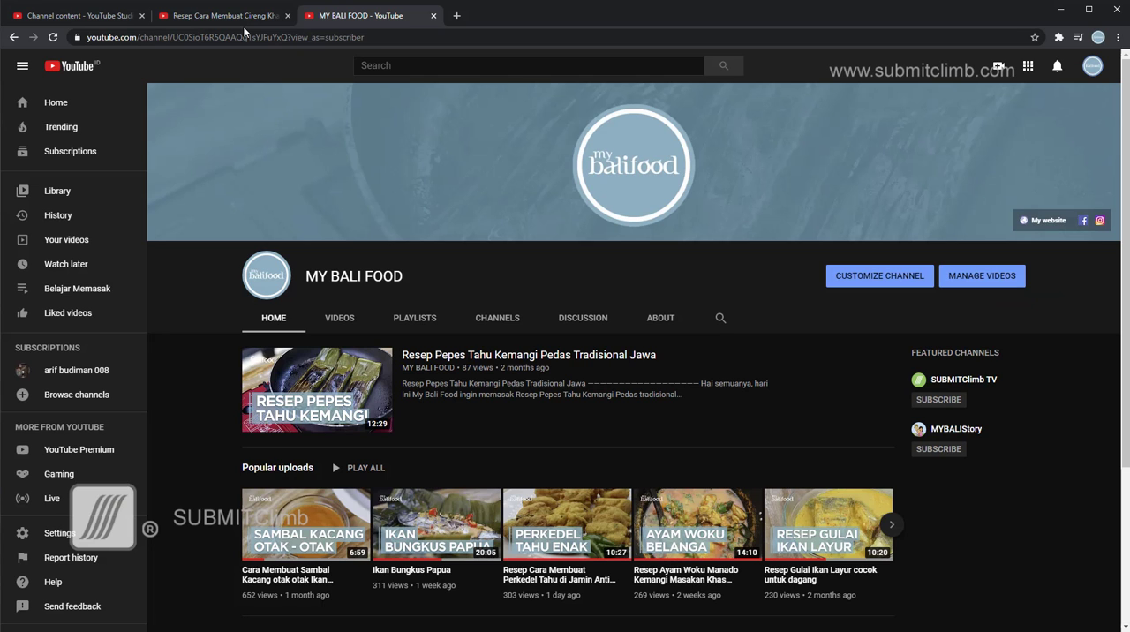